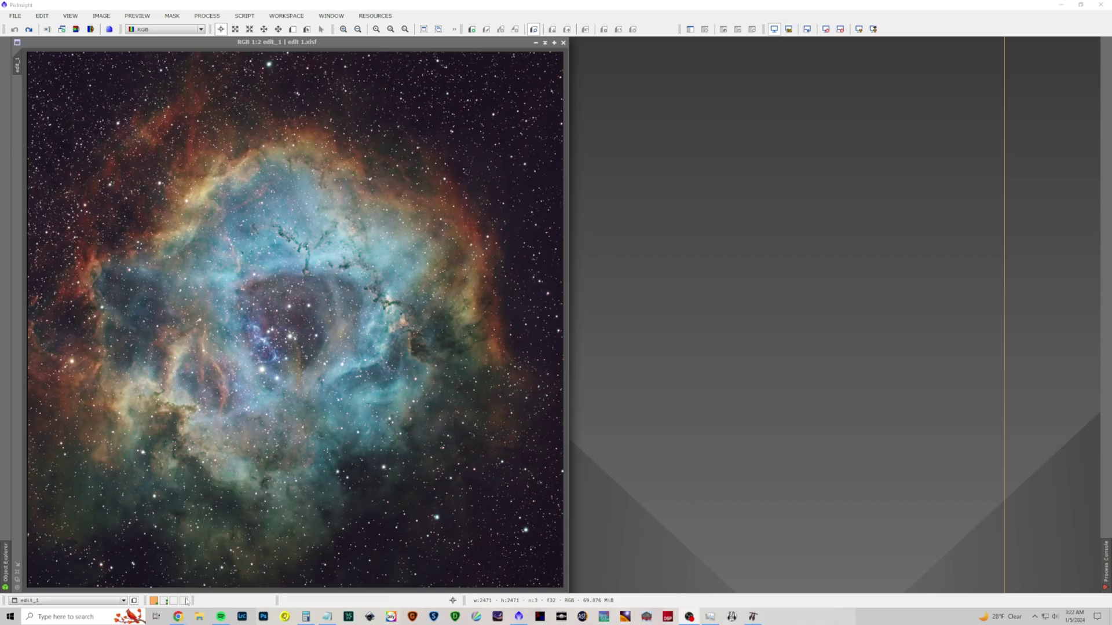
In the workspace holding both master lights, set up StarAlignment with the Askar D2 image as reference and the L-eXtreme image as a target.
{"action": "left_click", "coordinate": [164, 601]}
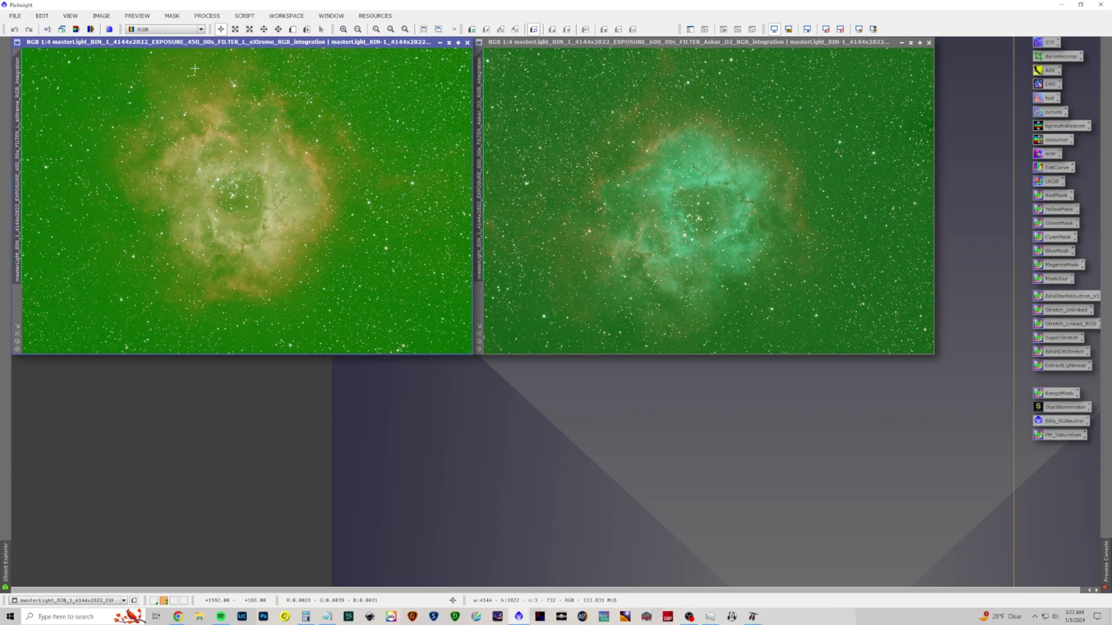
{"action": "left_click", "coordinate": [206, 16]}
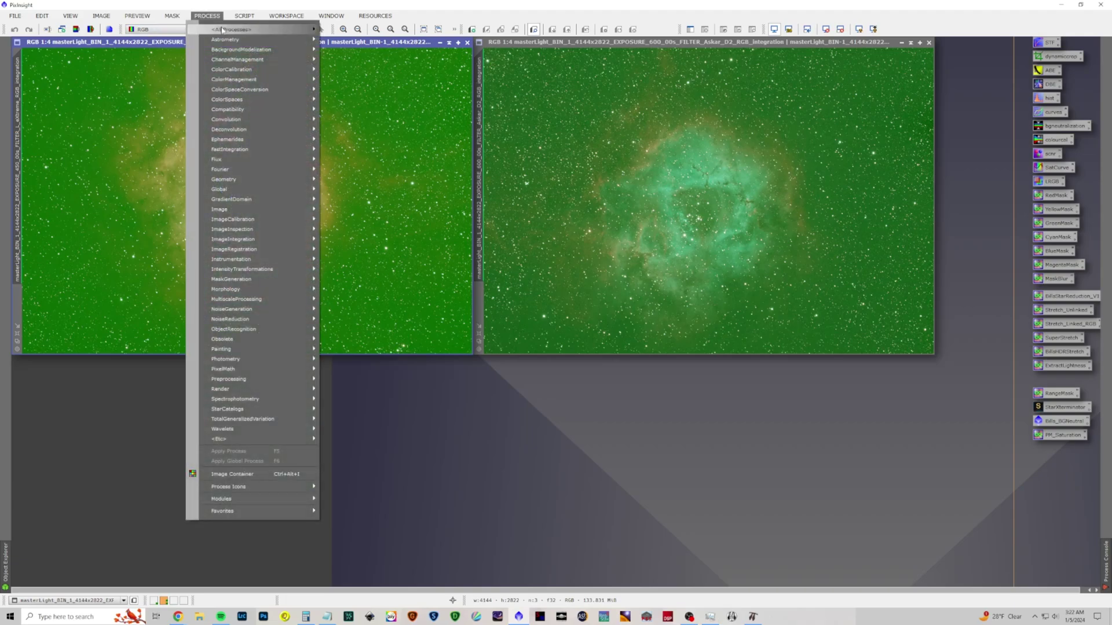
{"action": "mouse_move", "coordinate": [222, 29]}
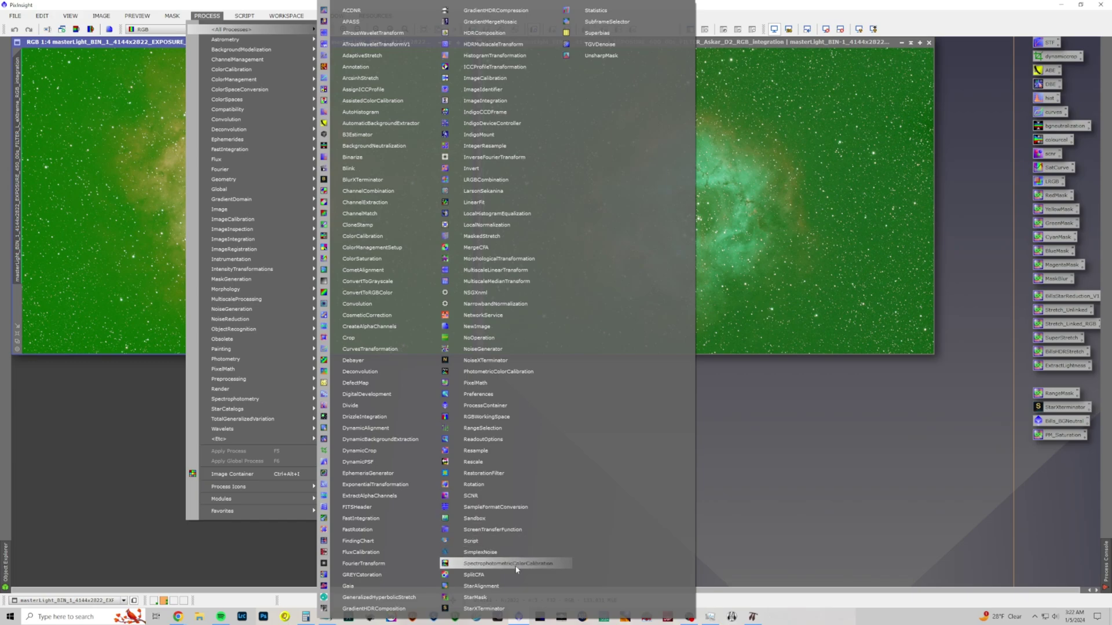
{"action": "left_click", "coordinate": [514, 586]}
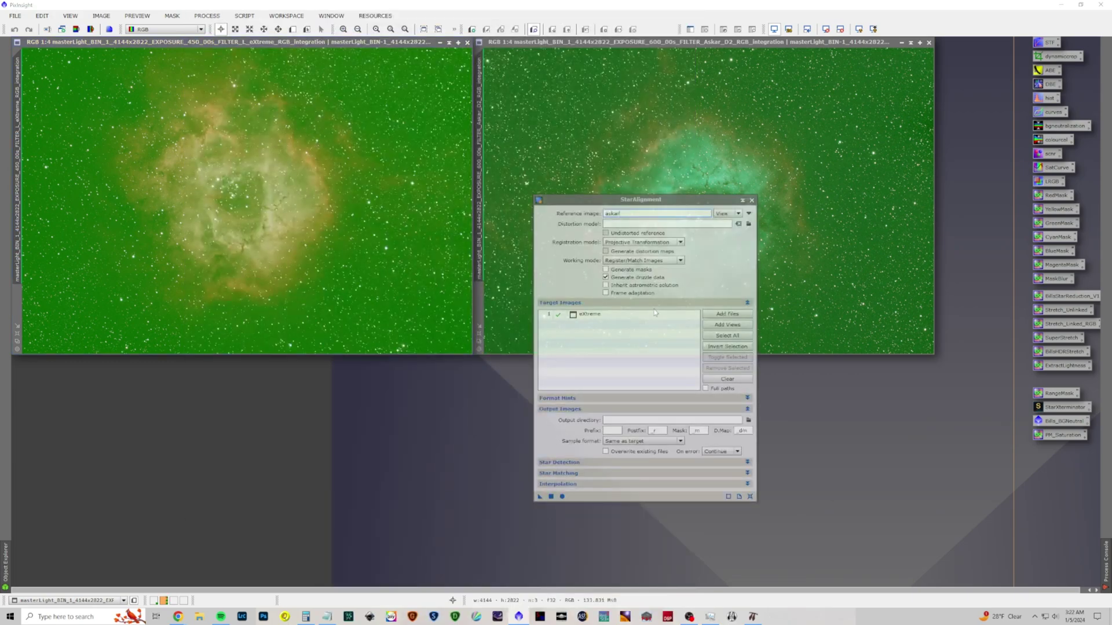
{"action": "left_click_drag", "start_coordinate": [478, 150], "coordinate": [623, 217]}
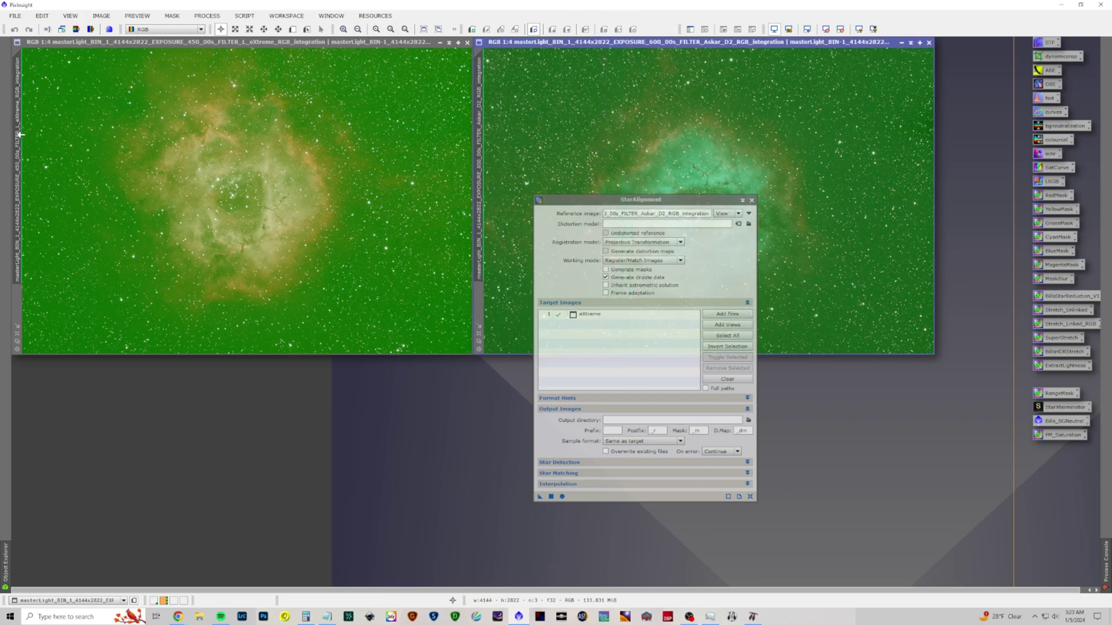
{"action": "left_click_drag", "start_coordinate": [20, 134], "coordinate": [592, 318]}
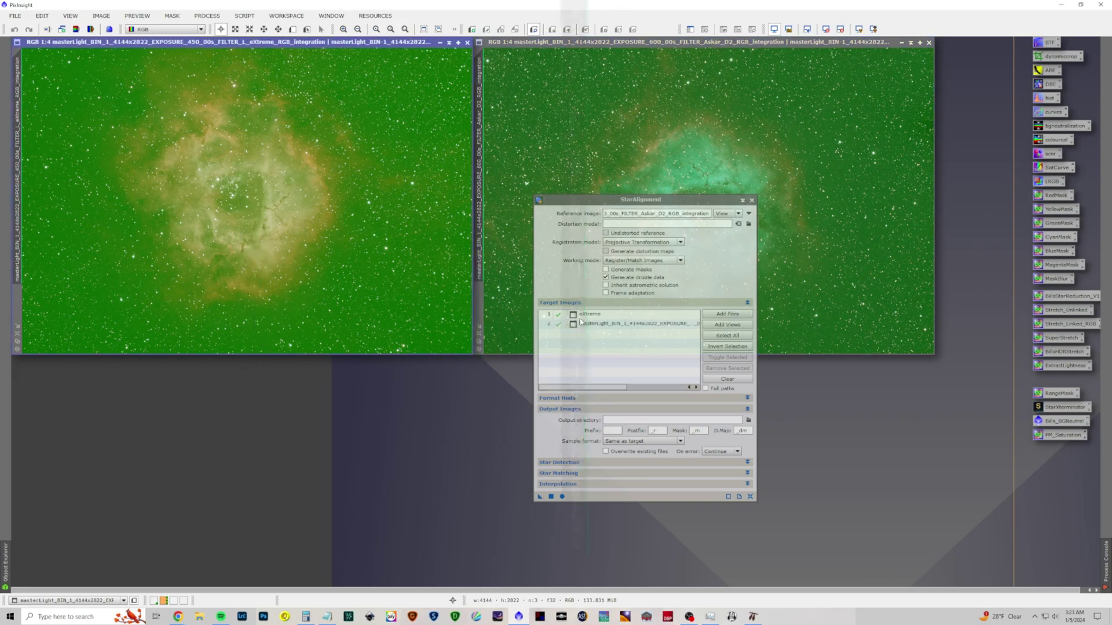
Remove the leftover eXtreme entry from StarAlignment's targets and register the L-eXtreme master to the Askar D2 reference.
{"action": "left_click", "coordinate": [599, 316]}
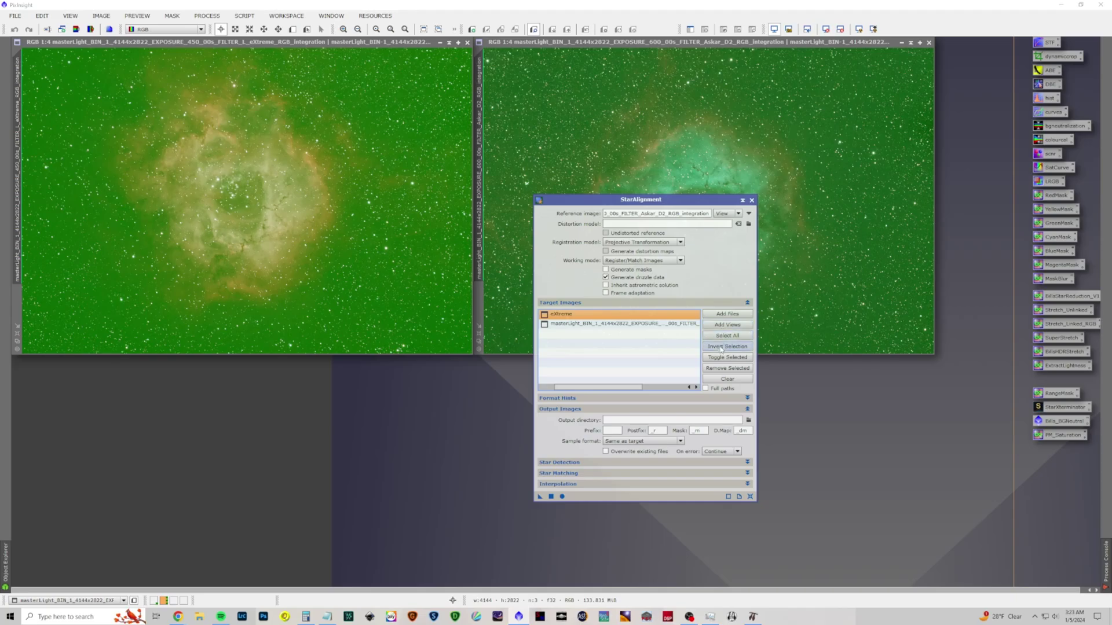
{"action": "left_click", "coordinate": [721, 368]}
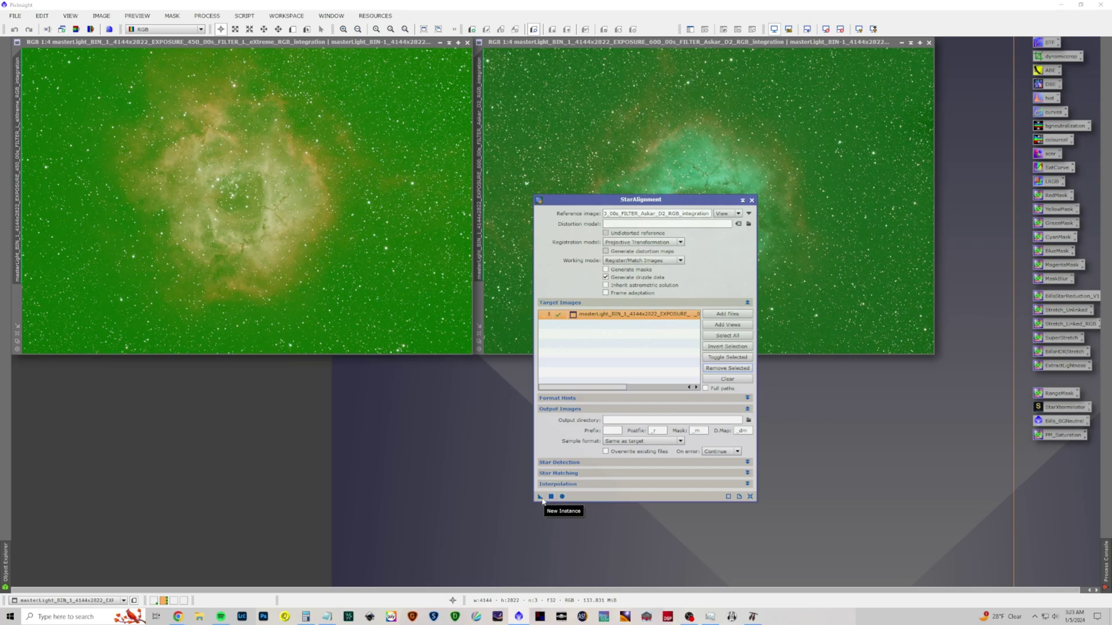
{"action": "left_click", "coordinate": [561, 497]}
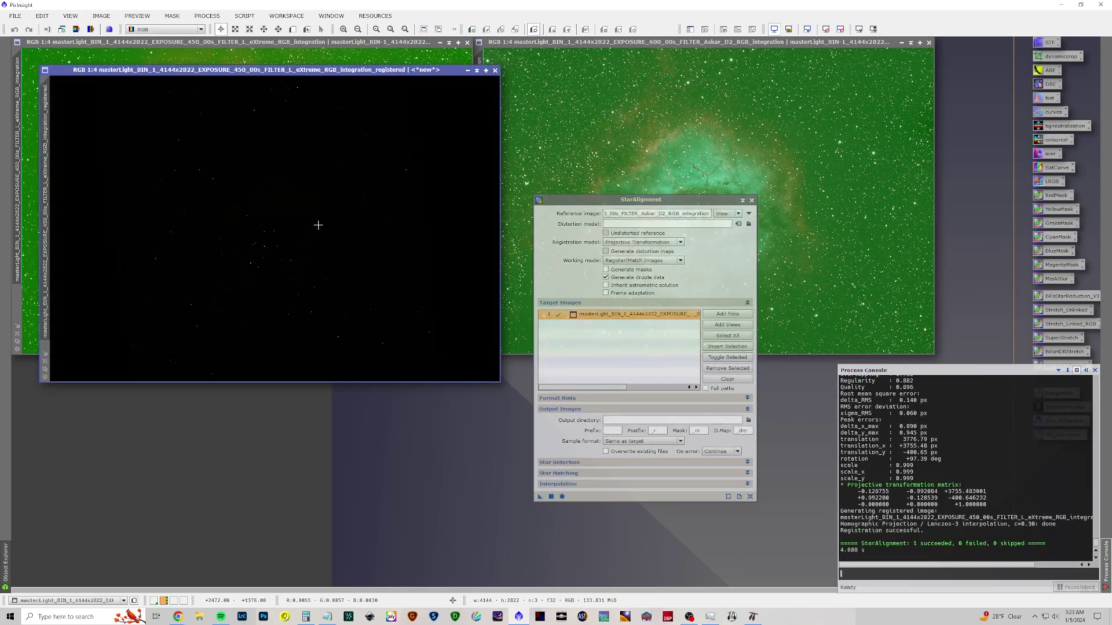
{"action": "left_click", "coordinate": [751, 201]}
Minimize the unregistered L-eXtreme master out of the way, then auto-stretch the registered version and place it beside the Askar D2 image.
{"action": "left_click", "coordinate": [440, 43]}
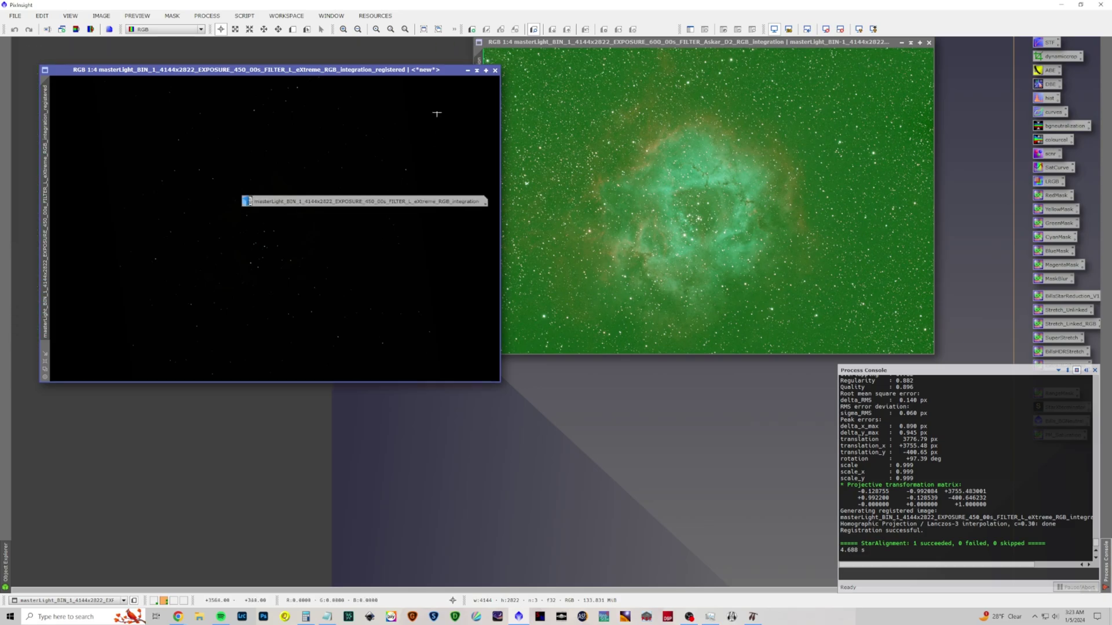
{"action": "left_click_drag", "start_coordinate": [392, 204], "coordinate": [168, 572]}
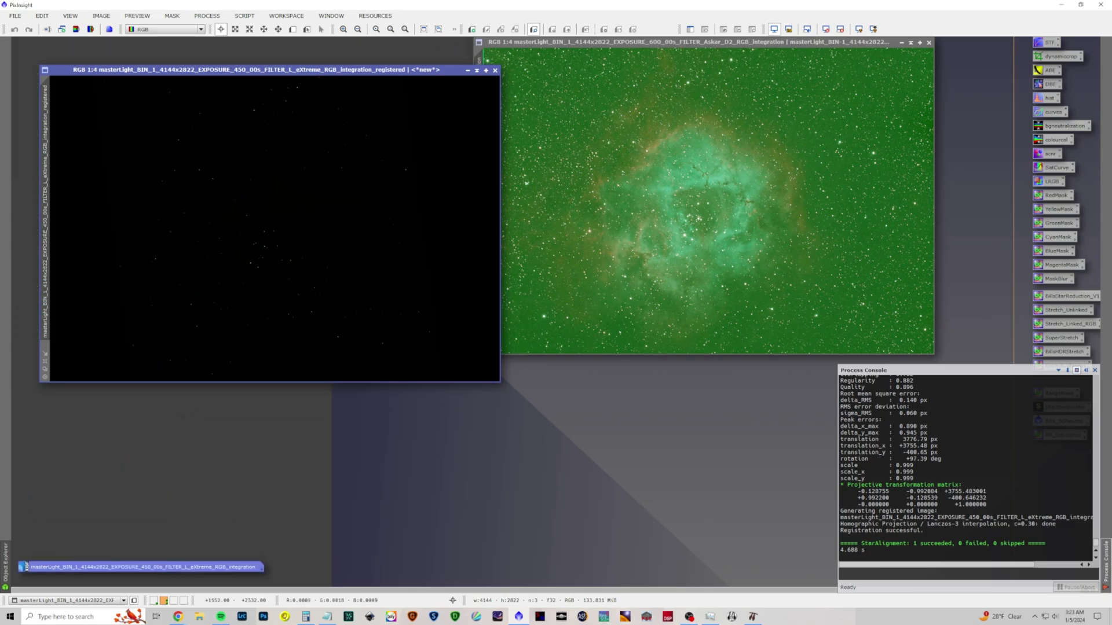
{"action": "left_click", "coordinate": [858, 29]}
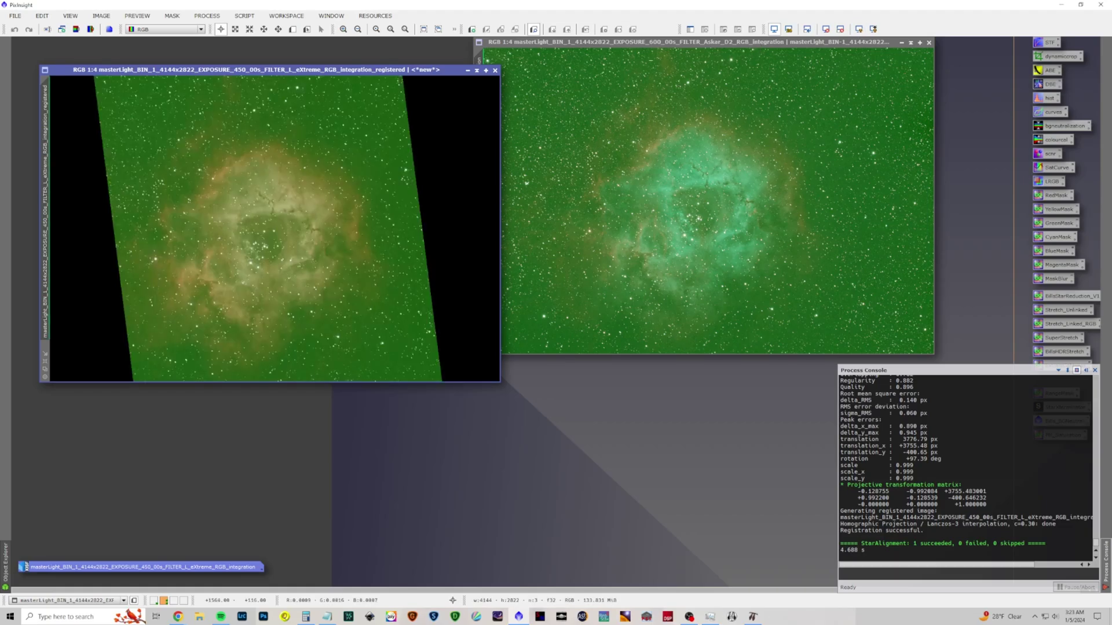
{"action": "left_click_drag", "start_coordinate": [413, 72], "coordinate": [387, 50]}
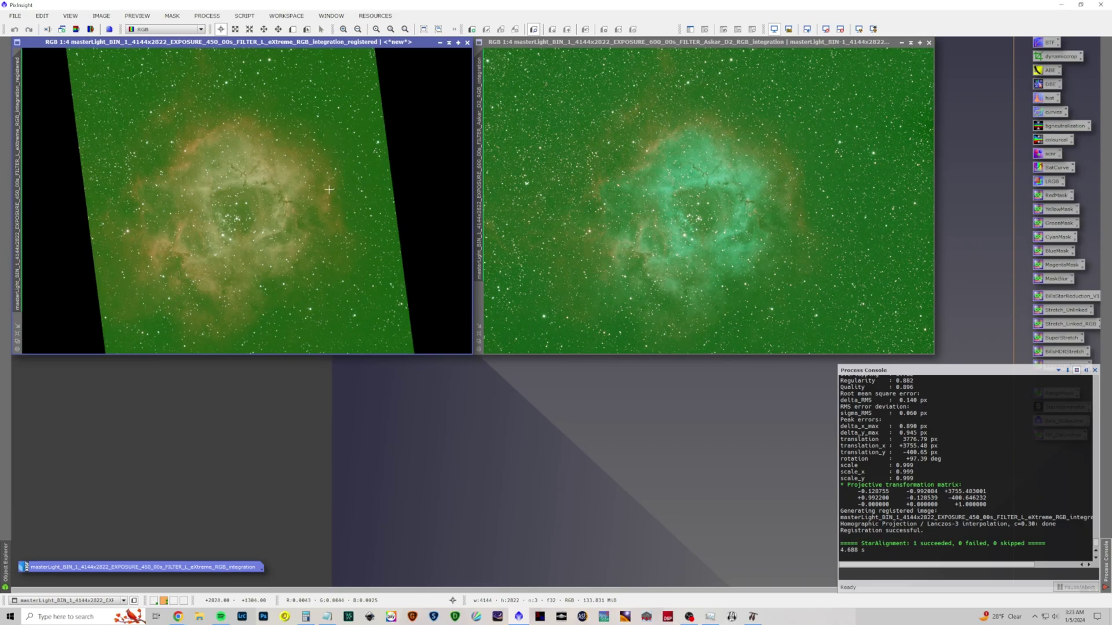
Define a DynamicCrop area of about 2468 × 2812 px on the registered L-eXtreme image that excludes the slanted black borders.
{"action": "left_click", "coordinate": [200, 15]}
{"action": "mouse_move", "coordinate": [243, 29]}
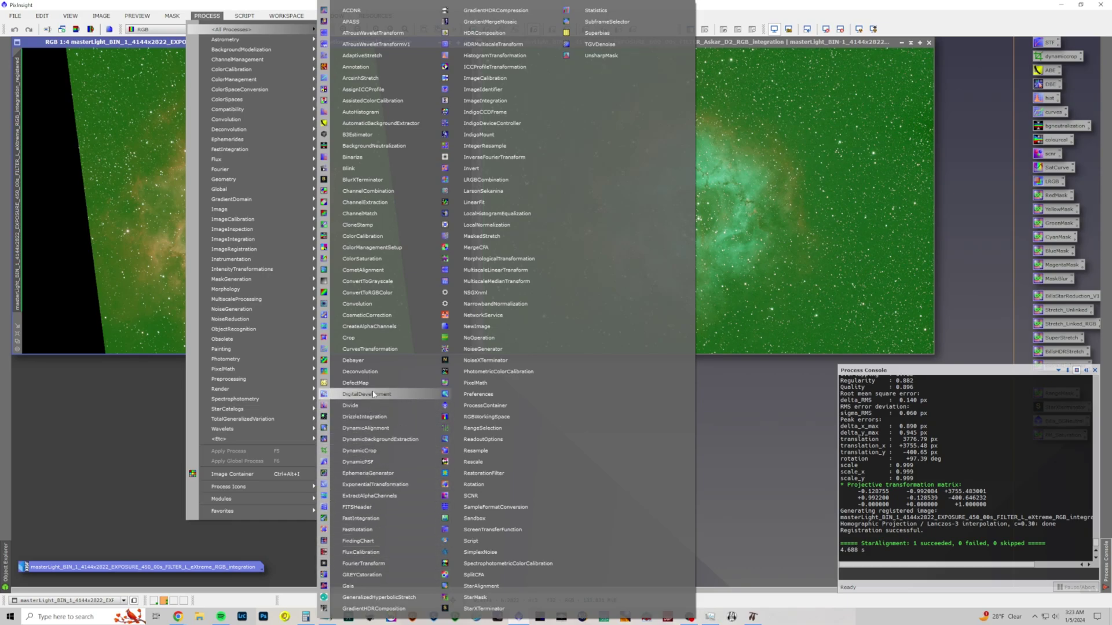
{"action": "left_click", "coordinate": [377, 451]}
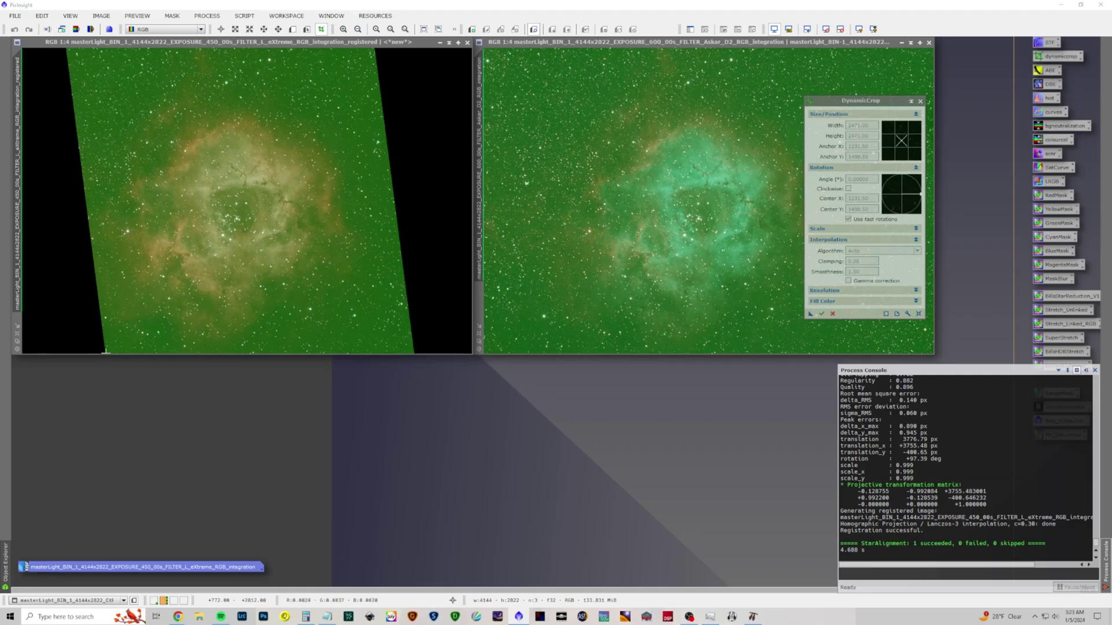
{"action": "left_click_drag", "start_coordinate": [105, 352], "coordinate": [373, 37]}
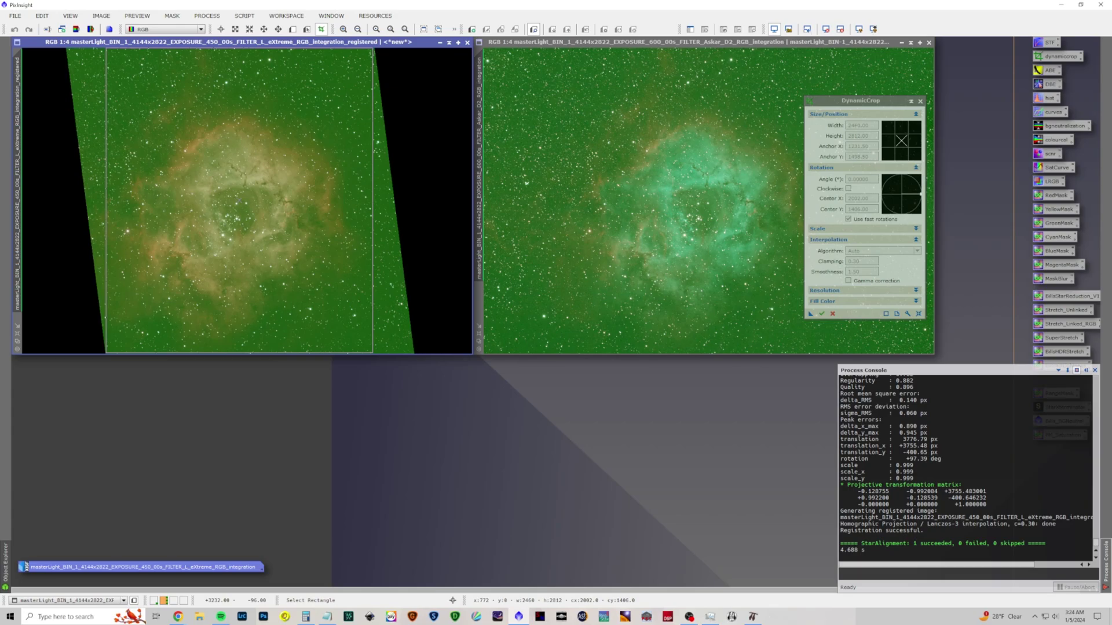
{"action": "left_click_drag", "start_coordinate": [373, 37], "coordinate": [375, 37]}
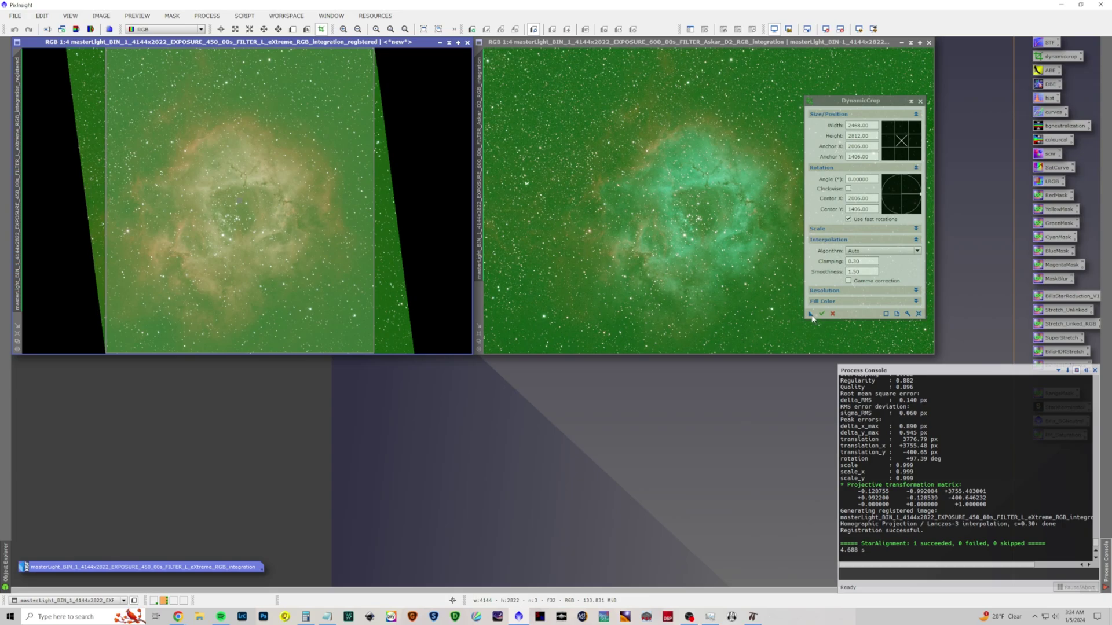
Apply the same DynamicCrop area to the Askar D2 image and to the registered L-eXtreme image.
{"action": "left_click_drag", "start_coordinate": [810, 315], "coordinate": [752, 308]}
{"action": "left_click_drag", "start_coordinate": [672, 259], "coordinate": [666, 251]}
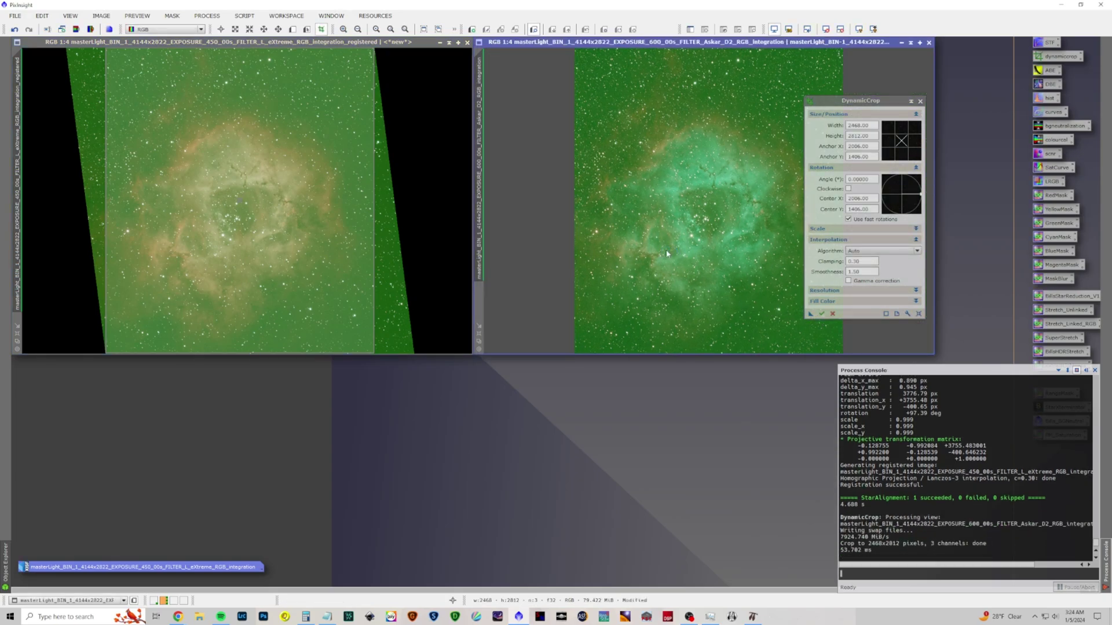
{"action": "left_click", "coordinate": [822, 315]}
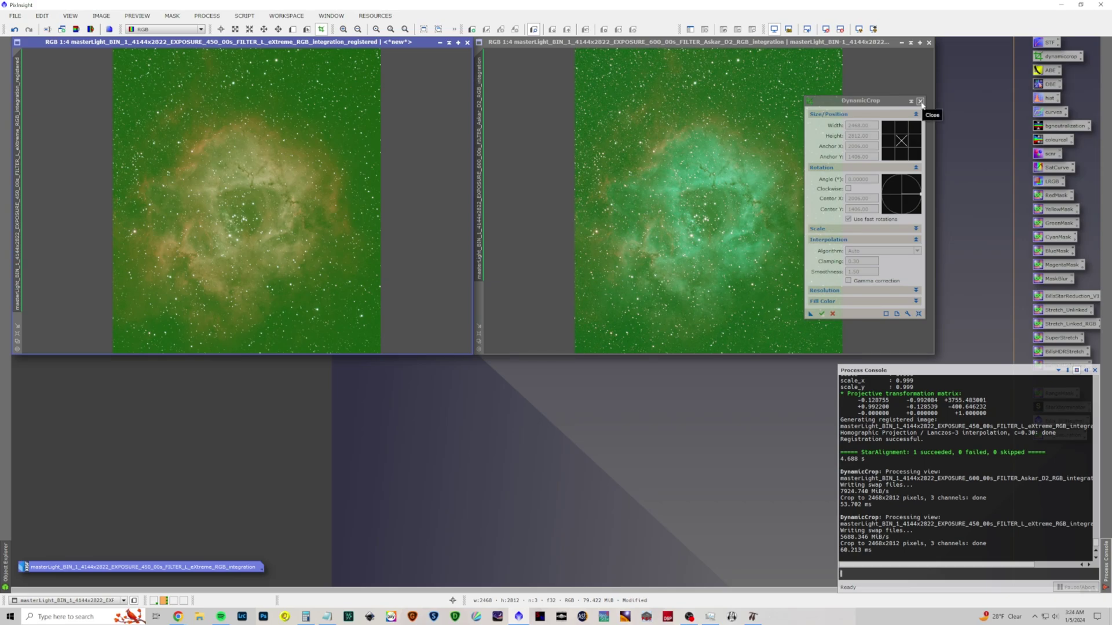
{"action": "left_click", "coordinate": [920, 102]}
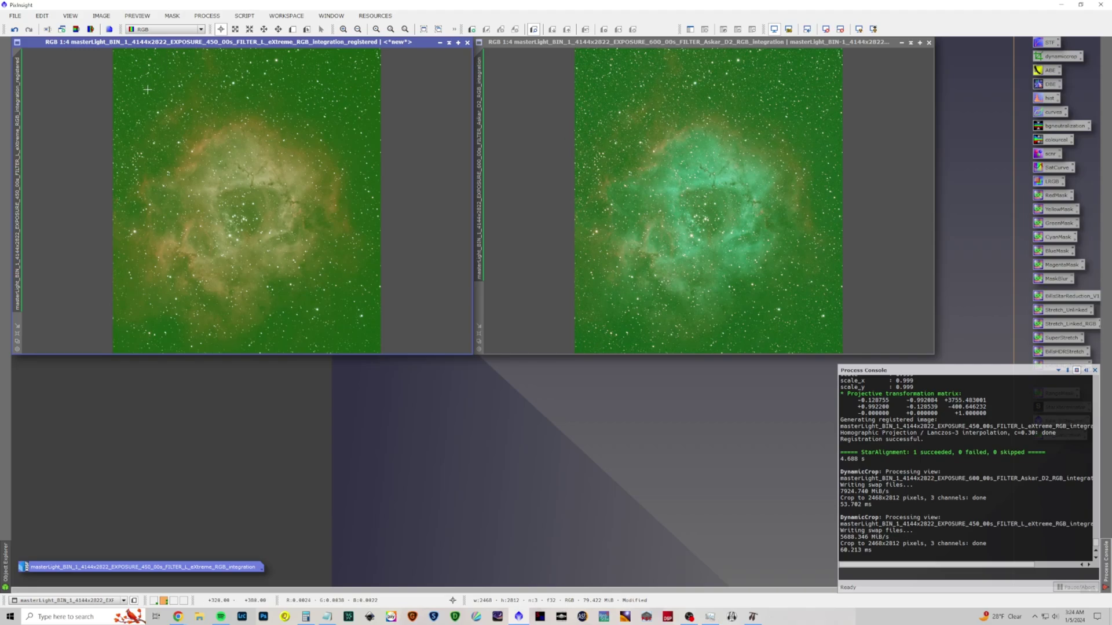
Rename the registered L-eXtreme image as eXtreme and the Askar D2 image as askar.
{"action": "double_click", "coordinate": [20, 106]}
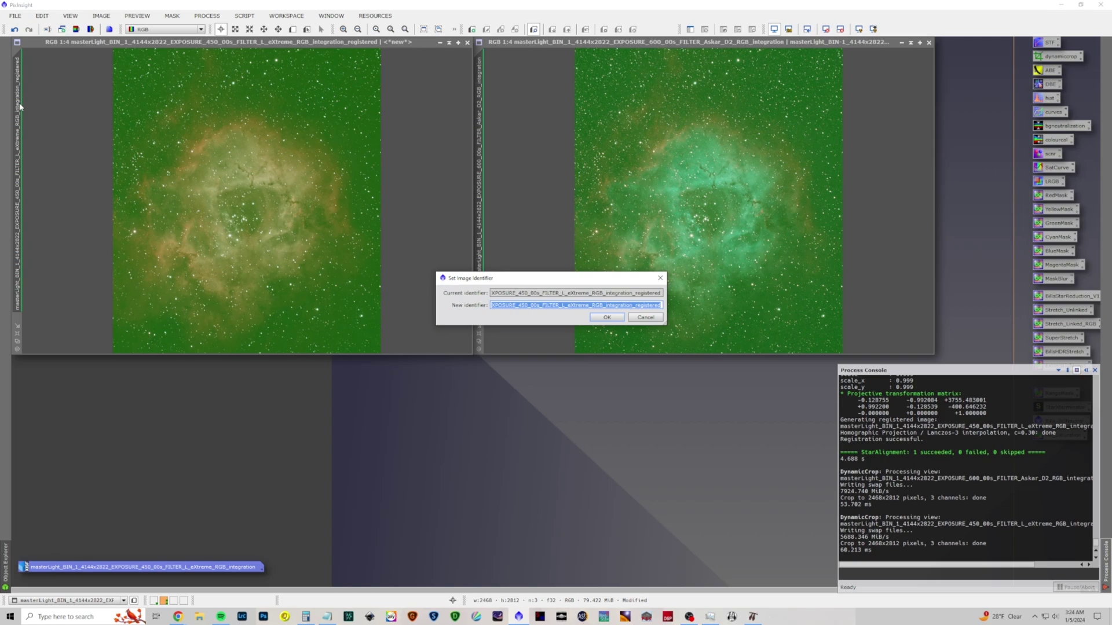
{"action": "type", "text": "eXtreme"}
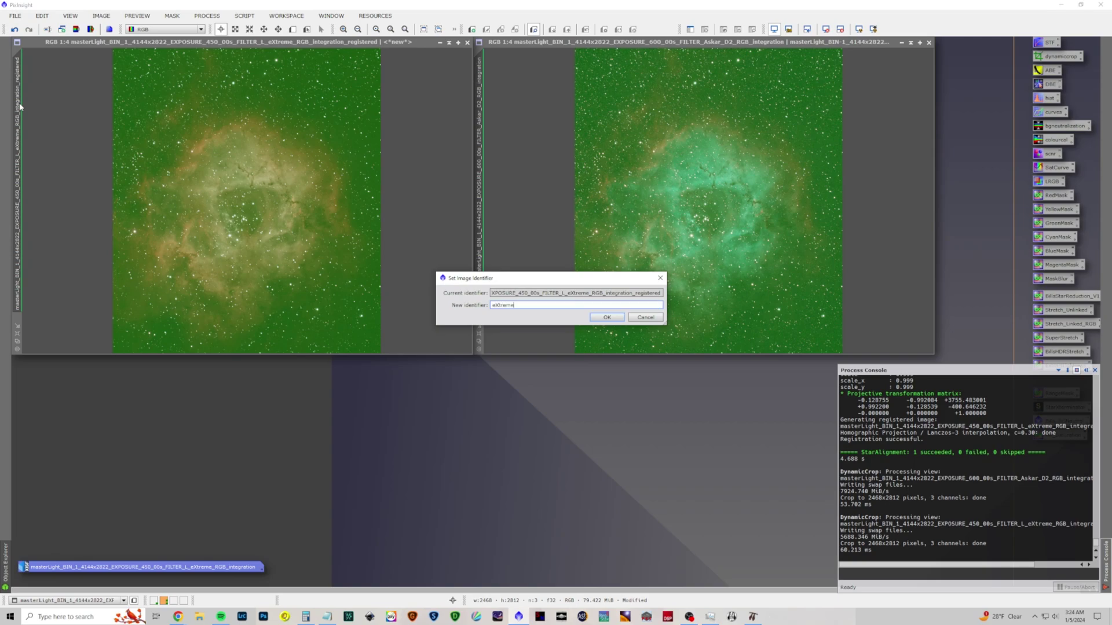
{"action": "key", "text": "Return"}
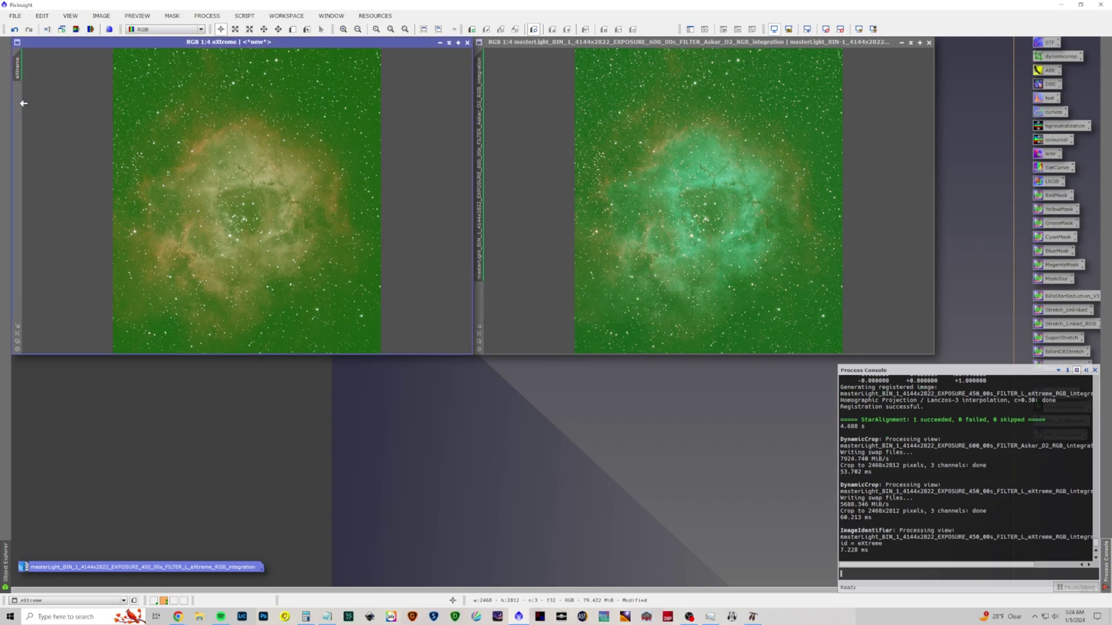
{"action": "double_click", "coordinate": [479, 127]}
{"action": "type", "text": "askar"}
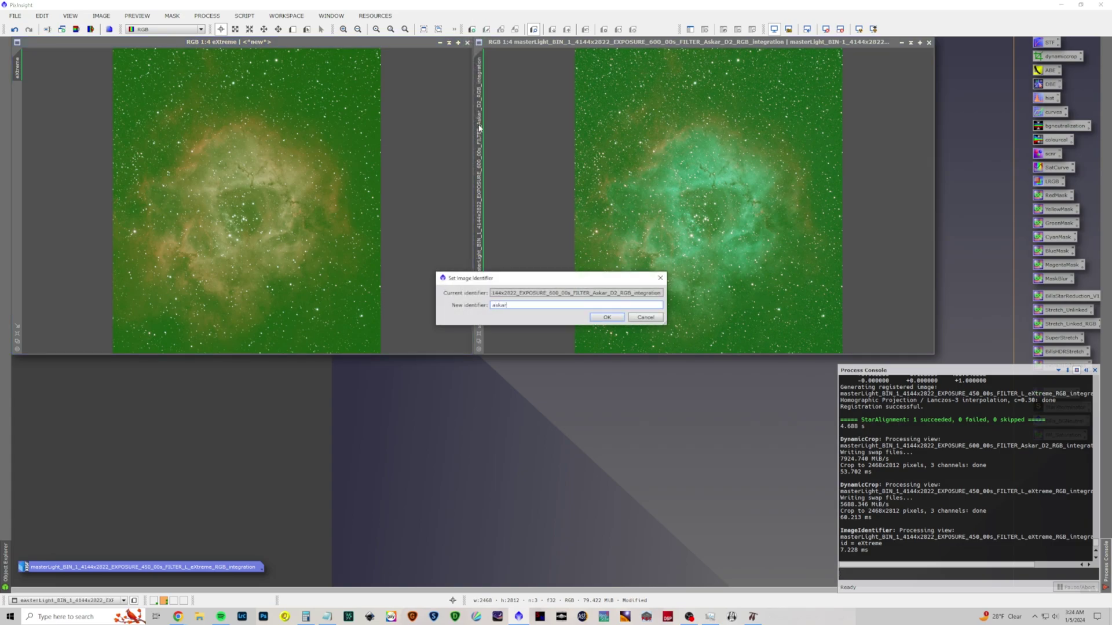
{"action": "key", "text": "Return"}
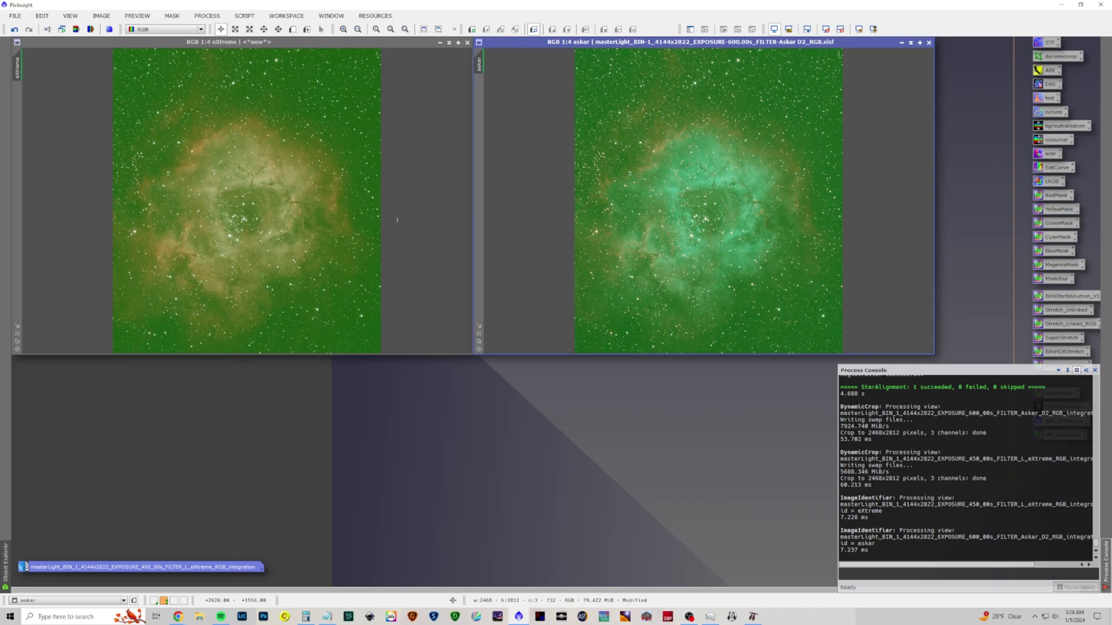
Plate-solve the askar image with the ImageSolver script, keeping its preset parameters.
{"action": "left_click", "coordinate": [207, 15]}
{"action": "left_click", "coordinate": [244, 16]}
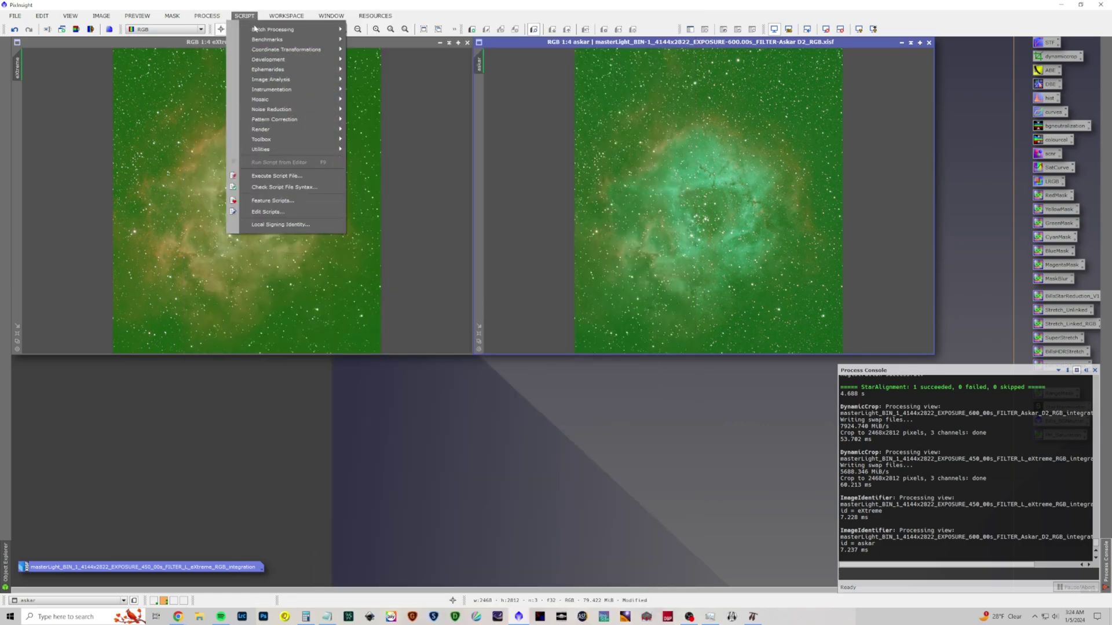
{"action": "mouse_move", "coordinate": [301, 29]}
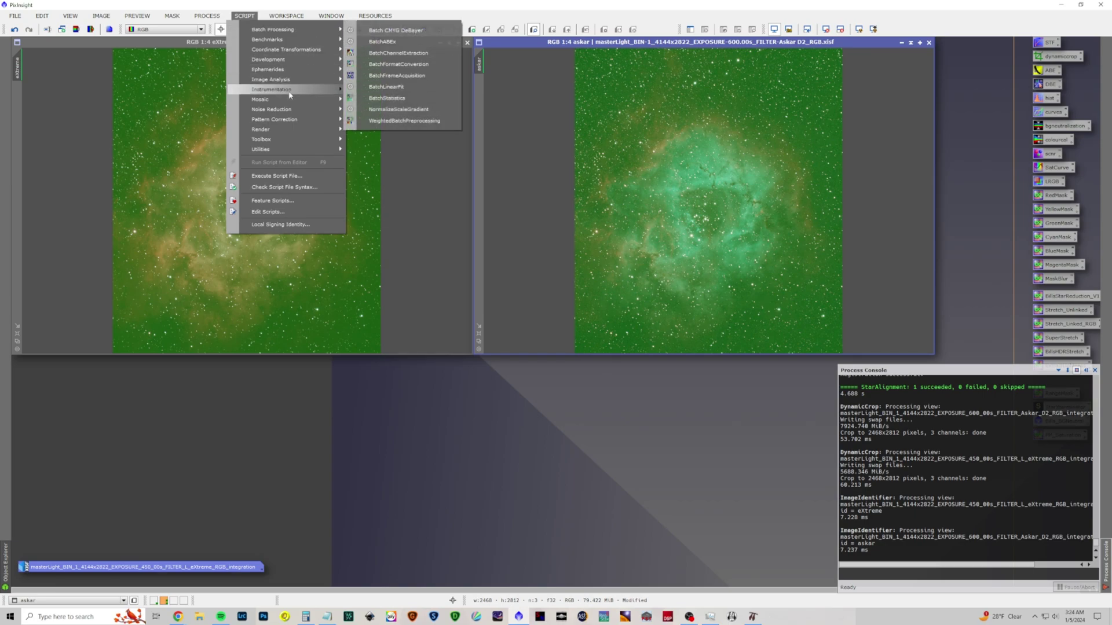
{"action": "mouse_move", "coordinate": [313, 79]}
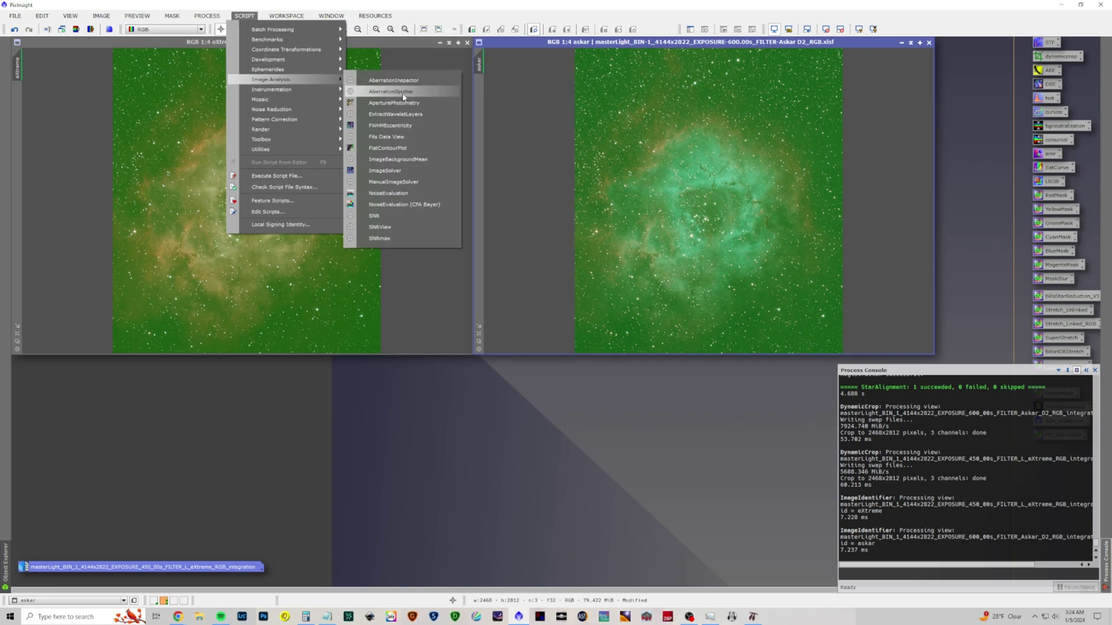
{"action": "left_click", "coordinate": [399, 172]}
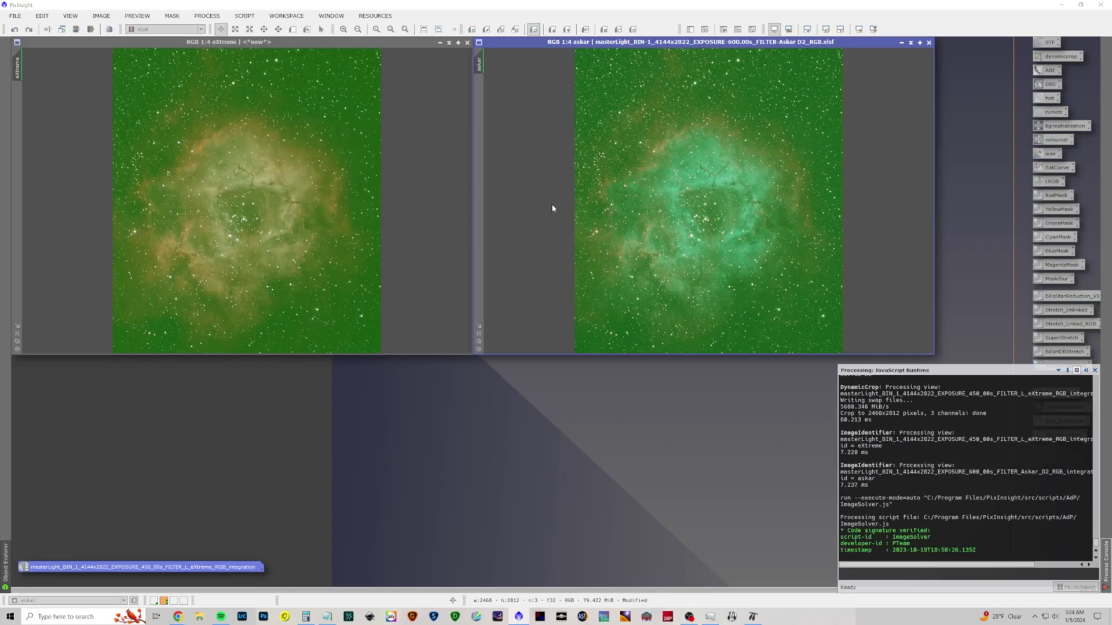
{"action": "left_click_drag", "start_coordinate": [426, 463], "coordinate": [265, 248]}
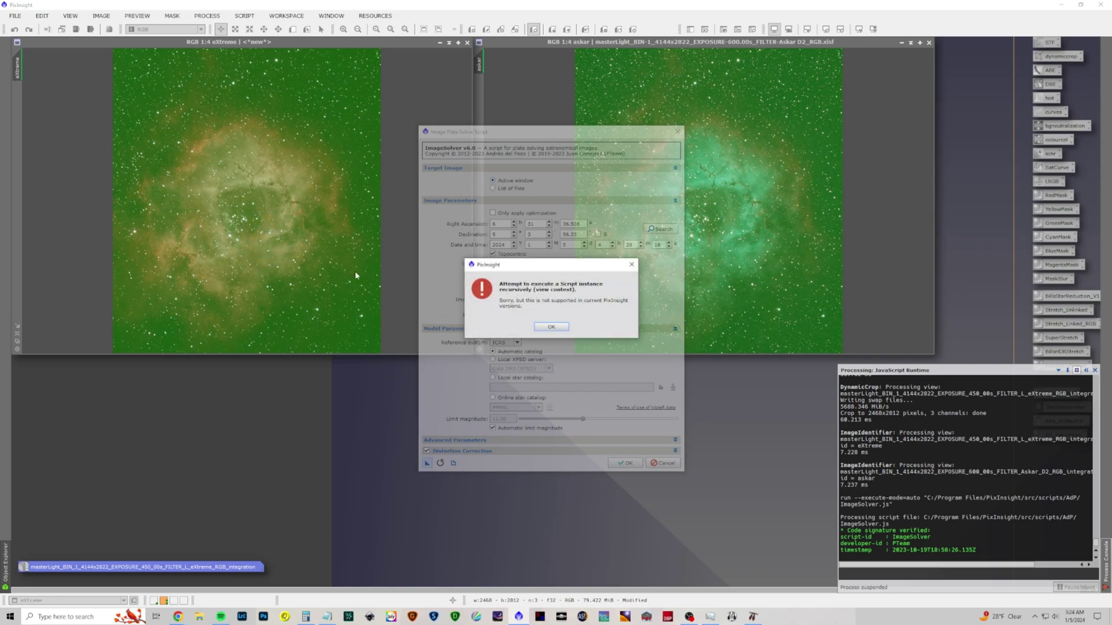
{"action": "left_click", "coordinate": [559, 327]}
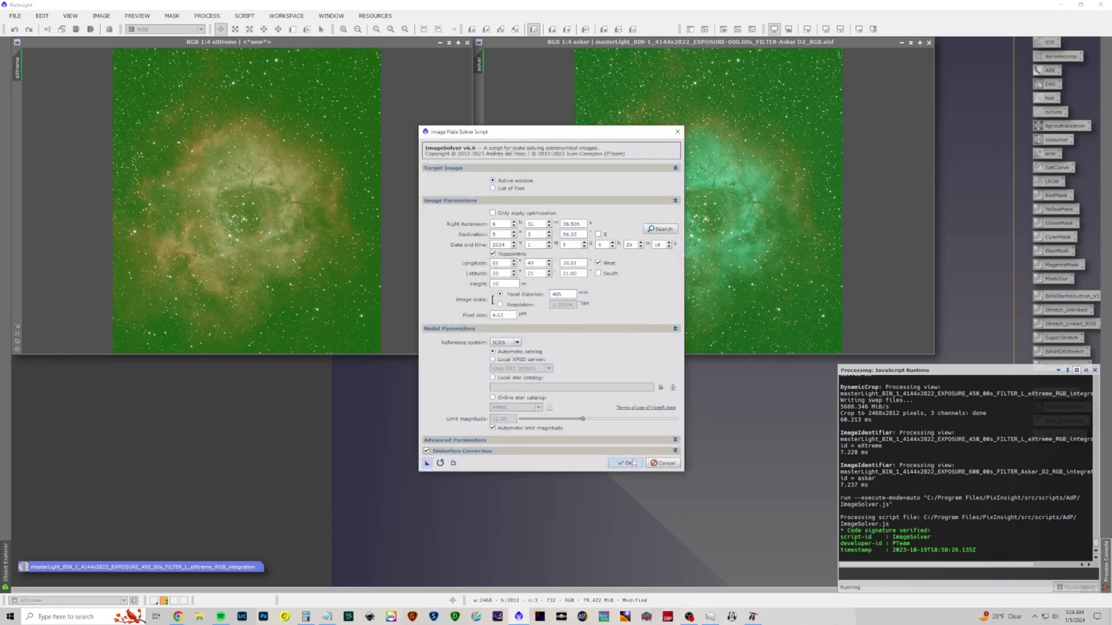
{"action": "left_click", "coordinate": [627, 464]}
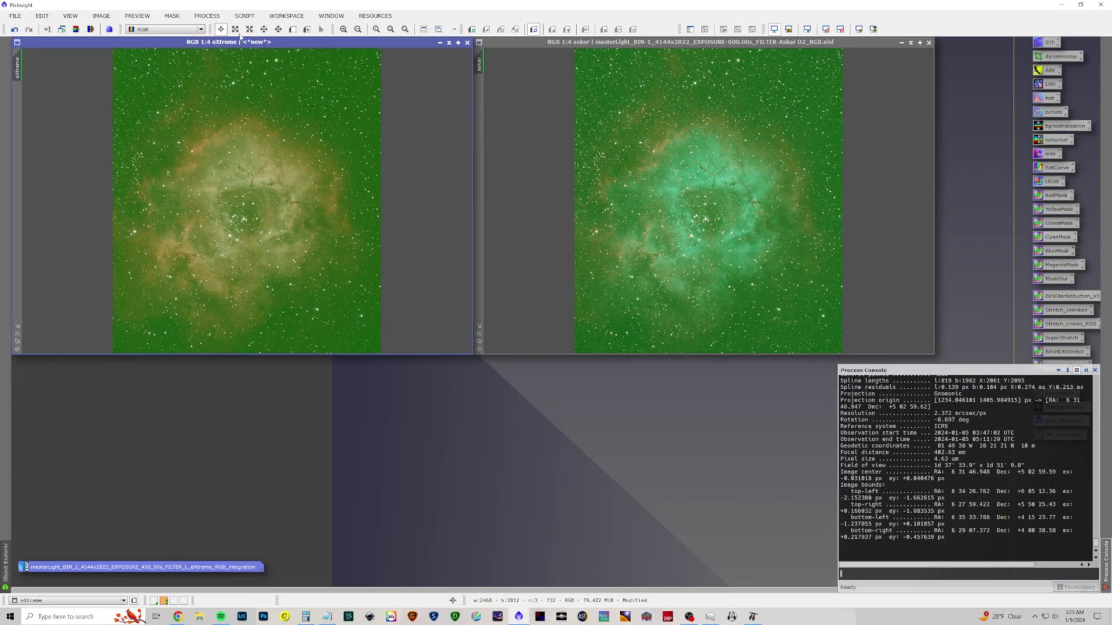
{"action": "left_click", "coordinate": [244, 16]}
{"action": "mouse_move", "coordinate": [277, 79]}
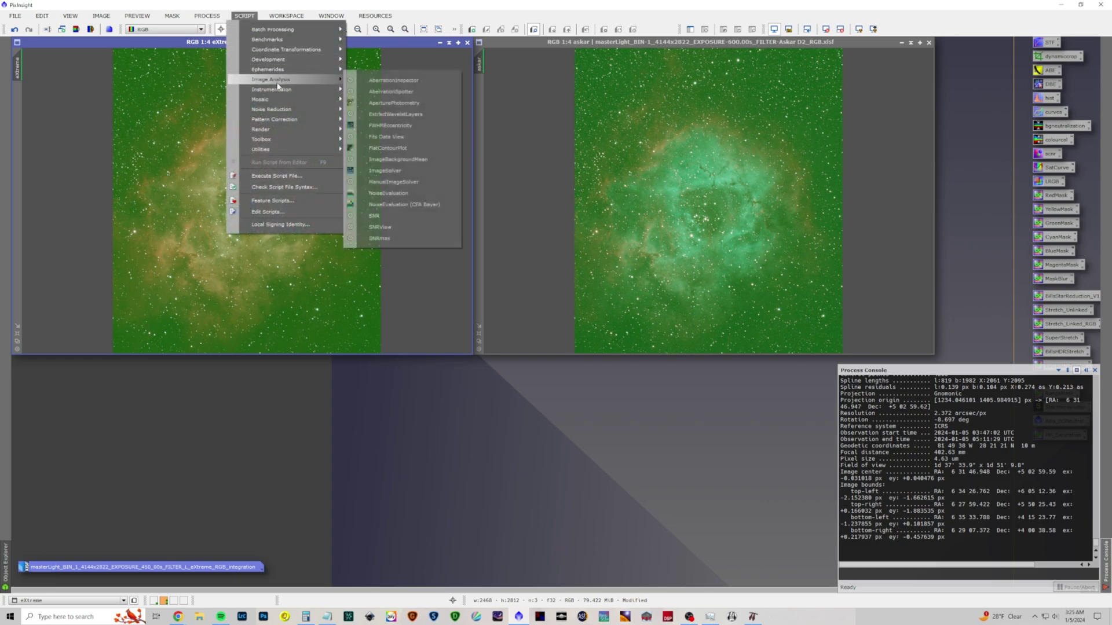
{"action": "left_click", "coordinate": [398, 170]}
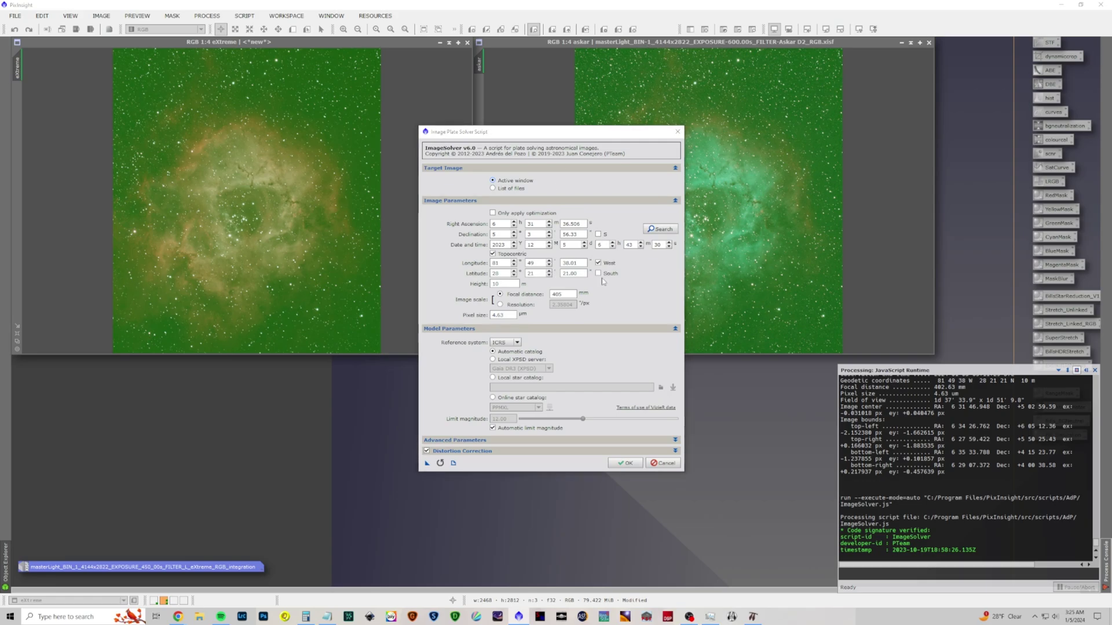
{"action": "left_click", "coordinate": [655, 461]}
Rerun the ImageSolver script on the askar image with the preset parameters.
{"action": "left_click", "coordinate": [695, 42]}
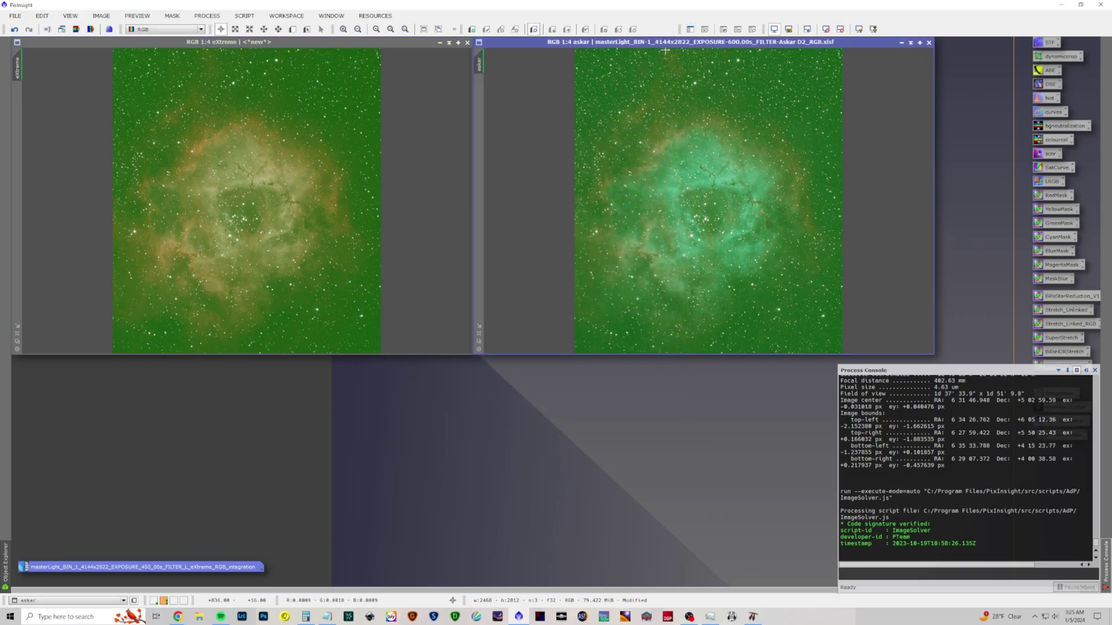
{"action": "left_click", "coordinate": [238, 17]}
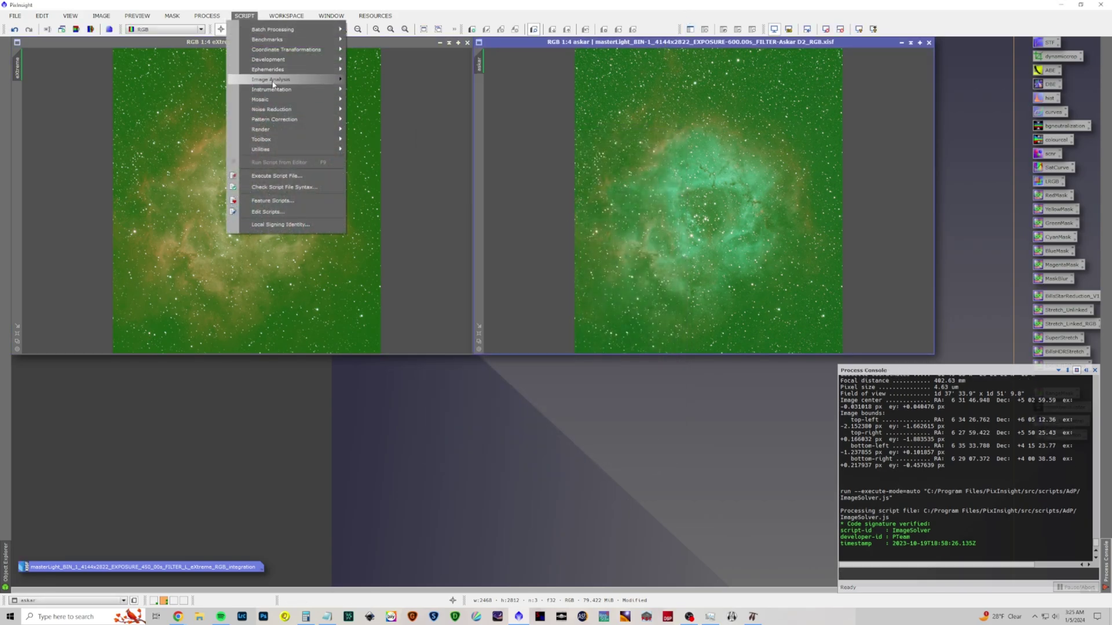
{"action": "mouse_move", "coordinate": [273, 81]}
{"action": "left_click", "coordinate": [385, 171]}
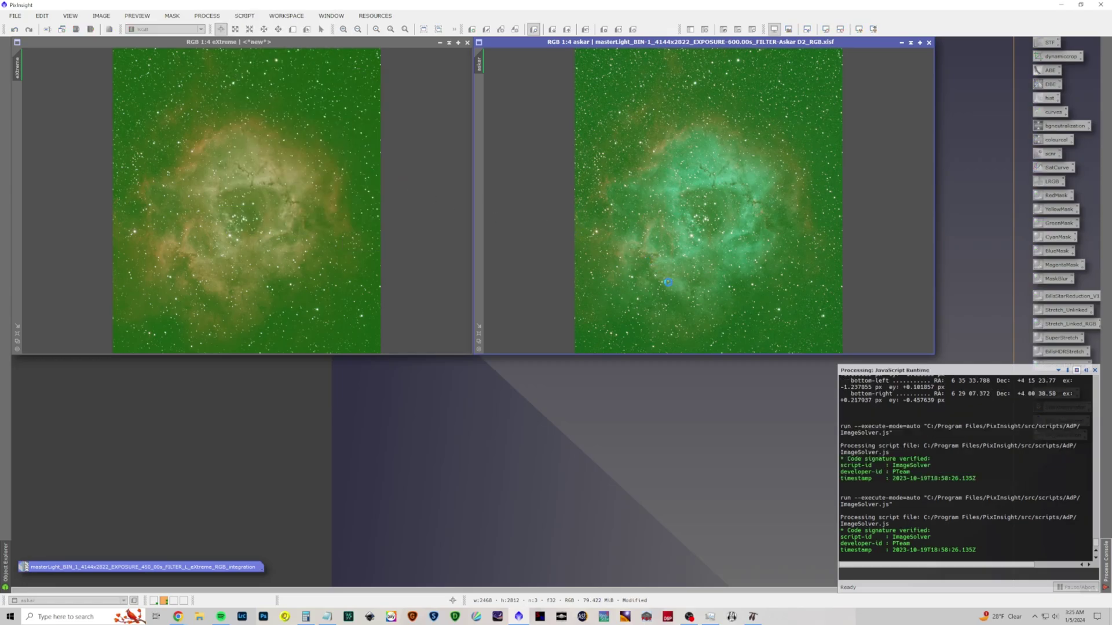
{"action": "left_click", "coordinate": [627, 462]}
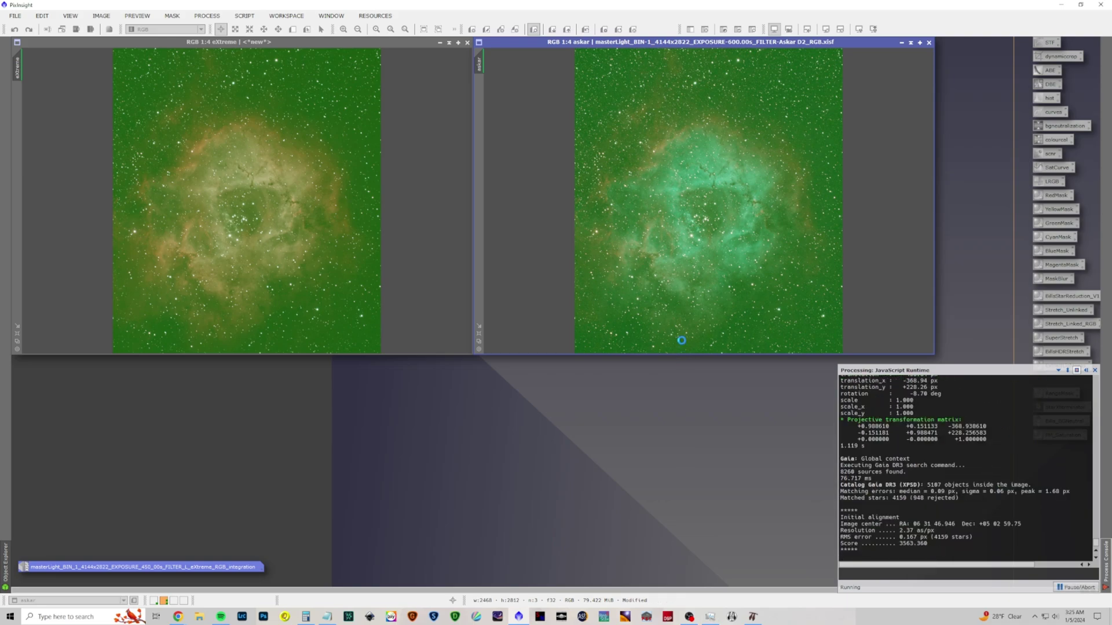
Open SpectrophotometricColorCalibration and try to apply it with the preset L-eXtreme filters to the eXtreme image.
{"action": "left_click", "coordinate": [206, 15]}
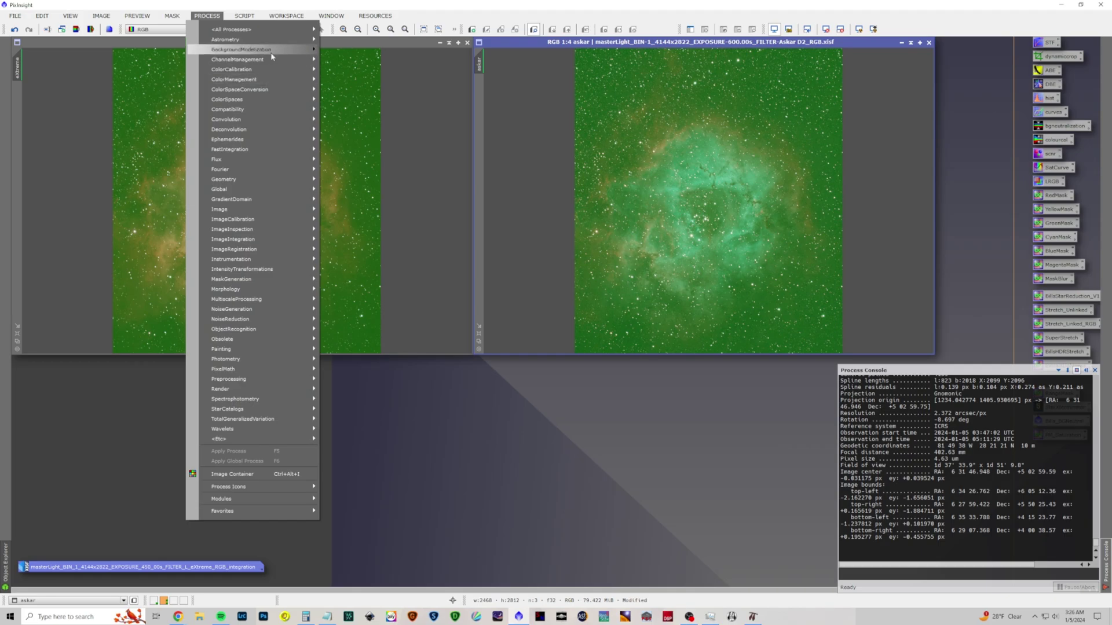
{"action": "mouse_move", "coordinate": [267, 29]}
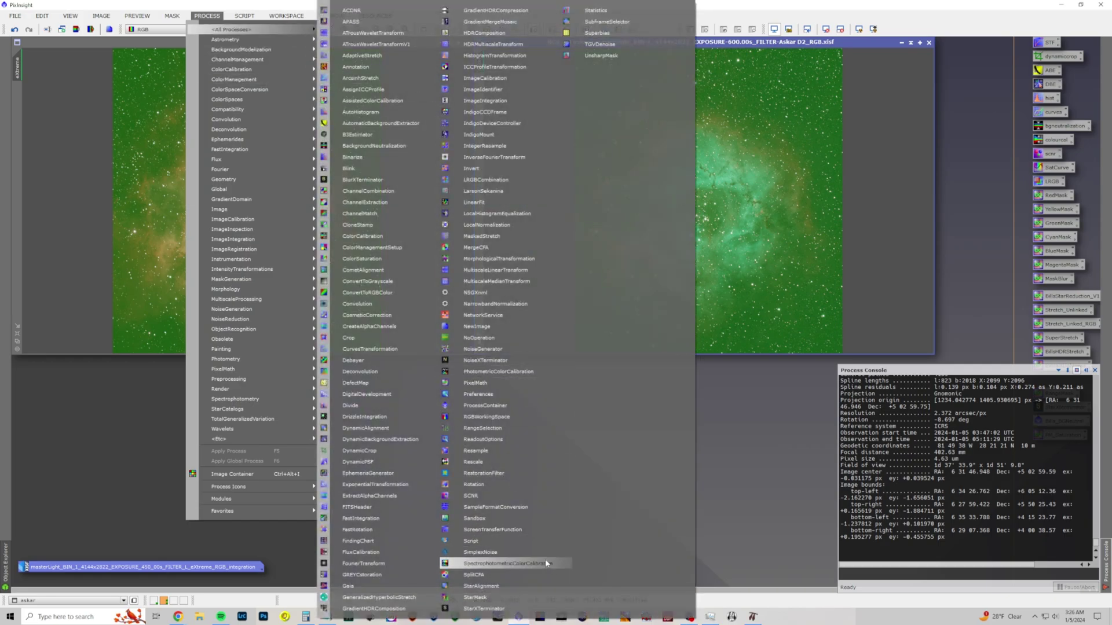
{"action": "left_click", "coordinate": [510, 564]}
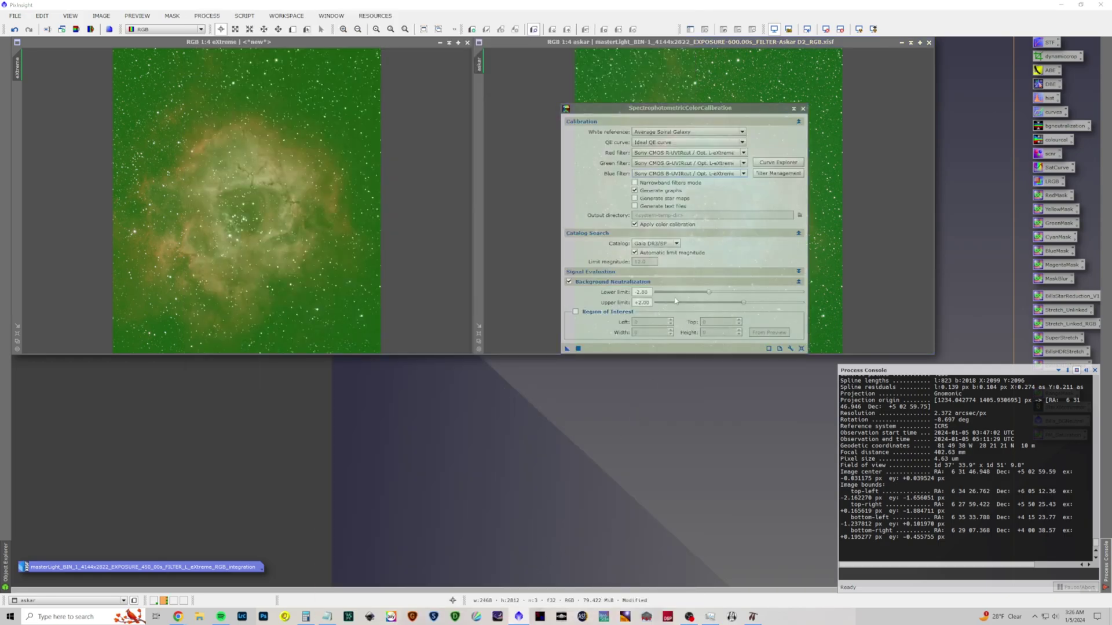
{"action": "left_click_drag", "start_coordinate": [567, 349], "coordinate": [273, 252]}
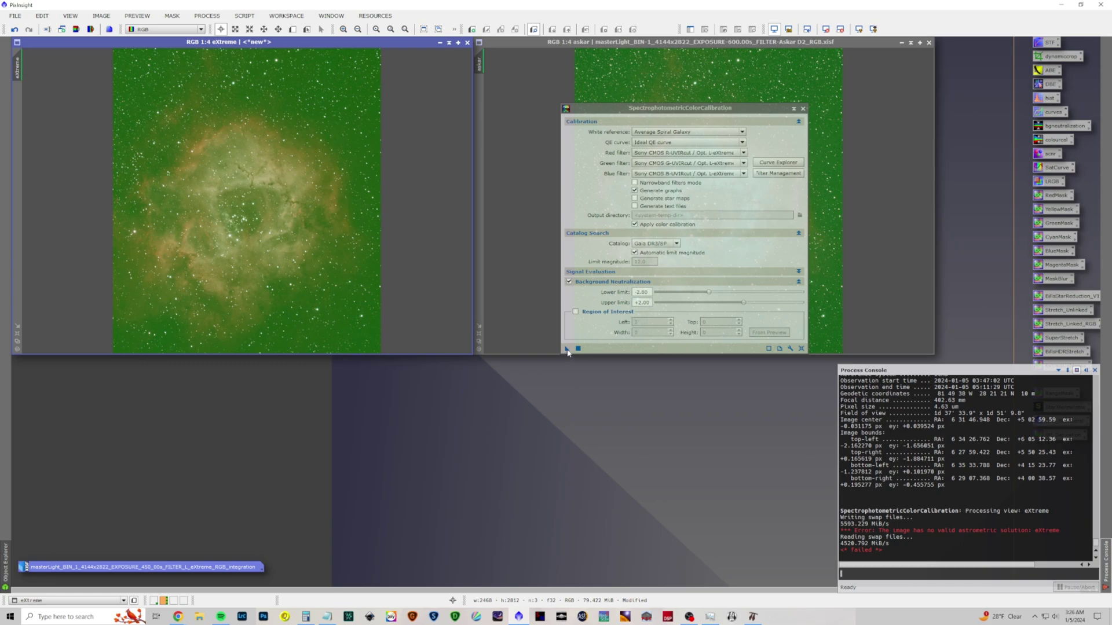
{"action": "left_click_drag", "start_coordinate": [567, 350], "coordinate": [296, 249]}
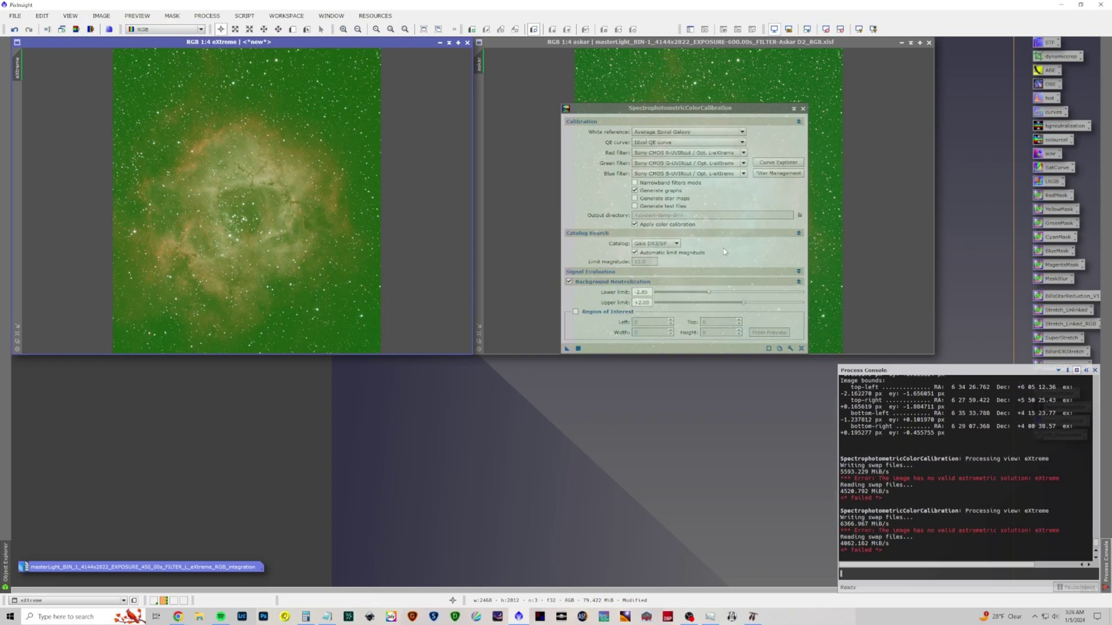
Color-calibrate the askar image with SpectrophotometricColorCalibration at its preset settings and close the White Balance Functions graphs.
{"action": "left_click_drag", "start_coordinate": [592, 293], "coordinate": [542, 557]}
{"action": "left_click_drag", "start_coordinate": [609, 375], "coordinate": [411, 205]}
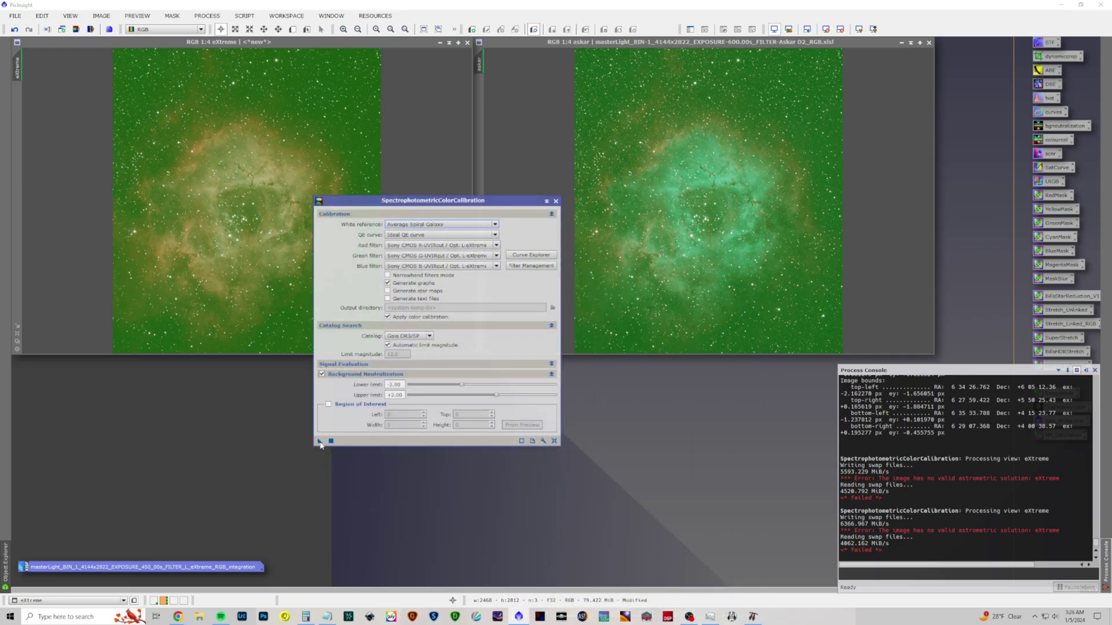
{"action": "left_click_drag", "start_coordinate": [321, 444], "coordinate": [695, 265]}
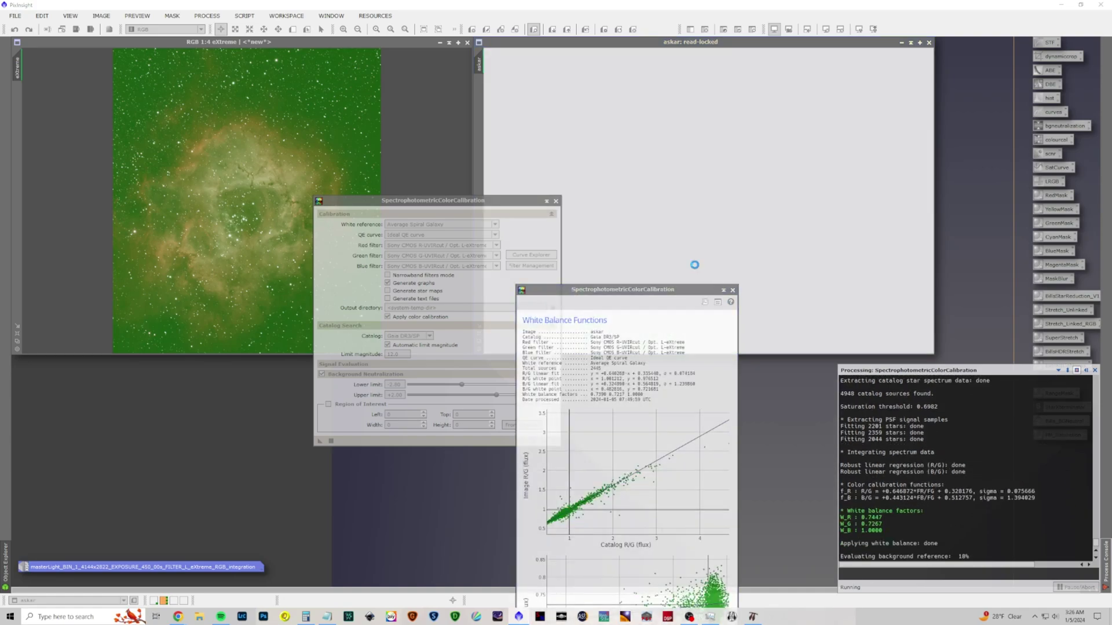
{"action": "left_click", "coordinate": [733, 290]}
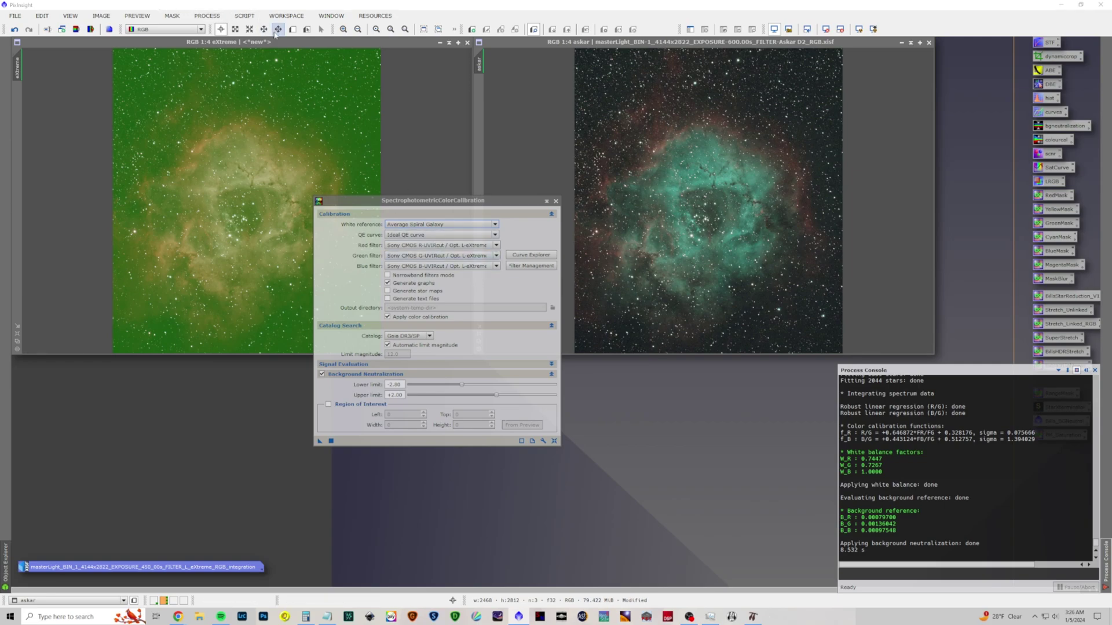
Plate-solve the eXtreme image with the ImageSolver script, keeping its preset parameters.
{"action": "left_click", "coordinate": [244, 16]}
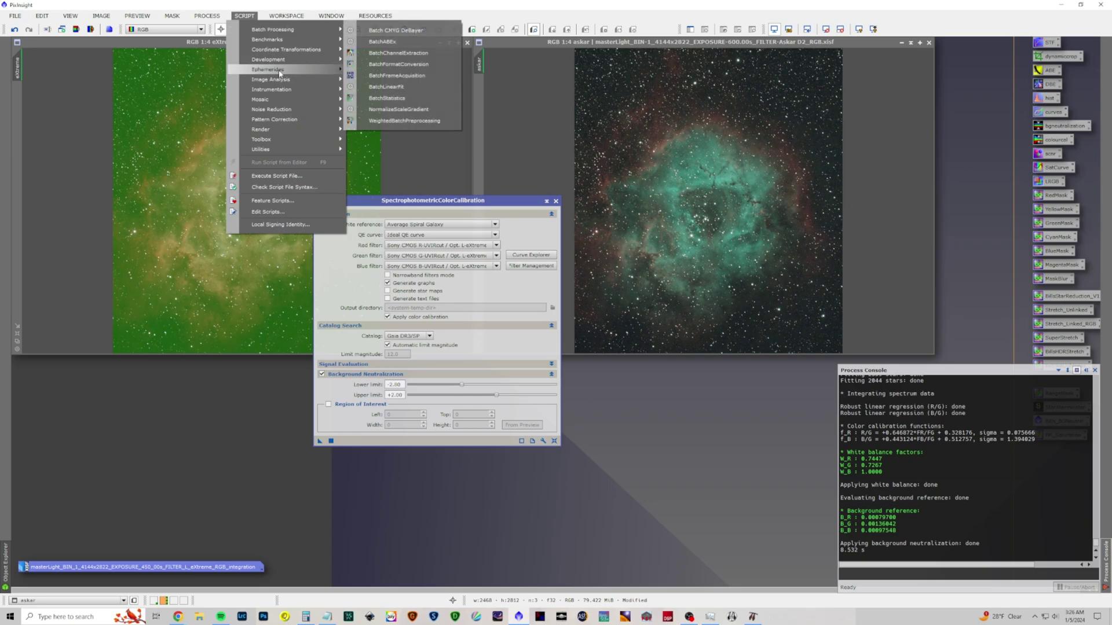
{"action": "left_click", "coordinate": [226, 47]}
{"action": "left_click", "coordinate": [243, 16]}
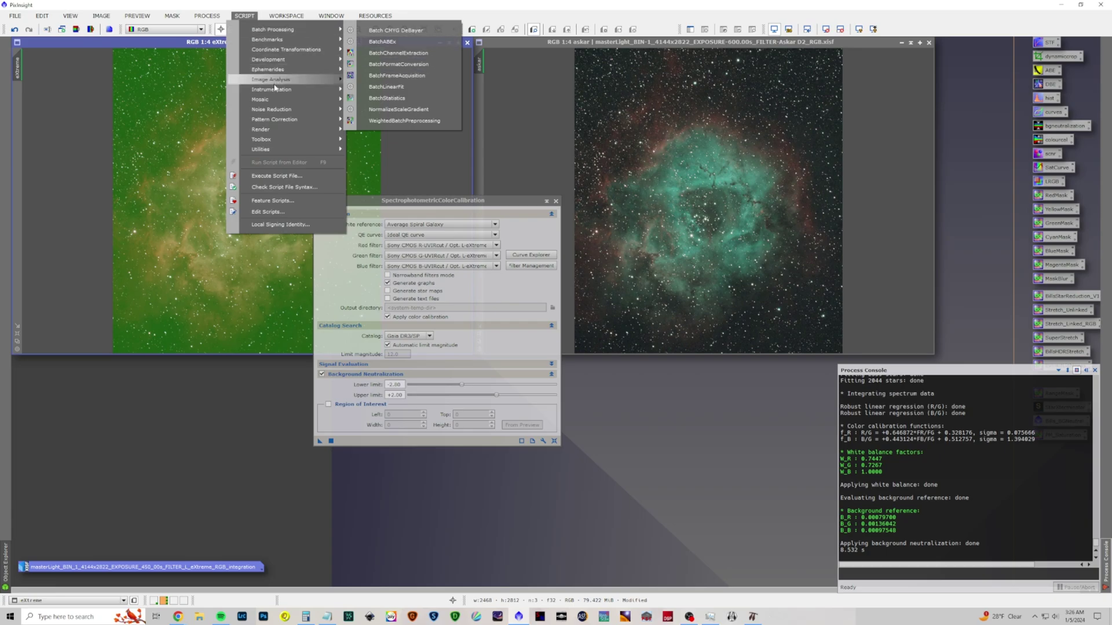
{"action": "mouse_move", "coordinate": [276, 81]}
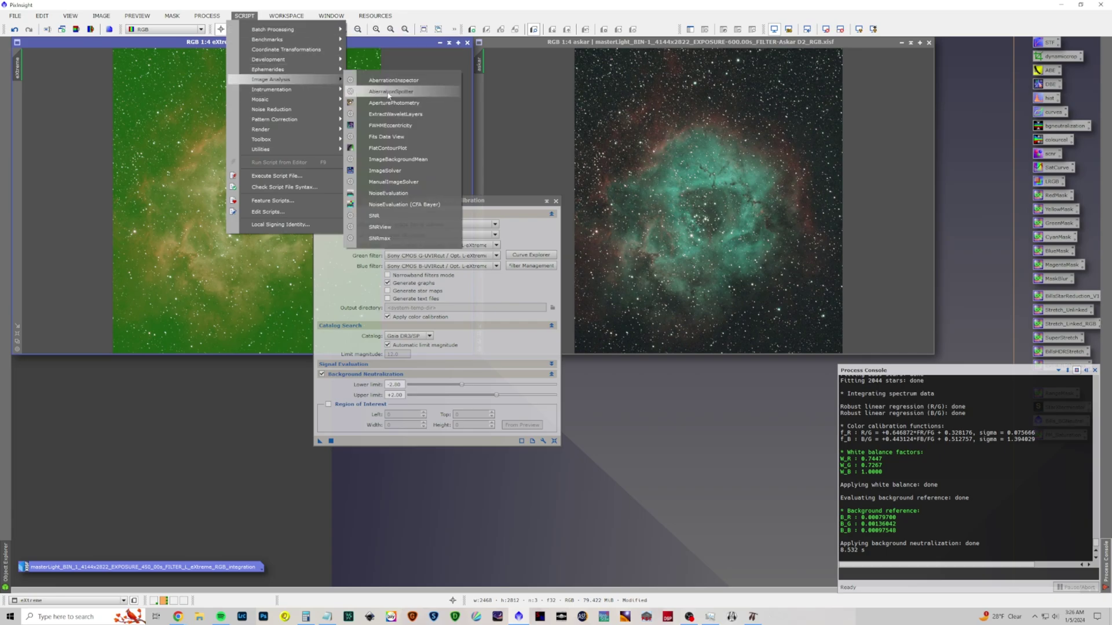
{"action": "left_click", "coordinate": [385, 170]}
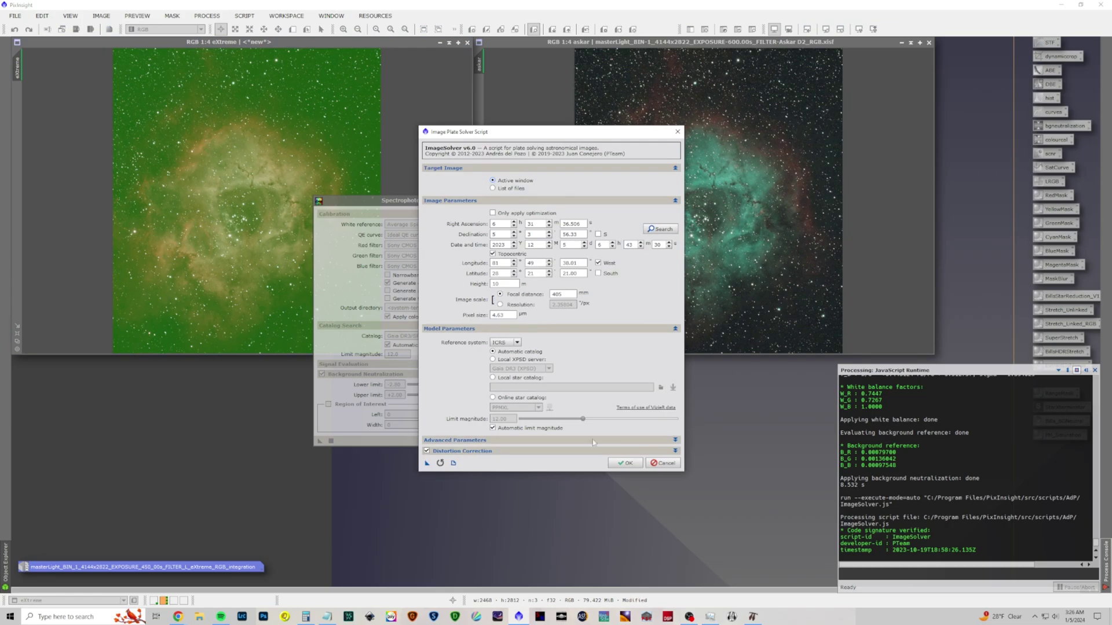
{"action": "left_click", "coordinate": [623, 463]}
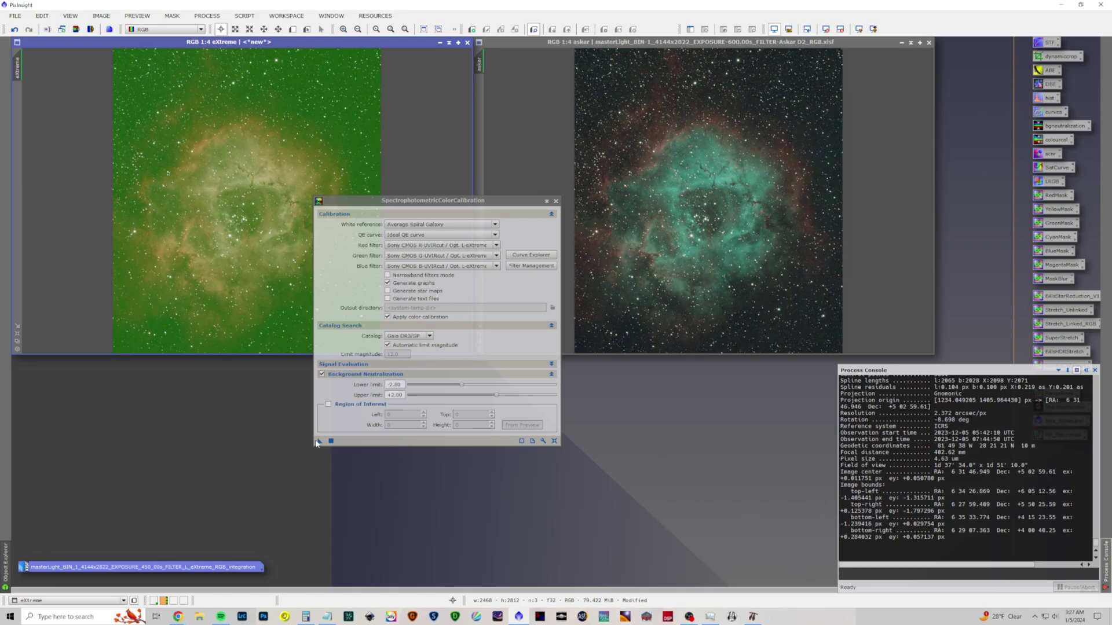
Color-calibrate the eXtreme image with SpectrophotometricColorCalibration, close the graphs and the process, and auto-stretch the image's screen display.
{"action": "left_click_drag", "start_coordinate": [317, 442], "coordinate": [196, 235]}
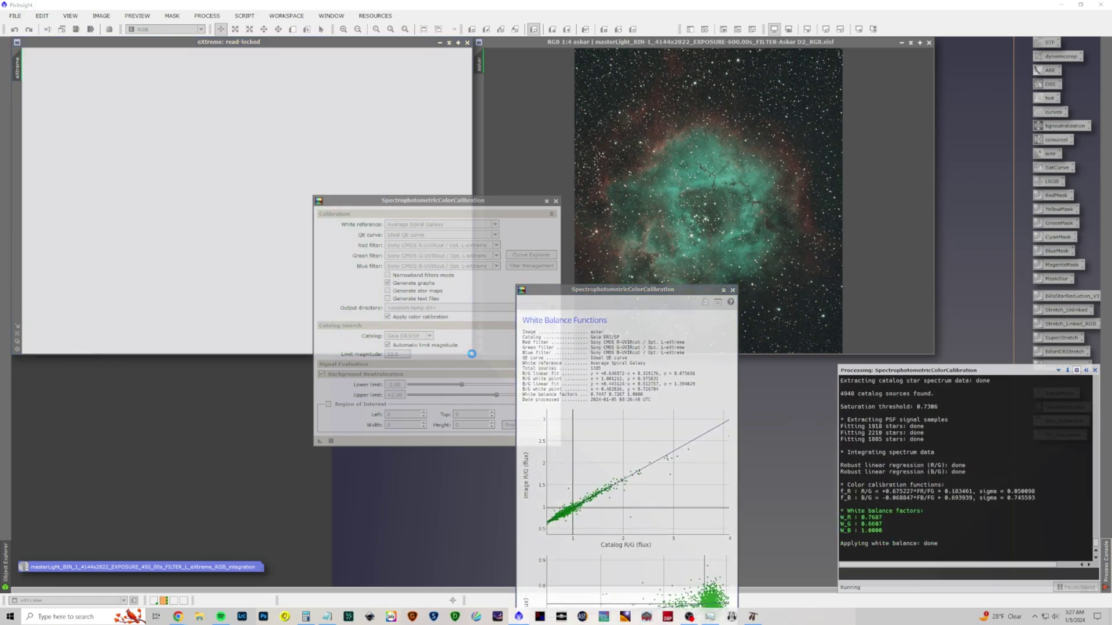
{"action": "left_click", "coordinate": [732, 290]}
{"action": "left_click", "coordinate": [556, 201]}
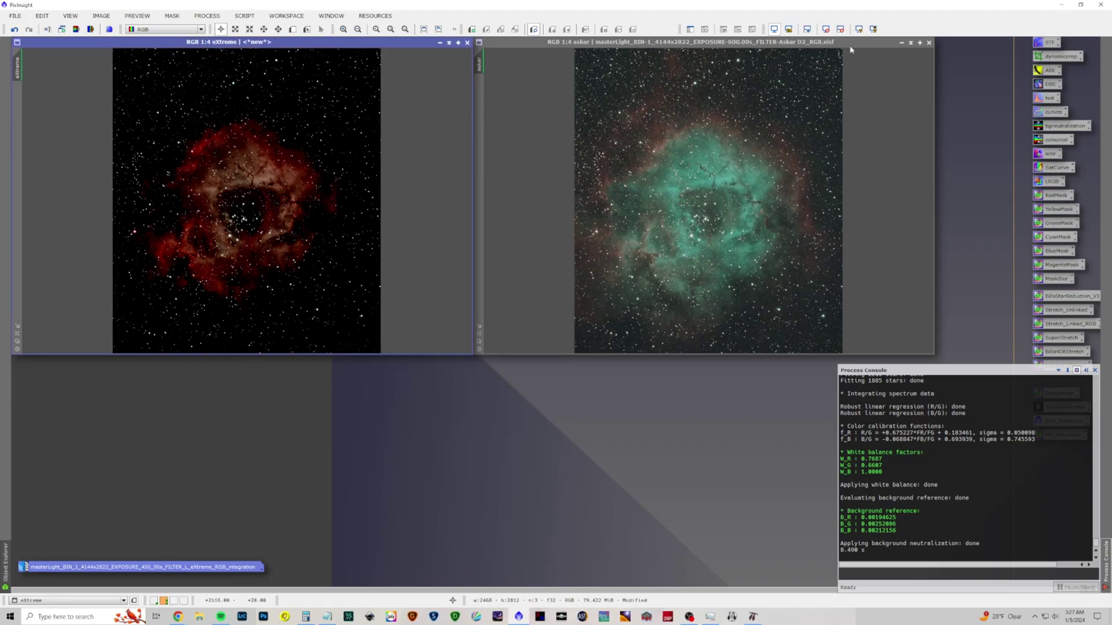
{"action": "left_click", "coordinate": [826, 29]}
{"action": "left_click", "coordinate": [859, 29]}
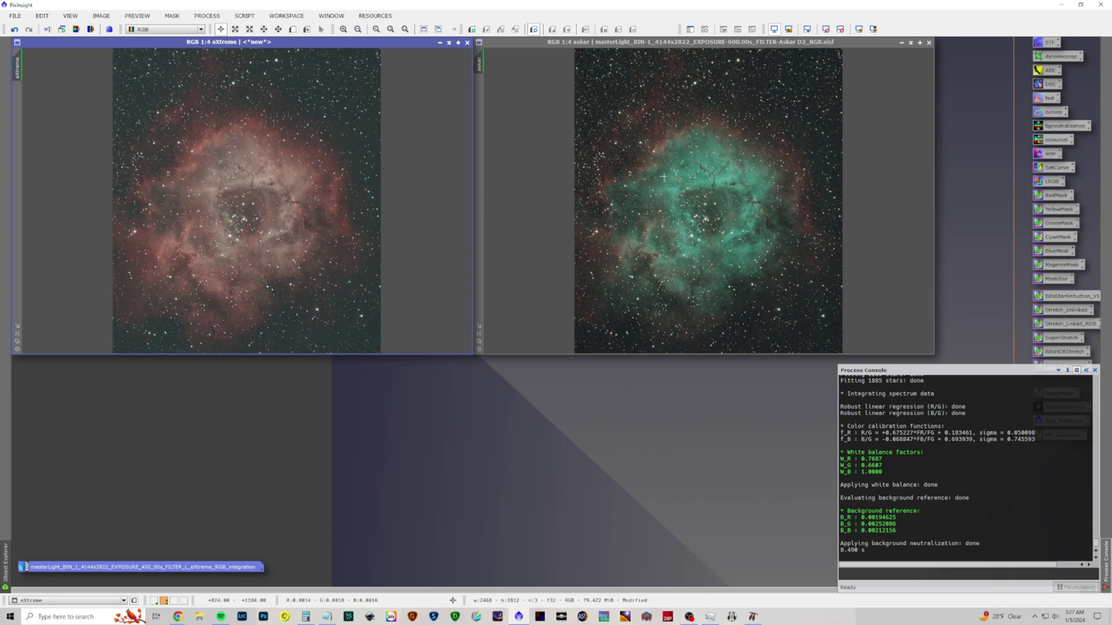
Remove the stars from the askar image with StarXTerminator, with Generate Star Image and Unscreen Stars enabled.
{"action": "left_click", "coordinate": [688, 53]}
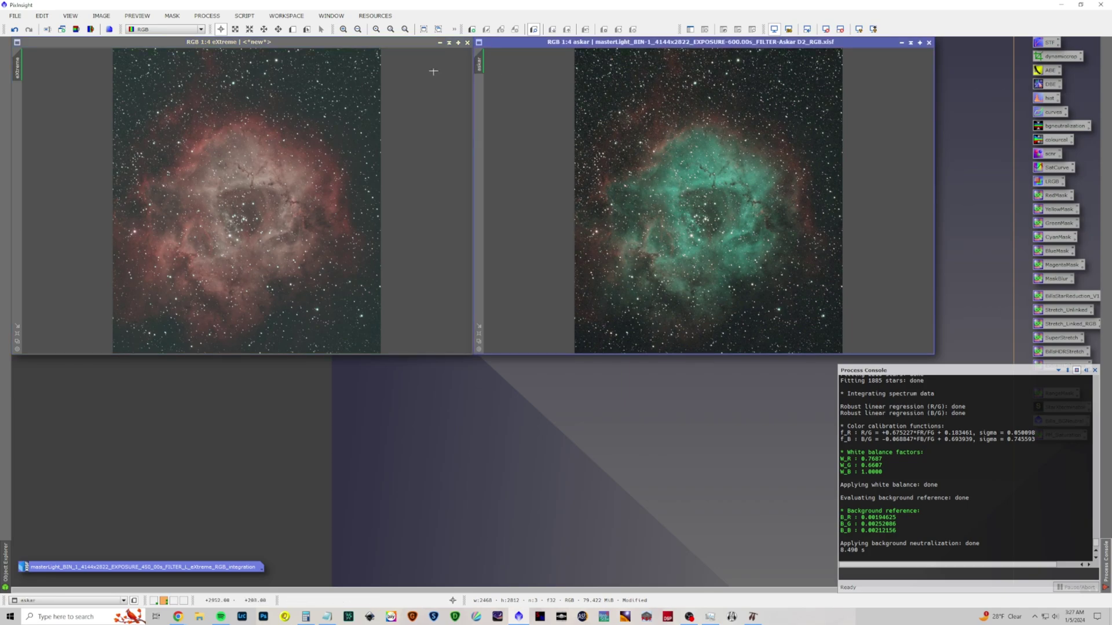
{"action": "left_click", "coordinate": [206, 16]}
{"action": "mouse_move", "coordinate": [226, 30]}
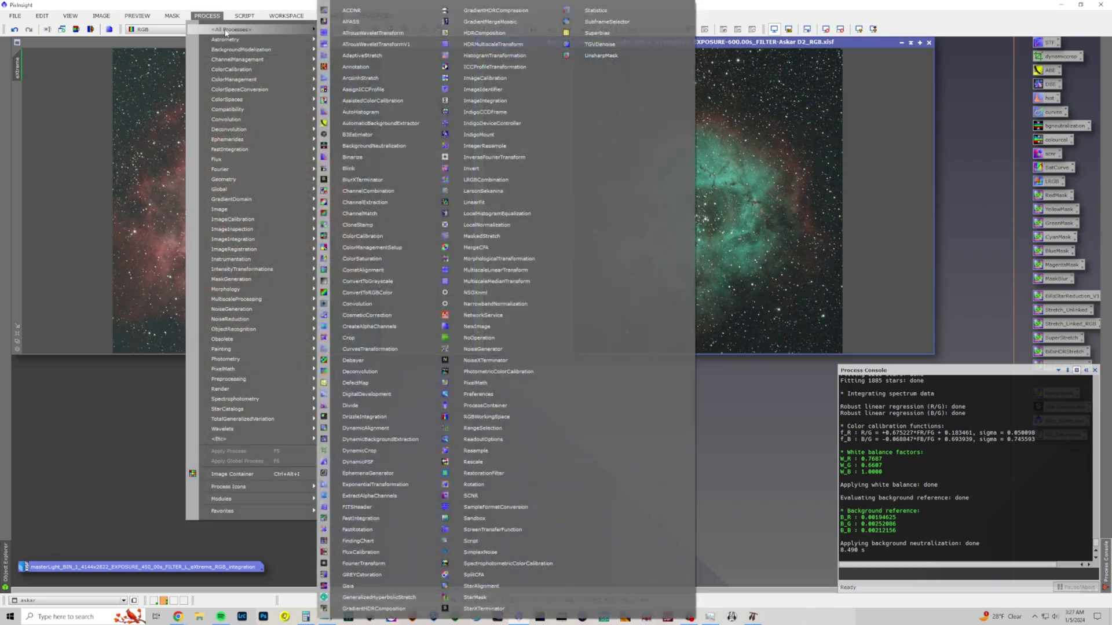
{"action": "left_click", "coordinate": [481, 609]}
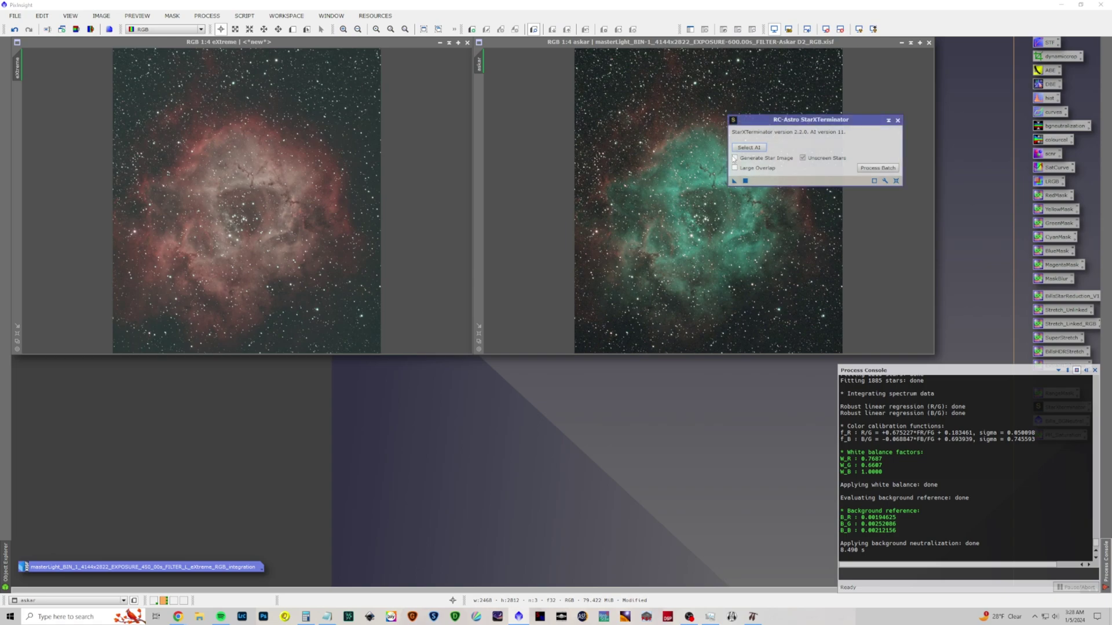
{"action": "left_click_drag", "start_coordinate": [732, 180], "coordinate": [604, 207]}
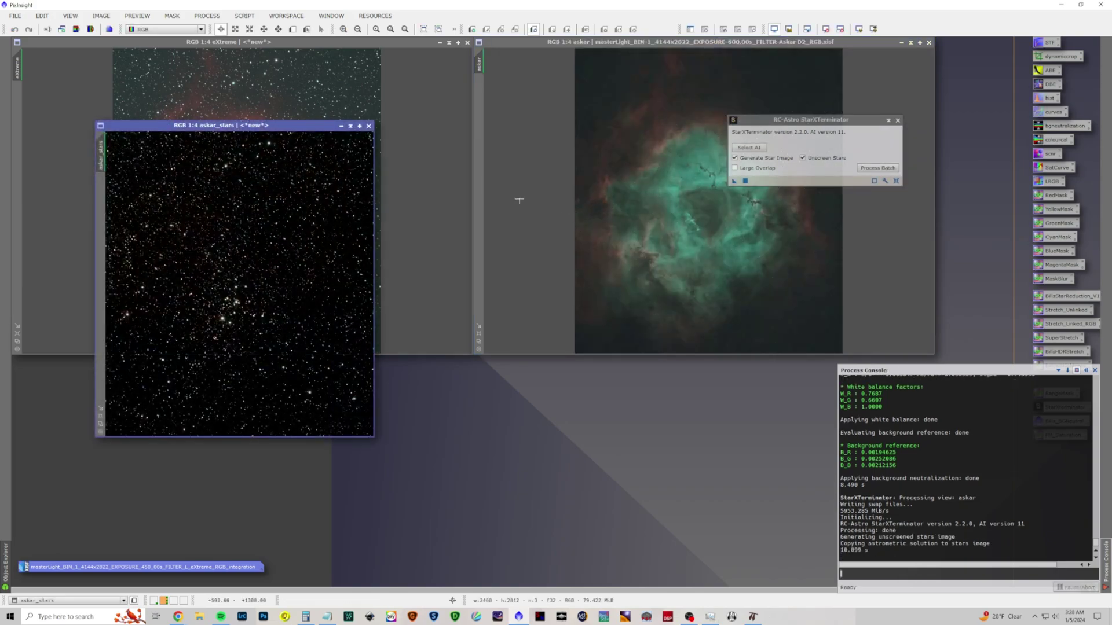
Rename the extracted star image as stars, minimize it and park its icon just above the minimized L-eXtreme master.
{"action": "mouse_move", "coordinate": [104, 149]}
{"action": "double_click", "coordinate": [105, 152]}
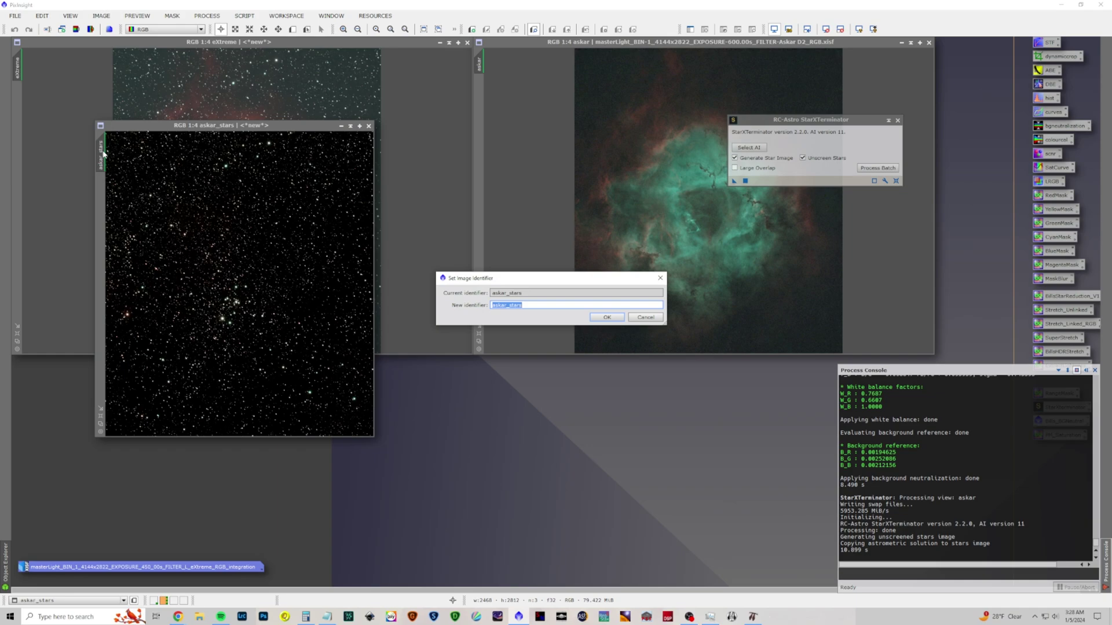
{"action": "type", "text": "stars"}
{"action": "key", "text": "Return"}
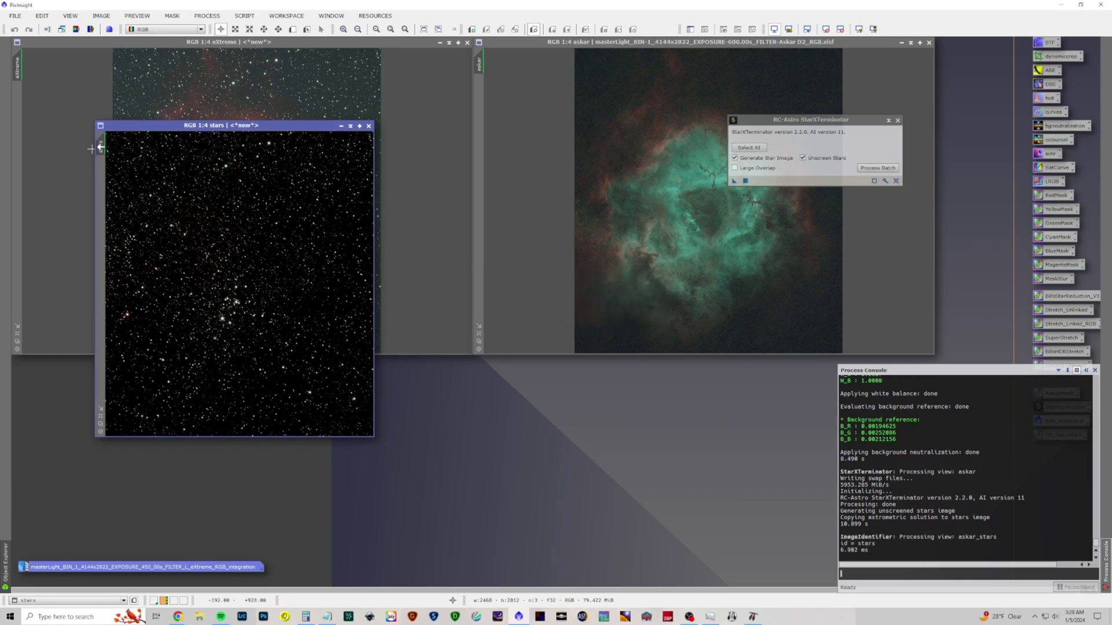
{"action": "left_click", "coordinate": [342, 126]}
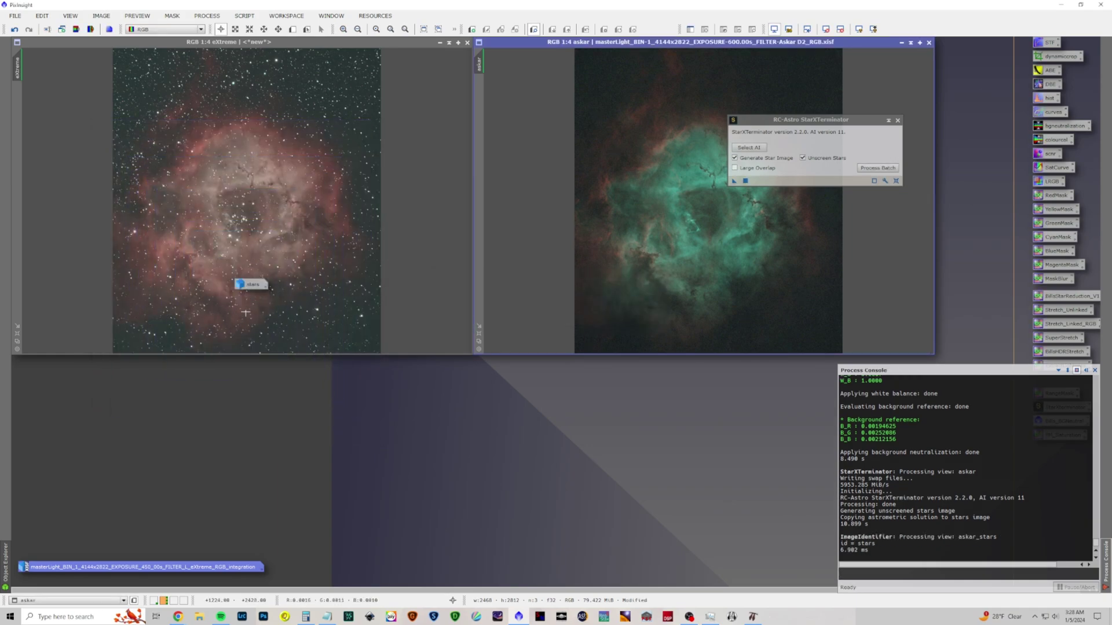
{"action": "left_click_drag", "start_coordinate": [252, 284], "coordinate": [60, 479]}
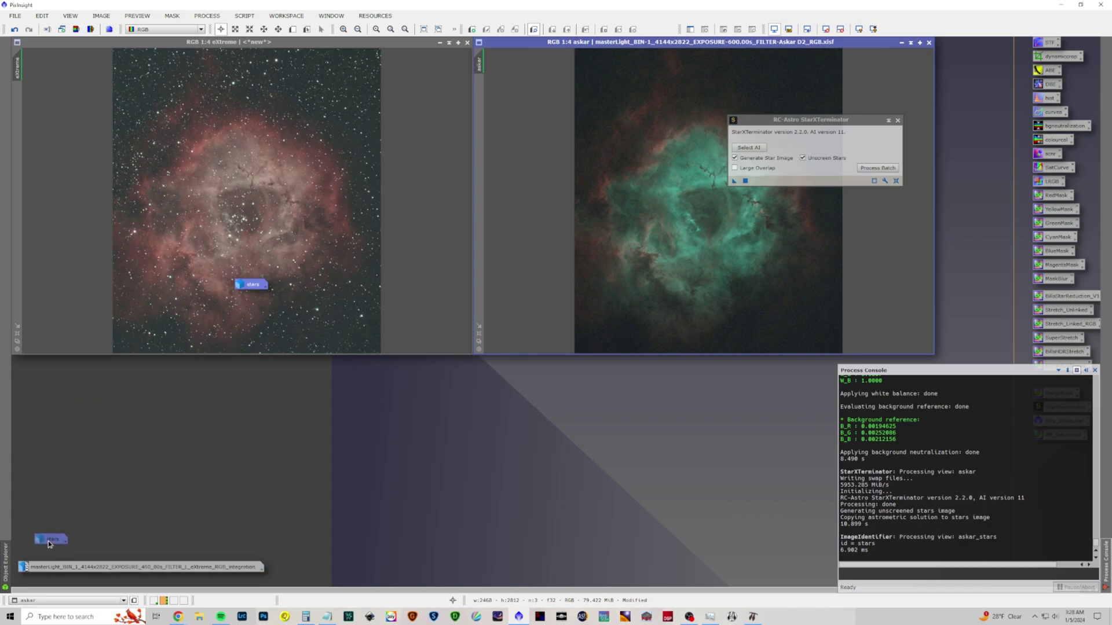
{"action": "left_click_drag", "start_coordinate": [47, 541], "coordinate": [35, 544]}
Remove the stars from the eXtreme image with StarXTerminator without generating a star image, and close the process.
{"action": "left_click", "coordinate": [310, 52]}
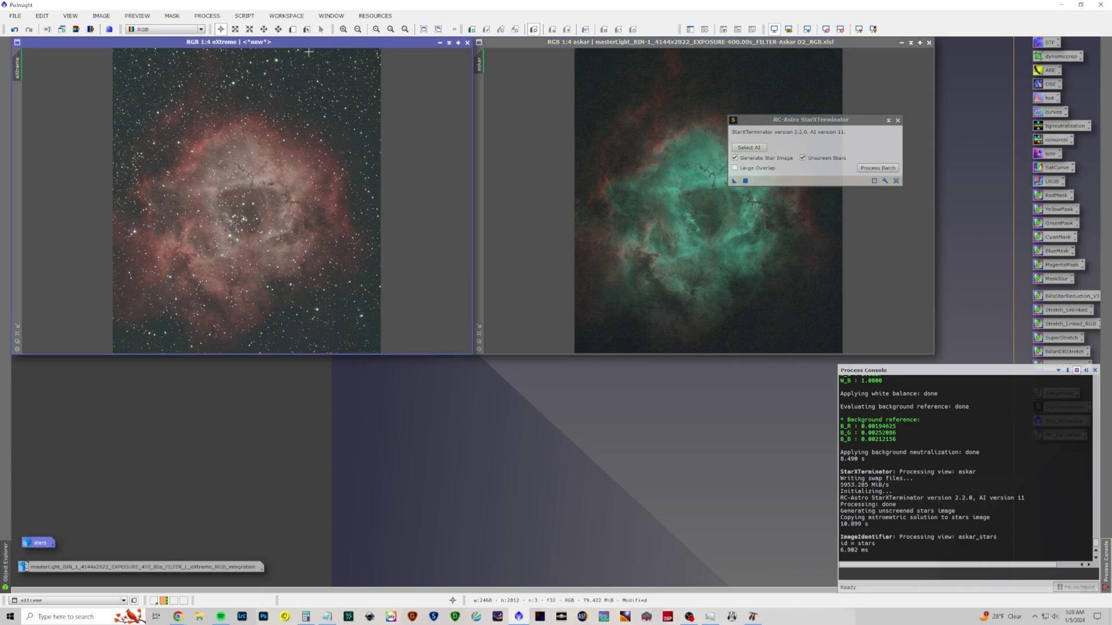
{"action": "left_click", "coordinate": [736, 159]}
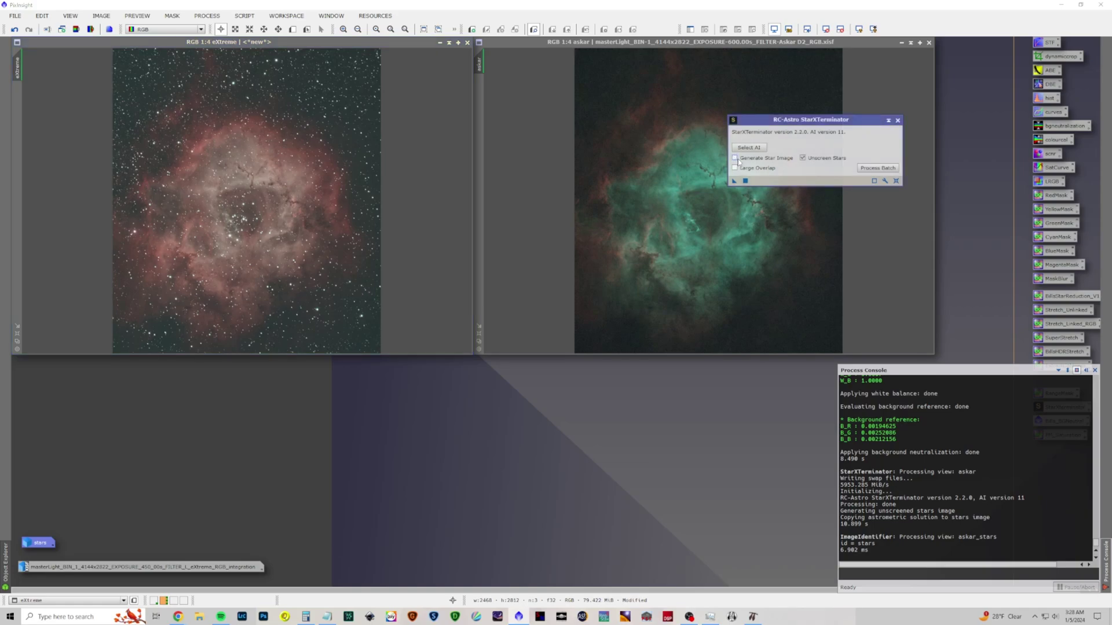
{"action": "left_click_drag", "start_coordinate": [734, 181], "coordinate": [275, 202]}
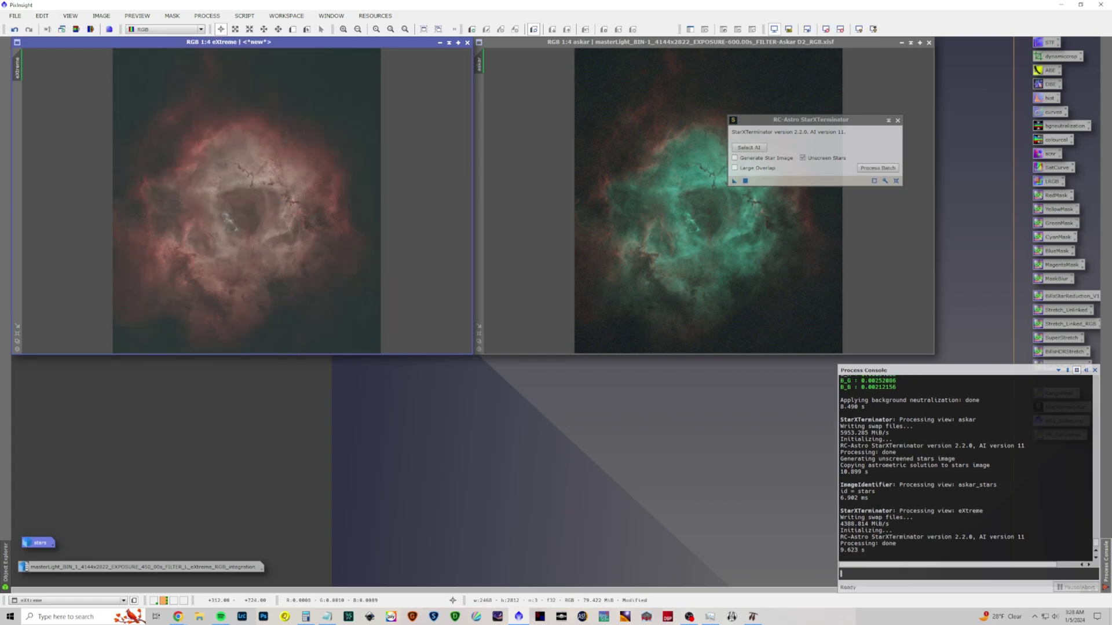
{"action": "left_click", "coordinate": [897, 120]}
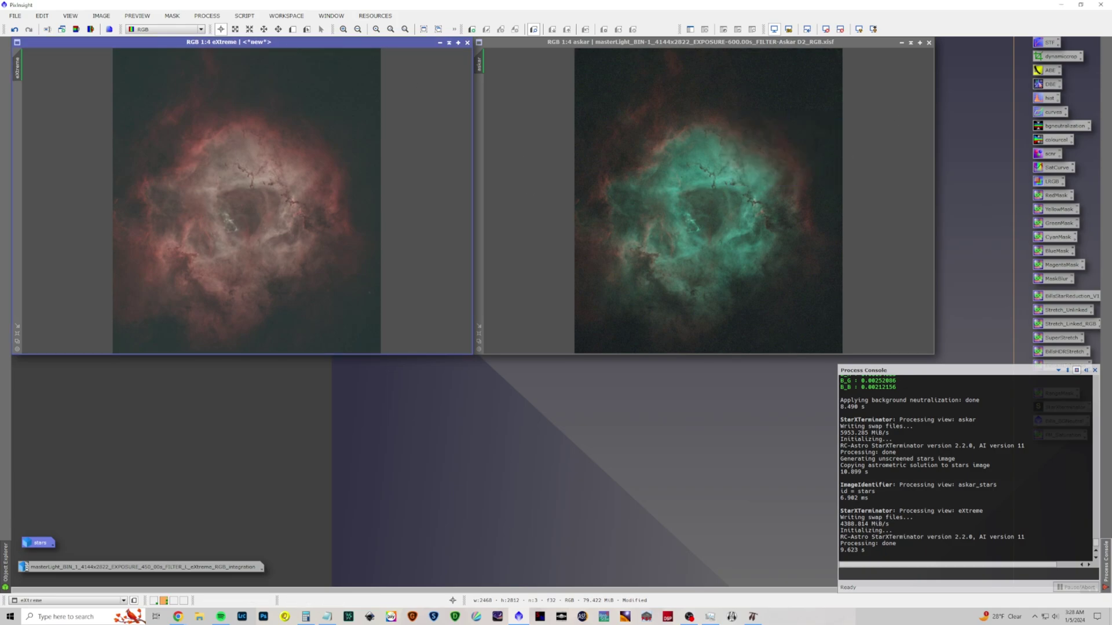
Extract the RGB channels of the starless eXtreme image and auto-stretch the display of the blue channel.
{"action": "left_click", "coordinate": [90, 29]}
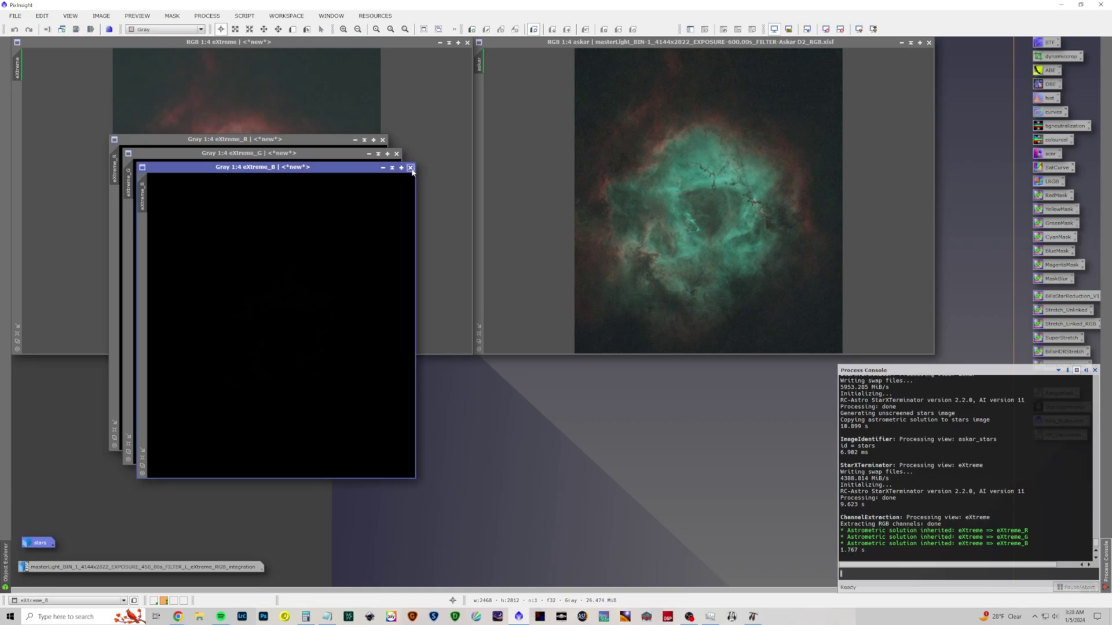
{"action": "key", "text": "ctrl+a"}
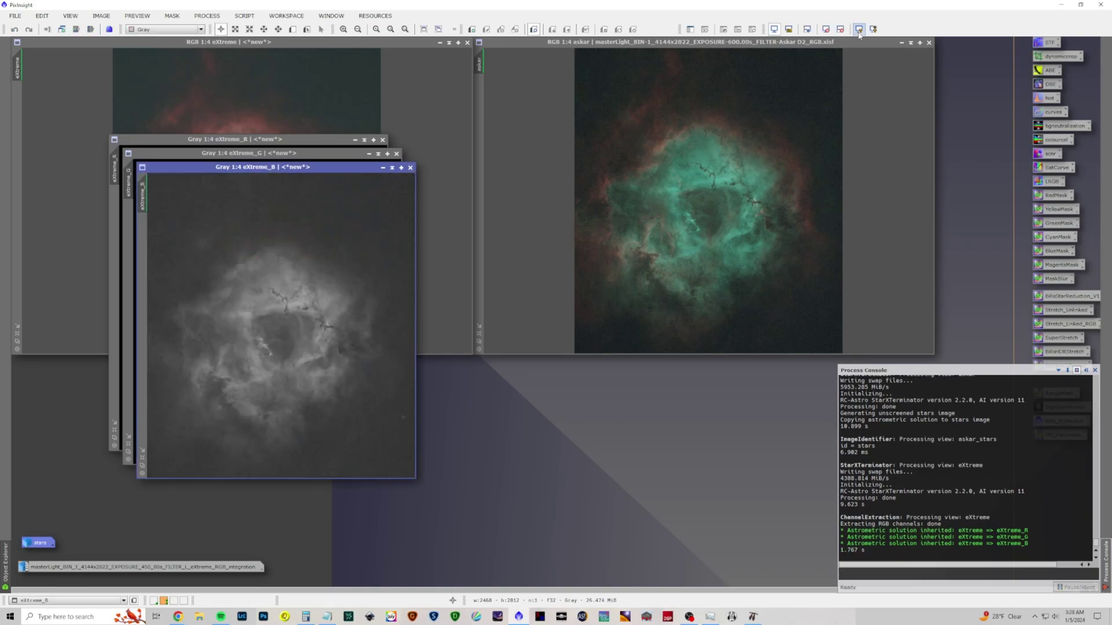
{"action": "scroll", "coordinate": [338, 245], "scroll_direction": "up", "scroll_amount": 4}
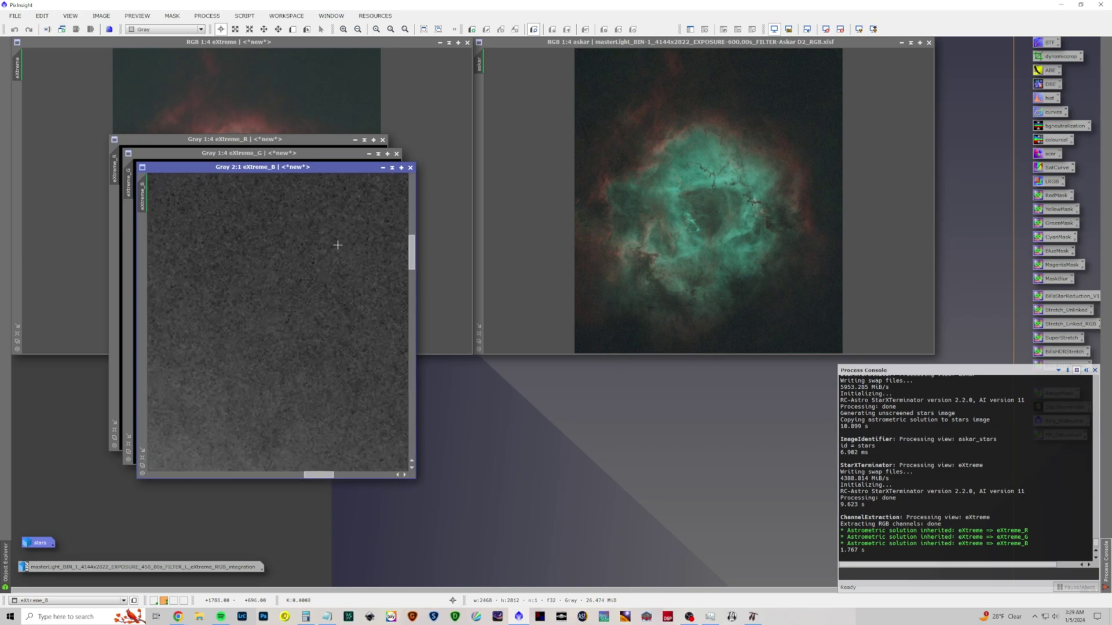
Place the eXtreme green channel beside the blue channel and auto-stretch the green channel's display.
{"action": "scroll", "coordinate": [341, 242], "scroll_direction": "down", "scroll_amount": 3}
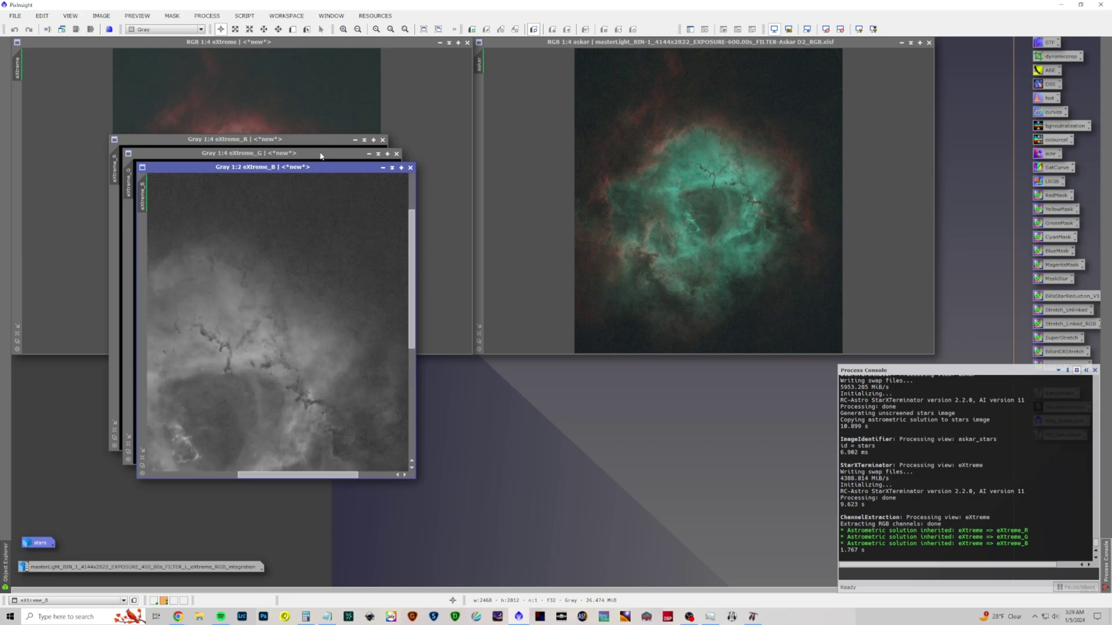
{"action": "left_click_drag", "start_coordinate": [325, 155], "coordinate": [618, 174]}
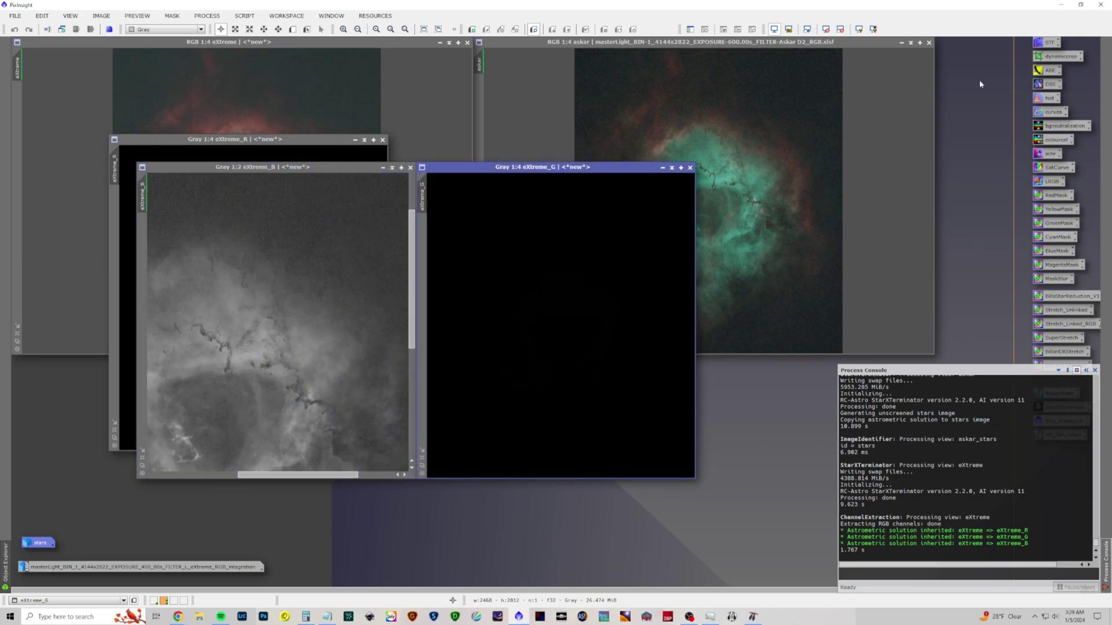
{"action": "left_click", "coordinate": [859, 29]}
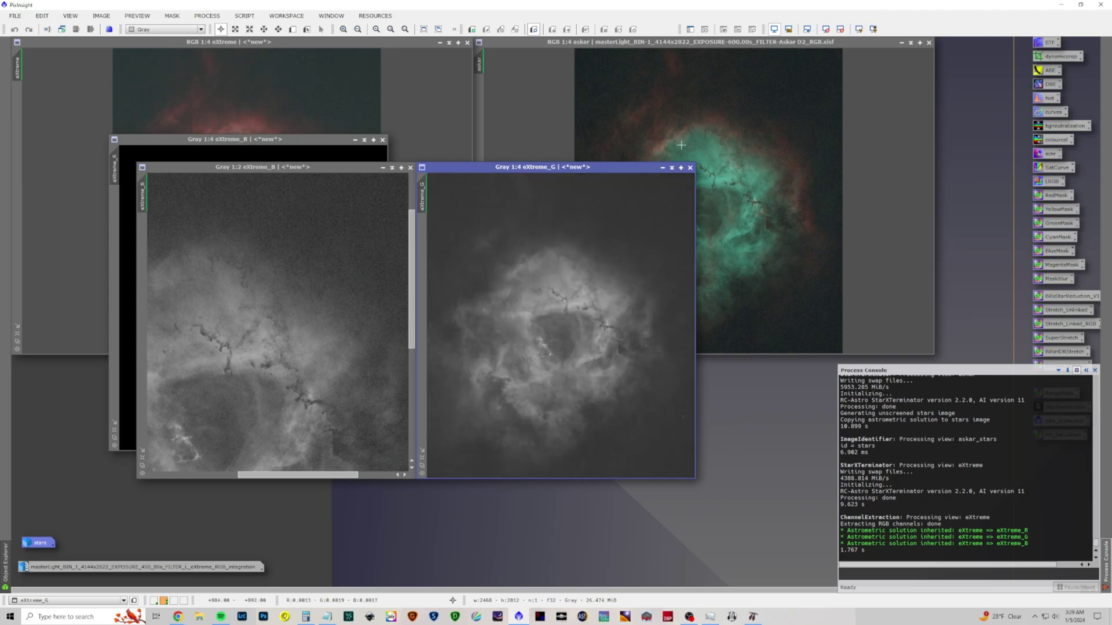
Compare the detail and noise of the eXtreme blue and green channels, and close the blue channel.
{"action": "left_click", "coordinate": [303, 308]}
{"action": "scroll", "coordinate": [304, 308], "scroll_direction": "down", "scroll_amount": 2}
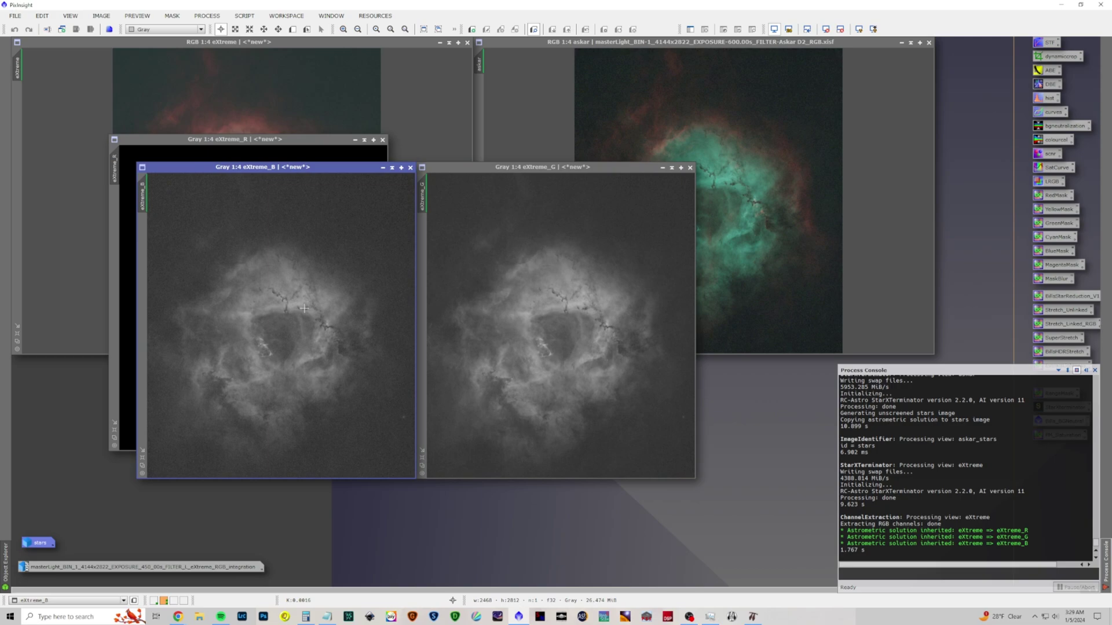
{"action": "left_click", "coordinate": [576, 284]}
{"action": "scroll", "coordinate": [575, 283], "scroll_direction": "up", "scroll_amount": 3}
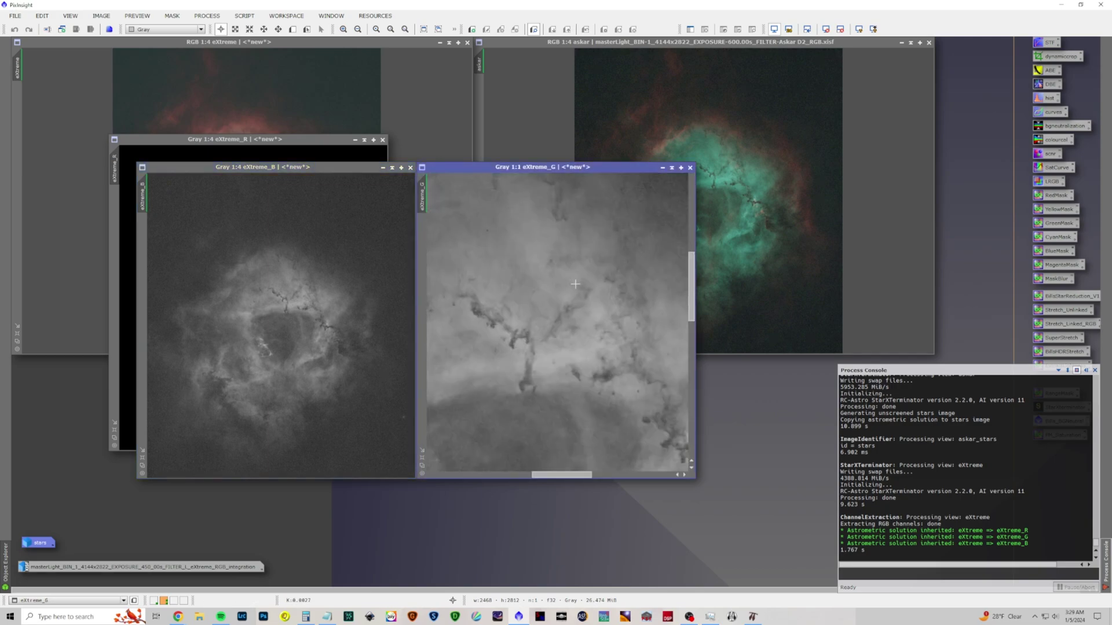
{"action": "scroll", "coordinate": [575, 283], "scroll_direction": "down", "scroll_amount": 3}
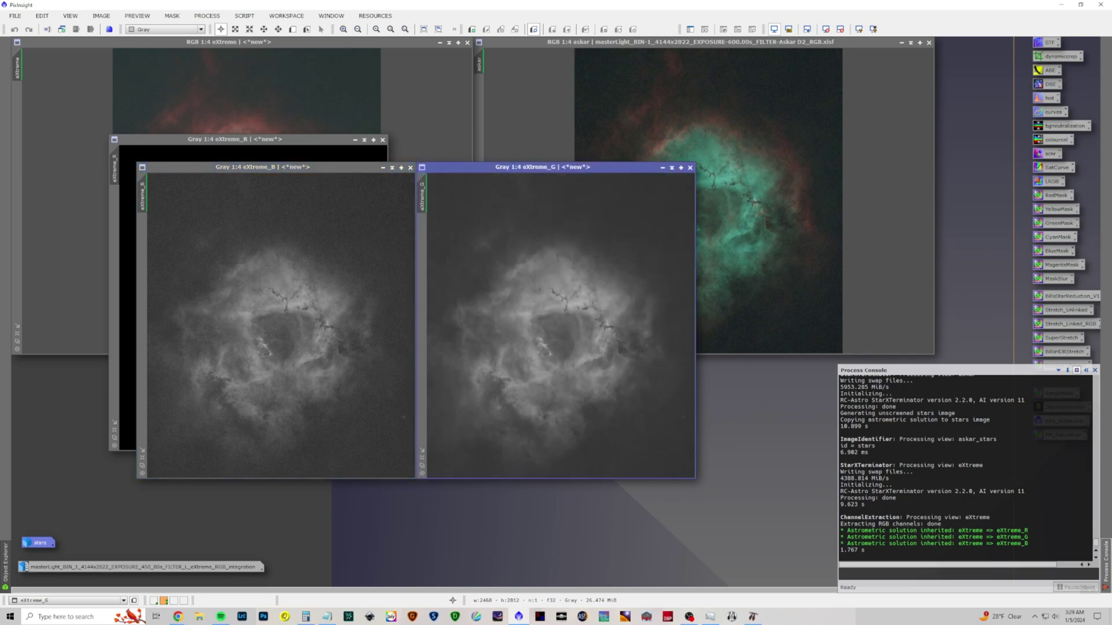
{"action": "left_click", "coordinate": [411, 167]}
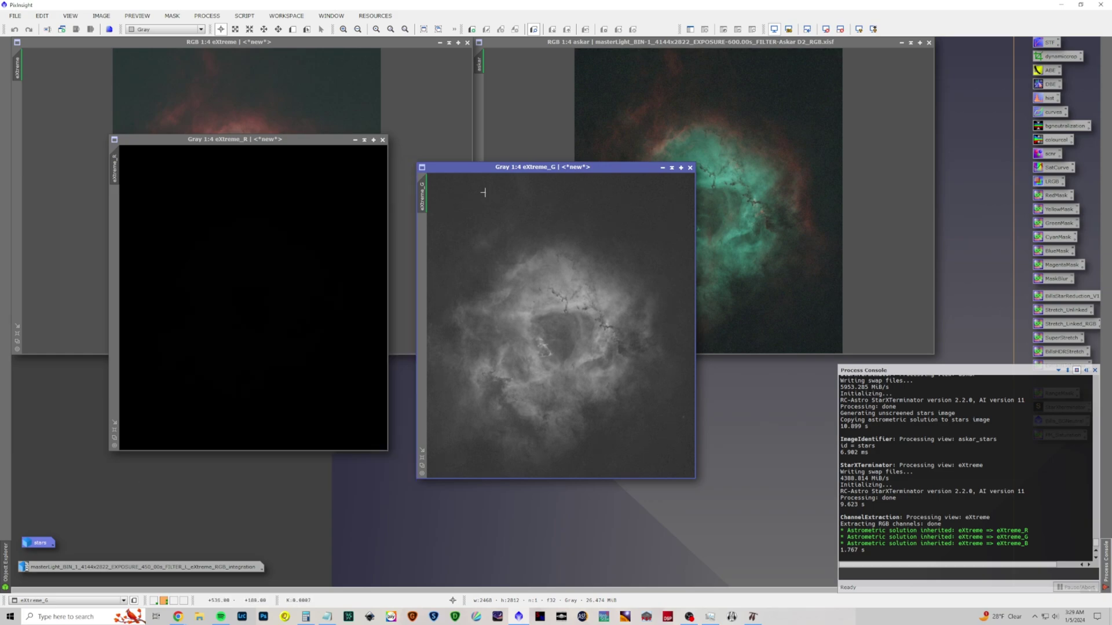
Rename the eXtreme red channel as Ha and the green channel as eXtreme_Oiii.
{"action": "double_click", "coordinate": [115, 176]}
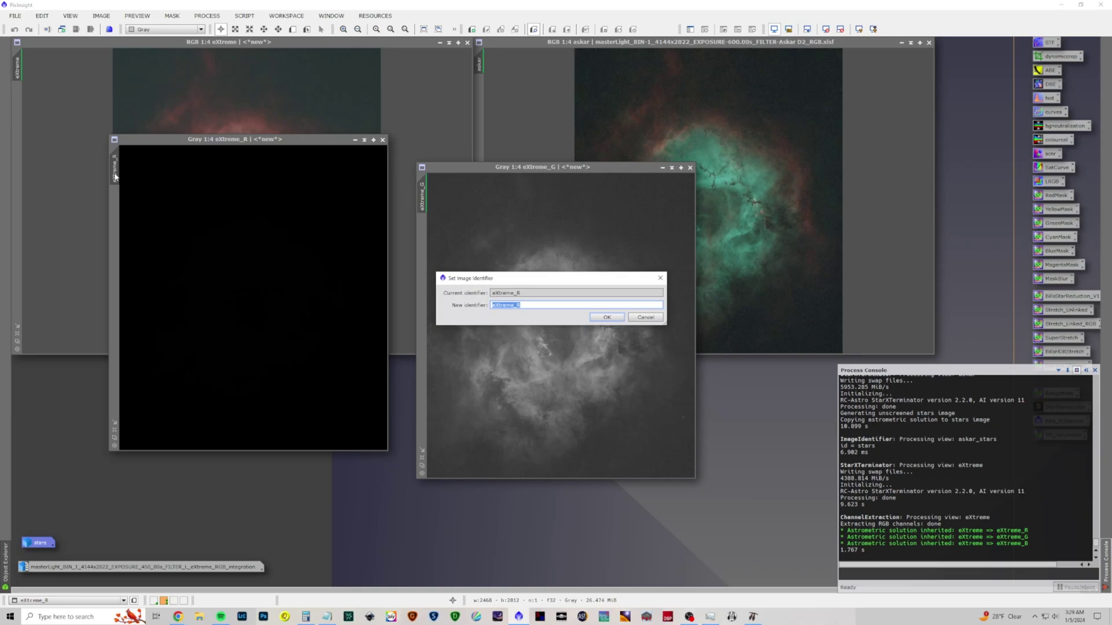
{"action": "type", "text": "Ha"}
{"action": "key", "text": "Return"}
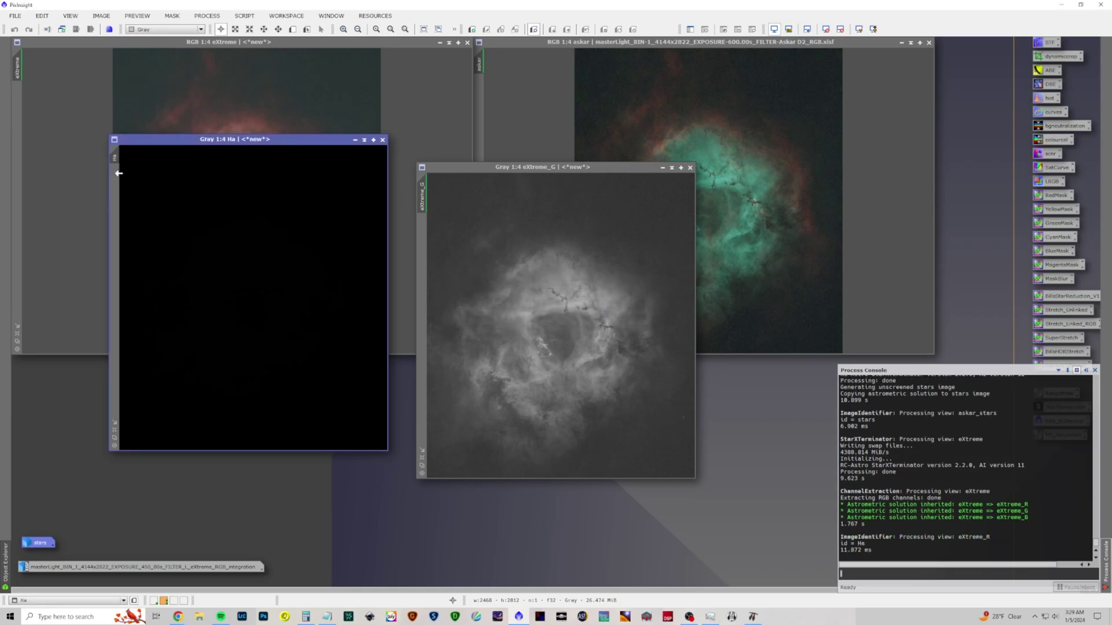
{"action": "double_click", "coordinate": [423, 195]}
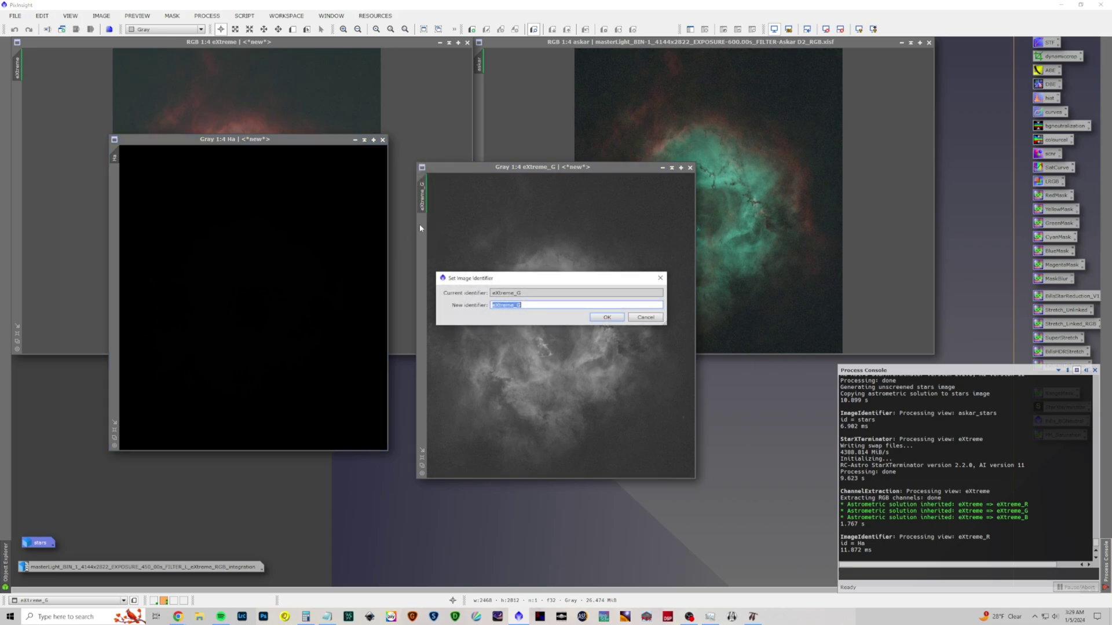
{"action": "left_click", "coordinate": [521, 305]}
{"action": "type", "text": "OIII"}
{"action": "key", "text": "Return"}
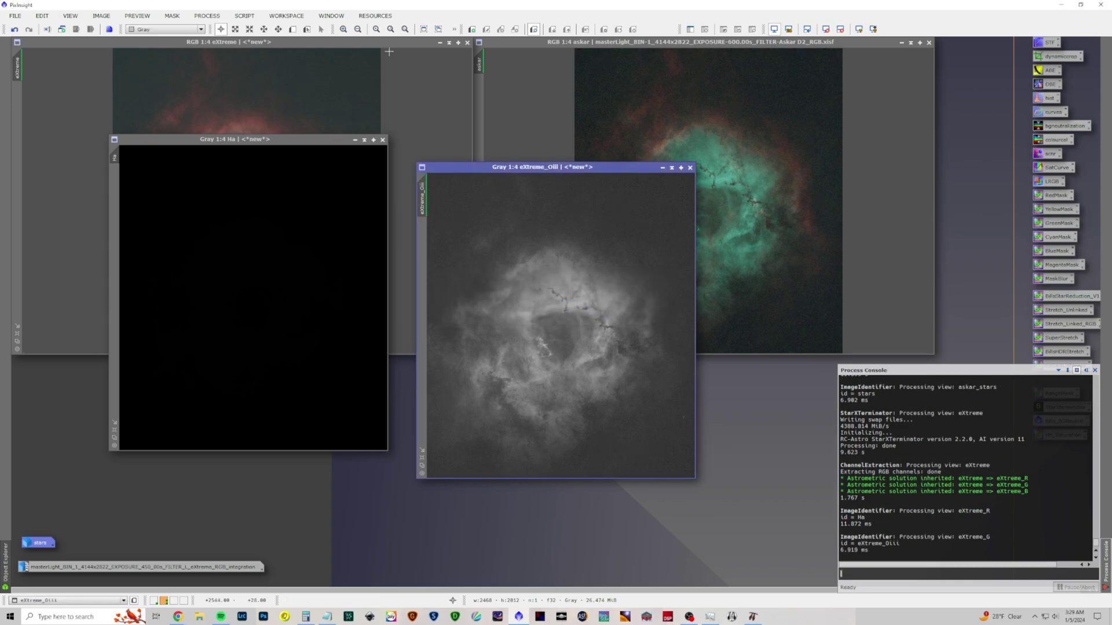
Minimize the starless eXtreme image, park its icon above the minimized L-eXtreme master, and move the askar image into the freed space.
{"action": "left_click", "coordinate": [440, 44]}
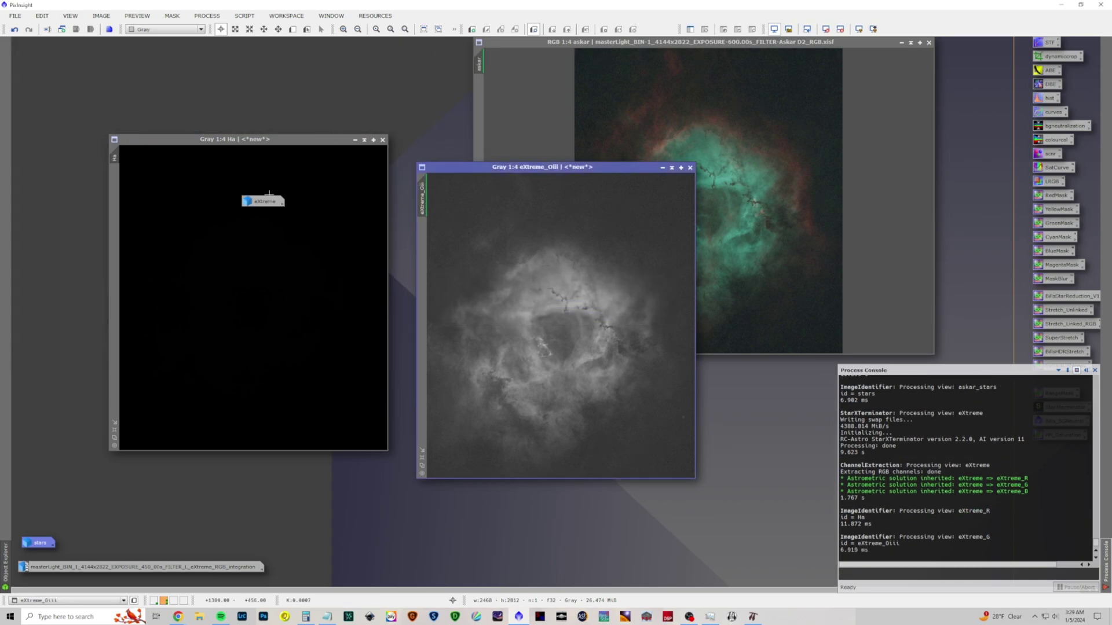
{"action": "left_click_drag", "start_coordinate": [265, 201], "coordinate": [86, 554]}
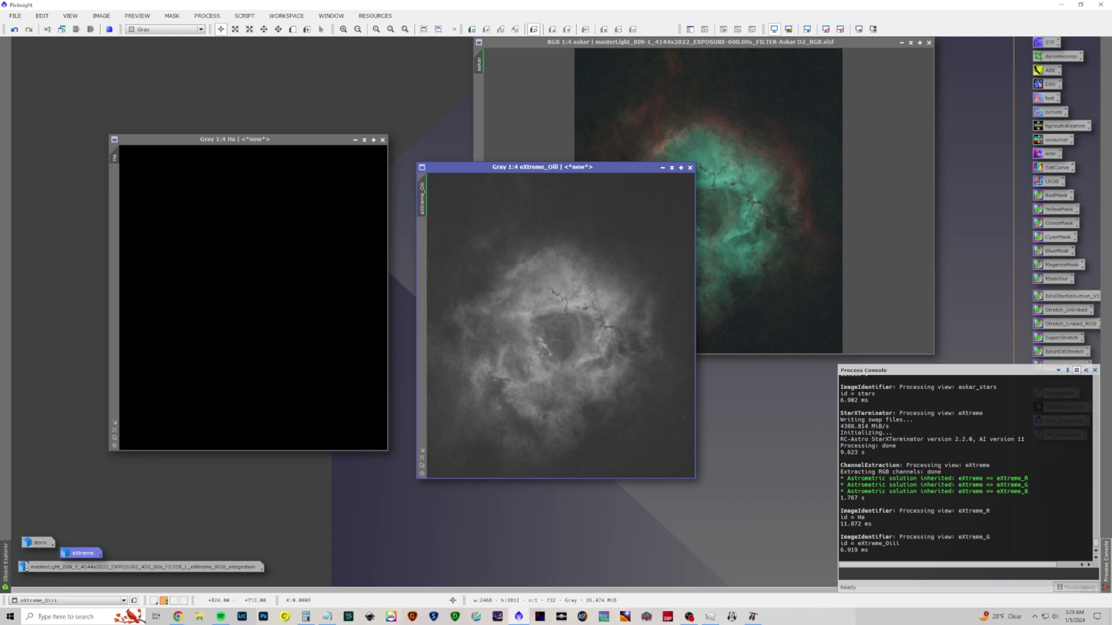
{"action": "left_click", "coordinate": [582, 46]}
{"action": "left_click_drag", "start_coordinate": [582, 47], "coordinate": [124, 49]}
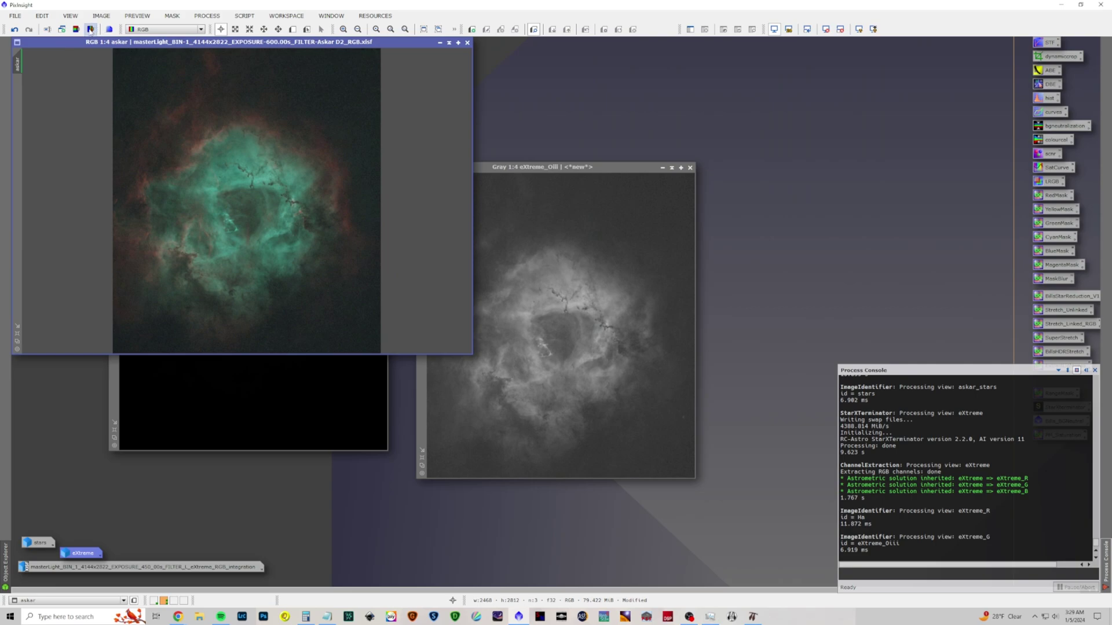
Extract the RGB channels of the starless askar image and close its blue channel.
{"action": "left_click", "coordinate": [90, 30]}
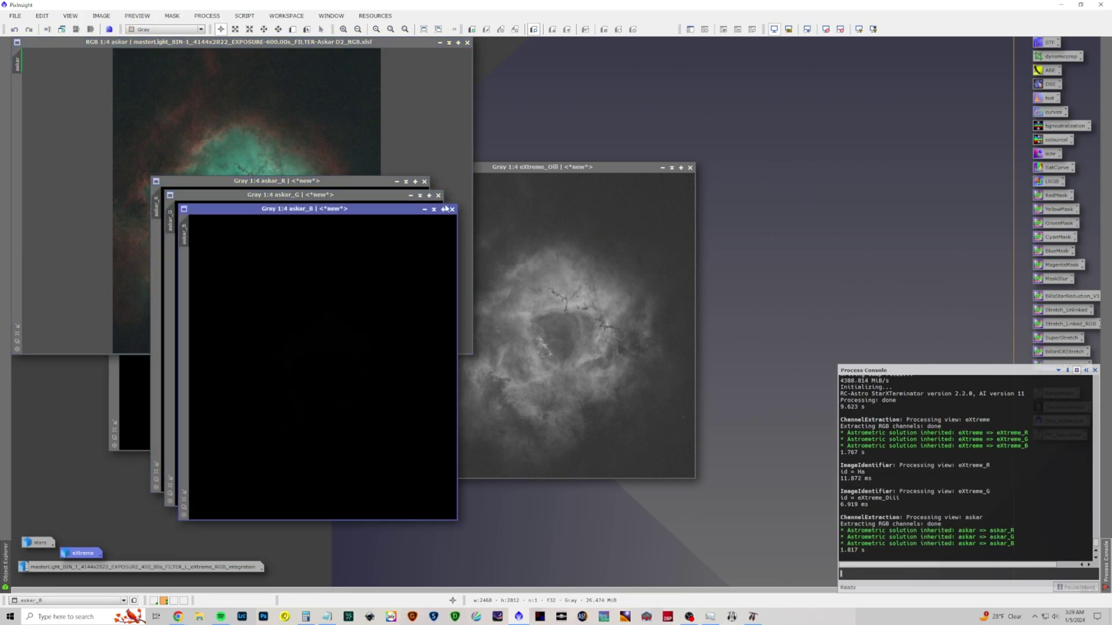
{"action": "left_click", "coordinate": [453, 209]}
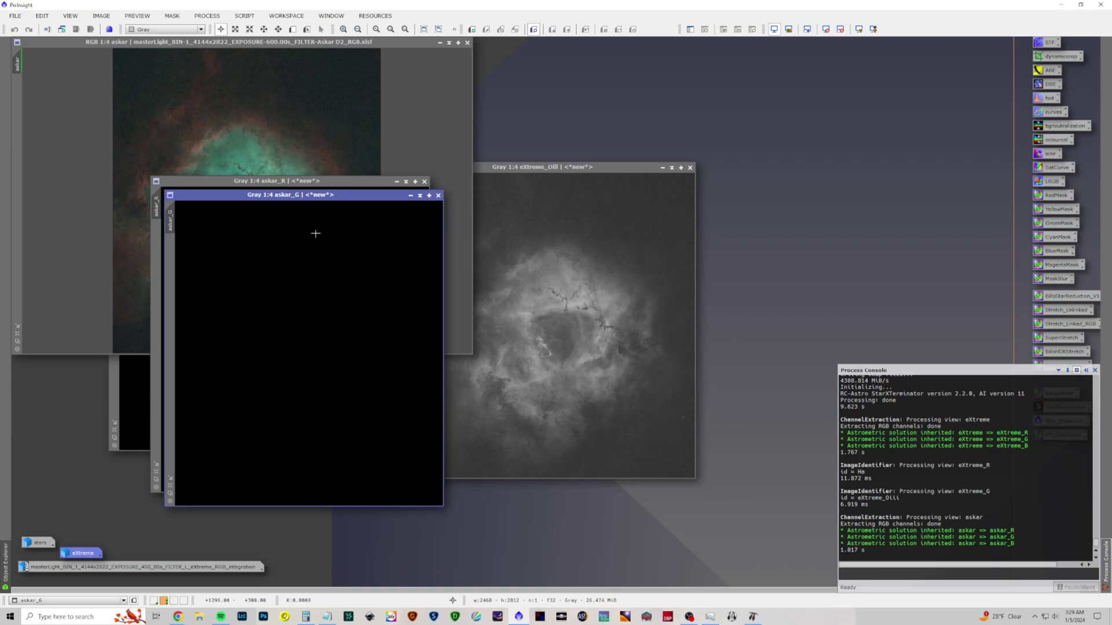
Rename the askar green channel as askar_Oiii.
{"action": "double_click", "coordinate": [170, 224]}
{"action": "left_click_drag", "start_coordinate": [520, 304], "coordinate": [510, 304]}
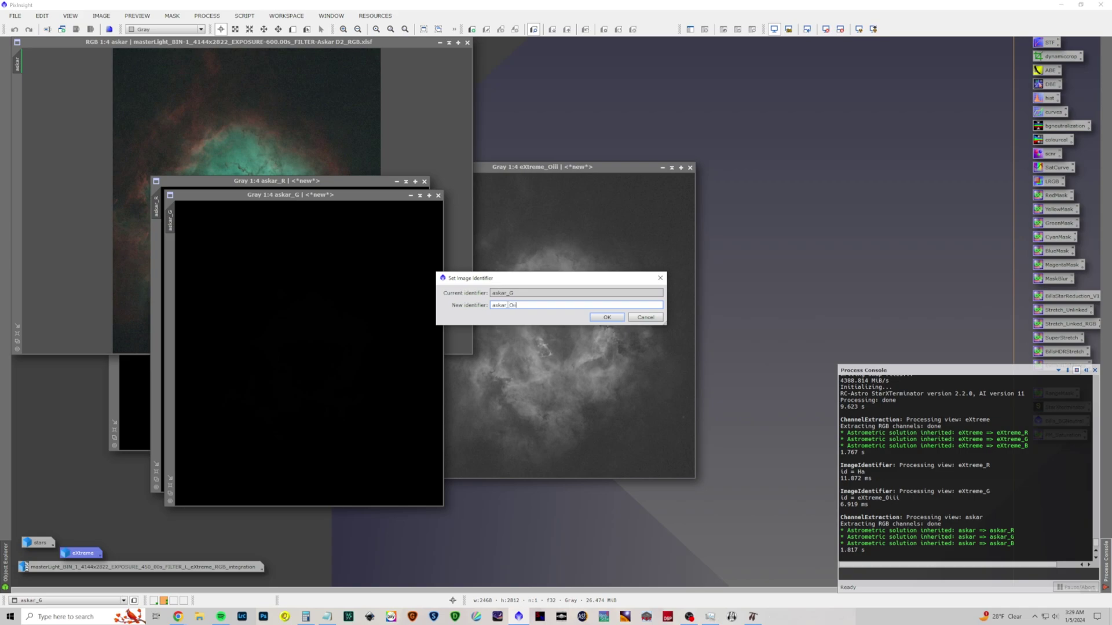
{"action": "key", "text": "Return"}
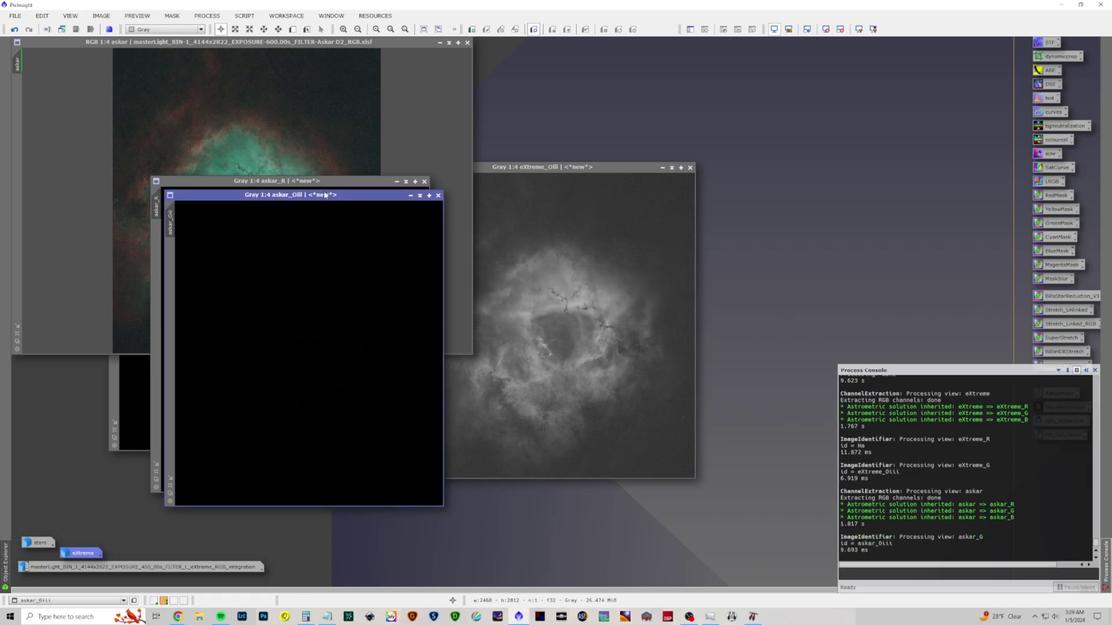
Rename the askar red channel as Sii and auto-stretch its display.
{"action": "left_click", "coordinate": [327, 183]}
{"action": "double_click", "coordinate": [327, 182]}
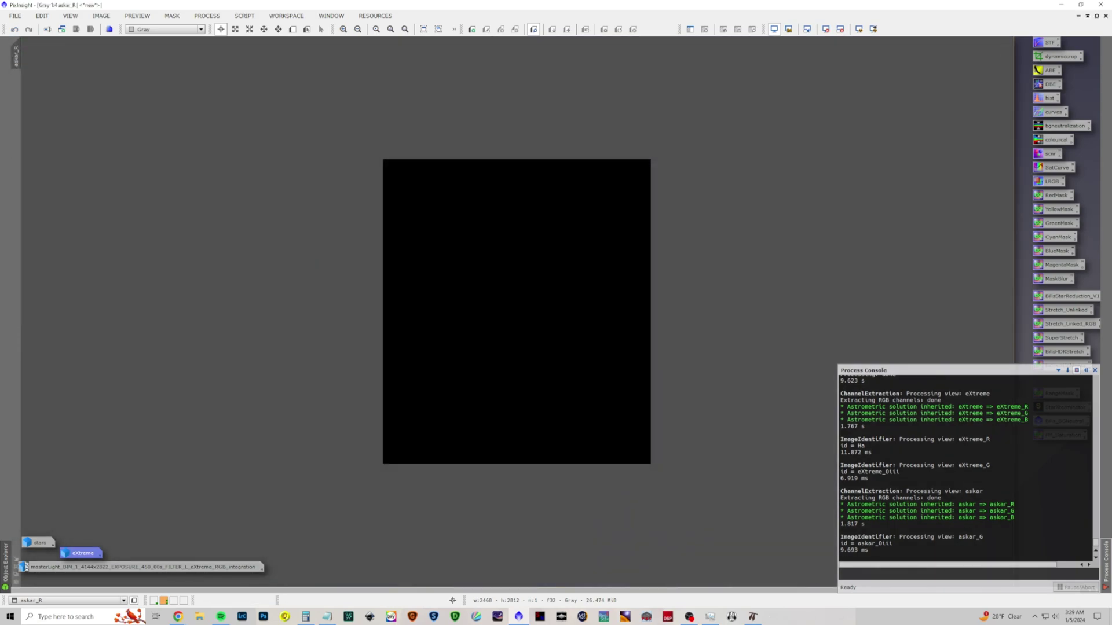
{"action": "left_click", "coordinate": [1096, 17]}
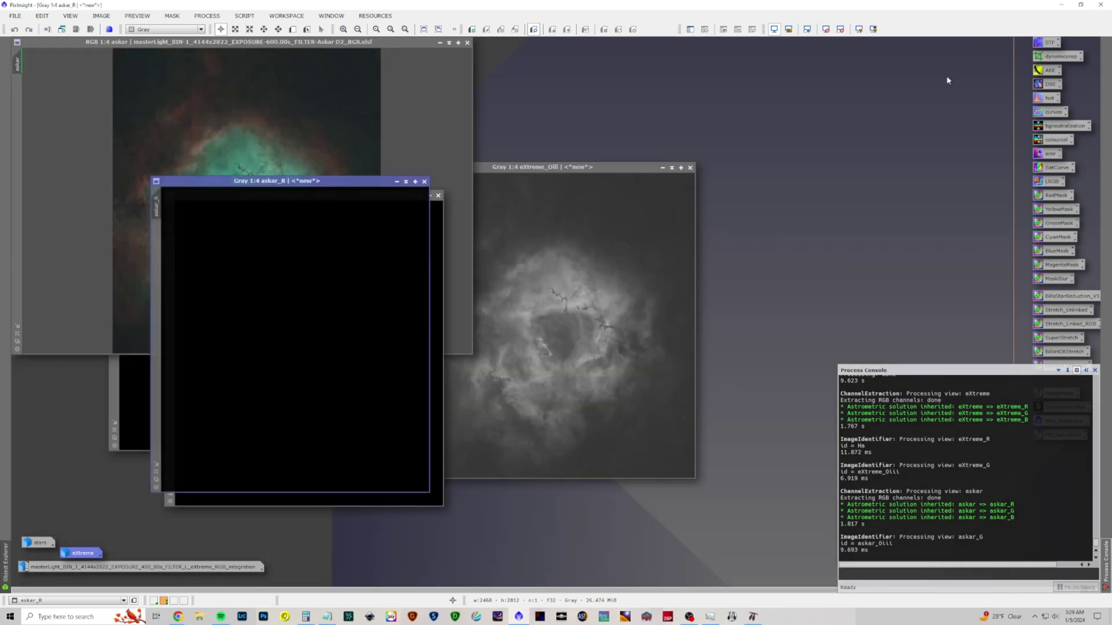
{"action": "double_click", "coordinate": [158, 212]}
{"action": "type", "text": "Sii"}
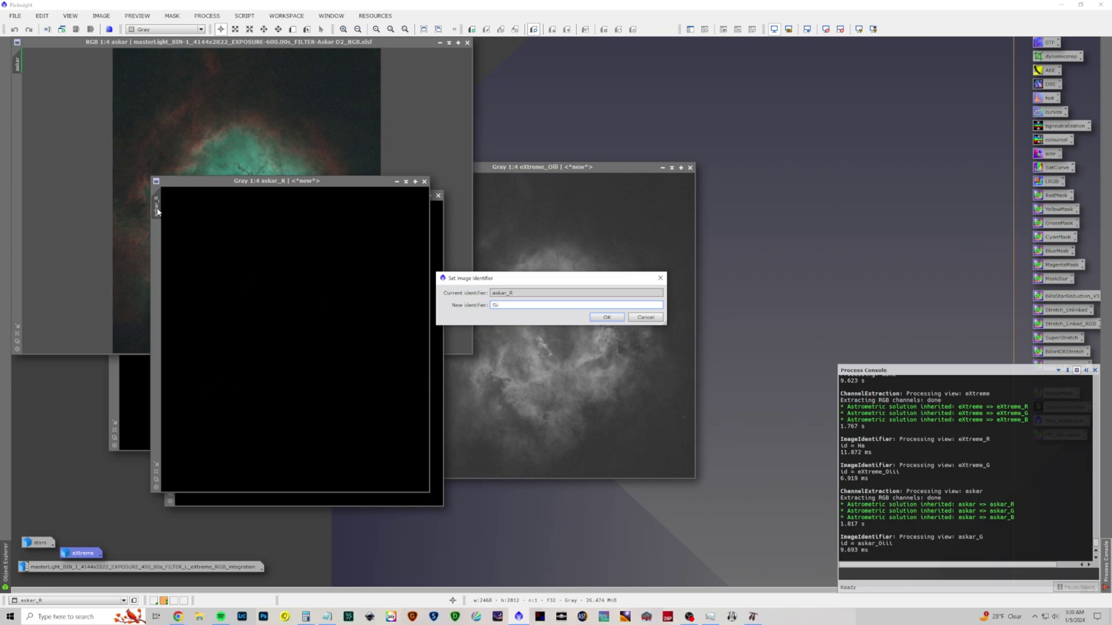
{"action": "key", "text": "Return"}
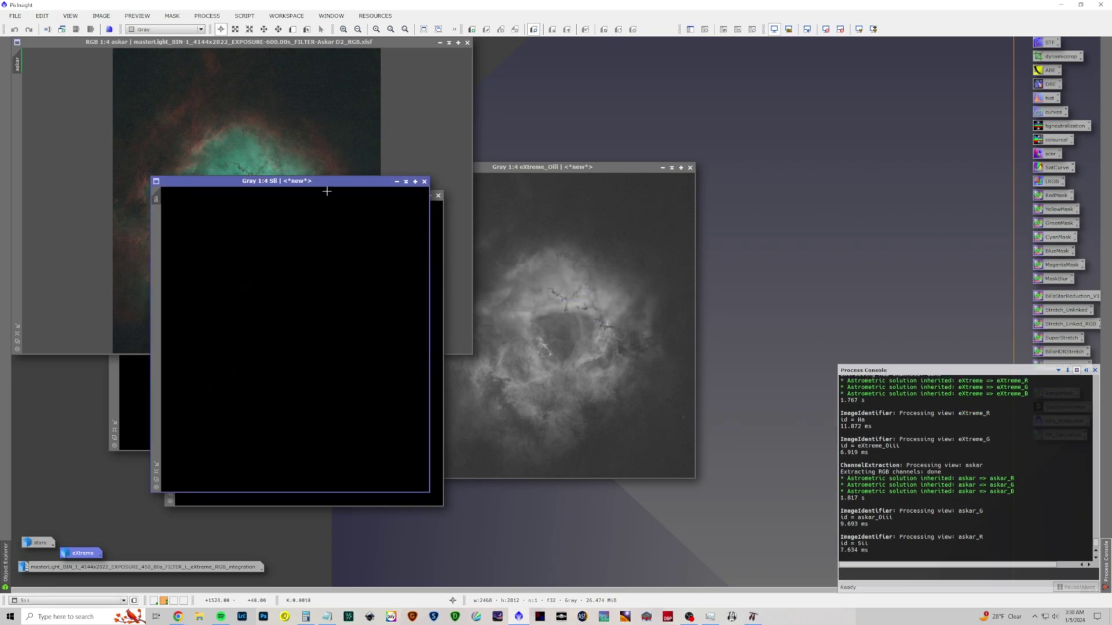
{"action": "left_click", "coordinate": [859, 29]}
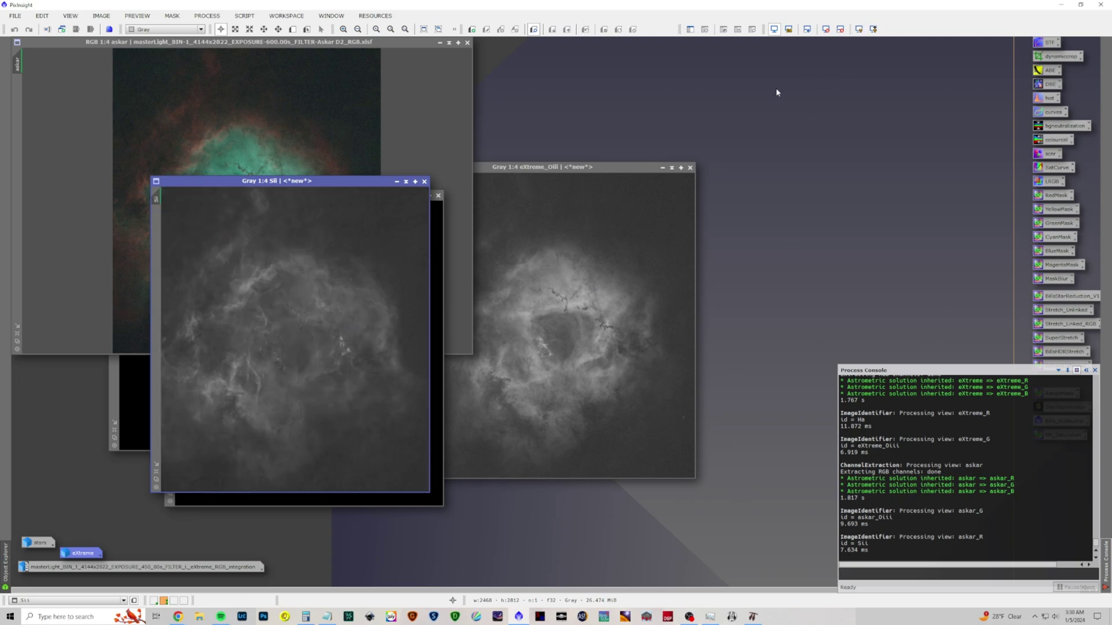
Minimize the starless askar image and stack the Sii window over the Ha window with both title bars accessible.
{"action": "left_click_drag", "start_coordinate": [323, 181], "coordinate": [411, 134]}
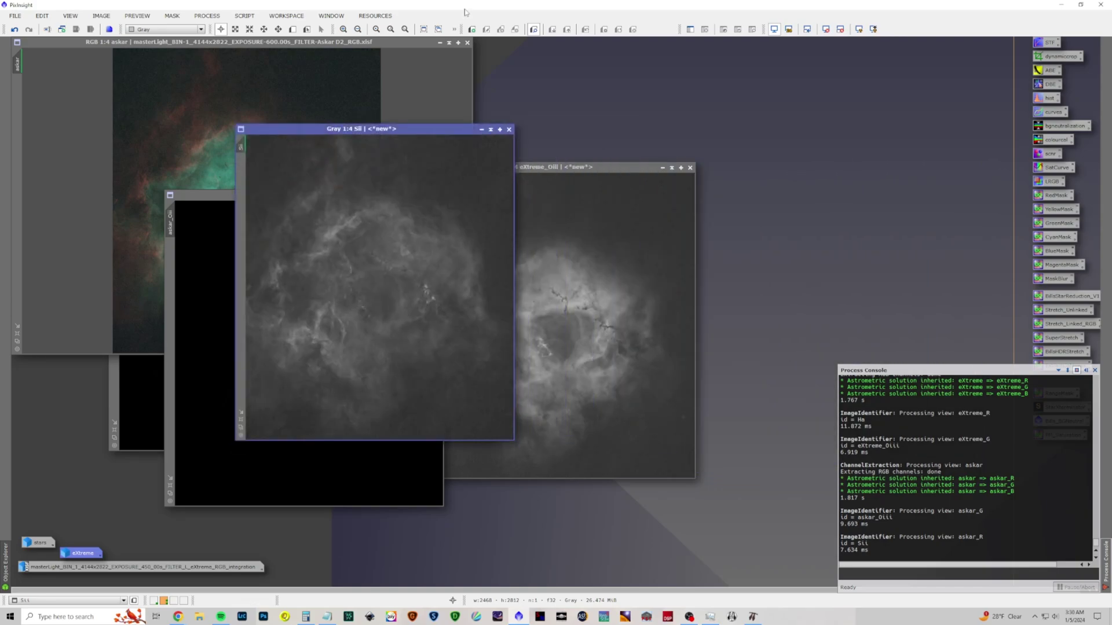
{"action": "left_click", "coordinate": [439, 42]}
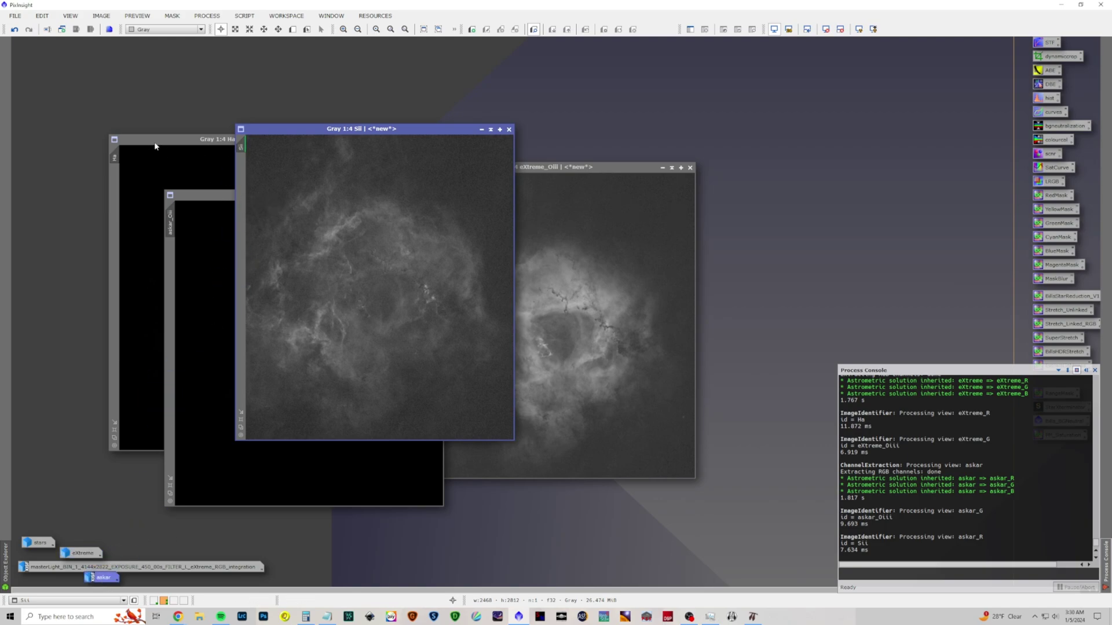
{"action": "left_click_drag", "start_coordinate": [154, 142], "coordinate": [64, 48]}
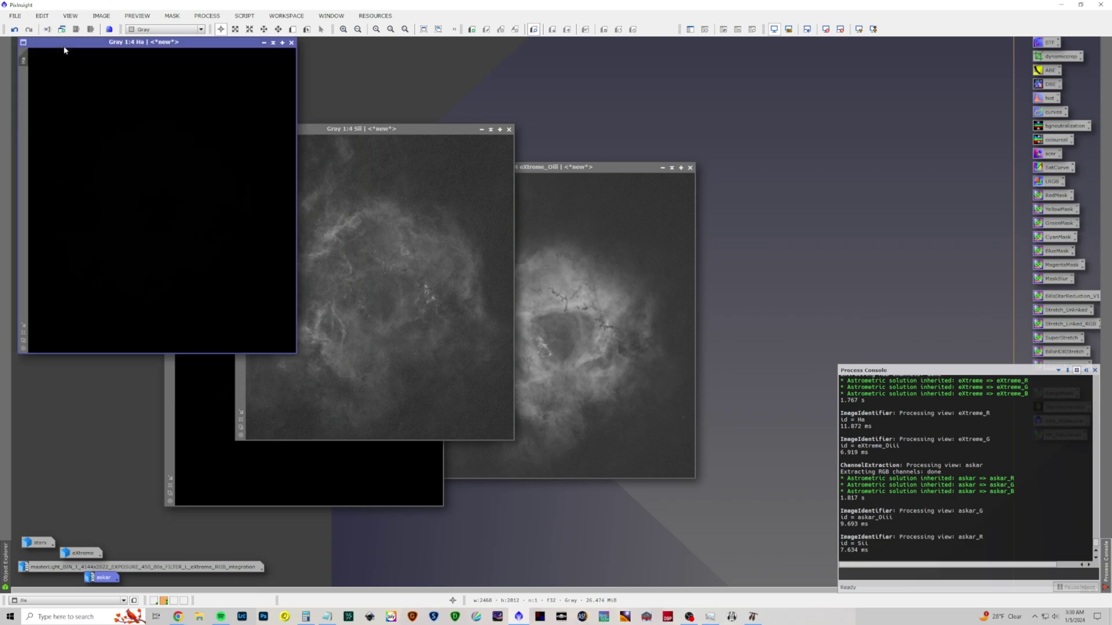
{"action": "left_click_drag", "start_coordinate": [401, 131], "coordinate": [186, 82]}
Auto-stretch the askar_Oiii display and place it beside eXtreme_Oiii to compare their noise and detail at matching zoom levels.
{"action": "left_click_drag", "start_coordinate": [337, 195], "coordinate": [575, 216]}
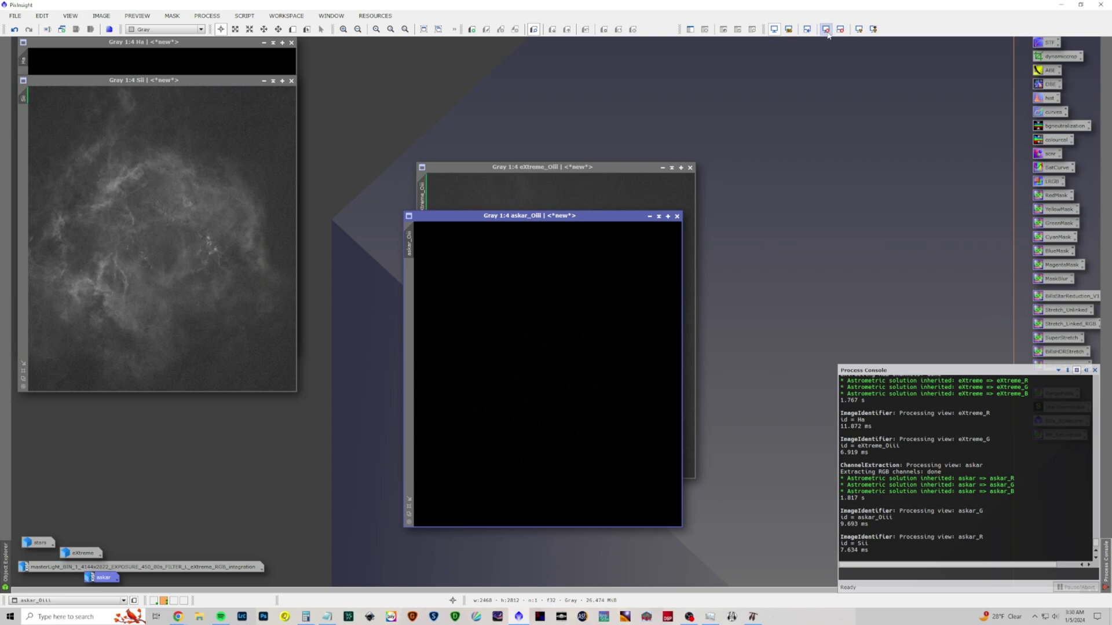
{"action": "left_click", "coordinate": [859, 29]}
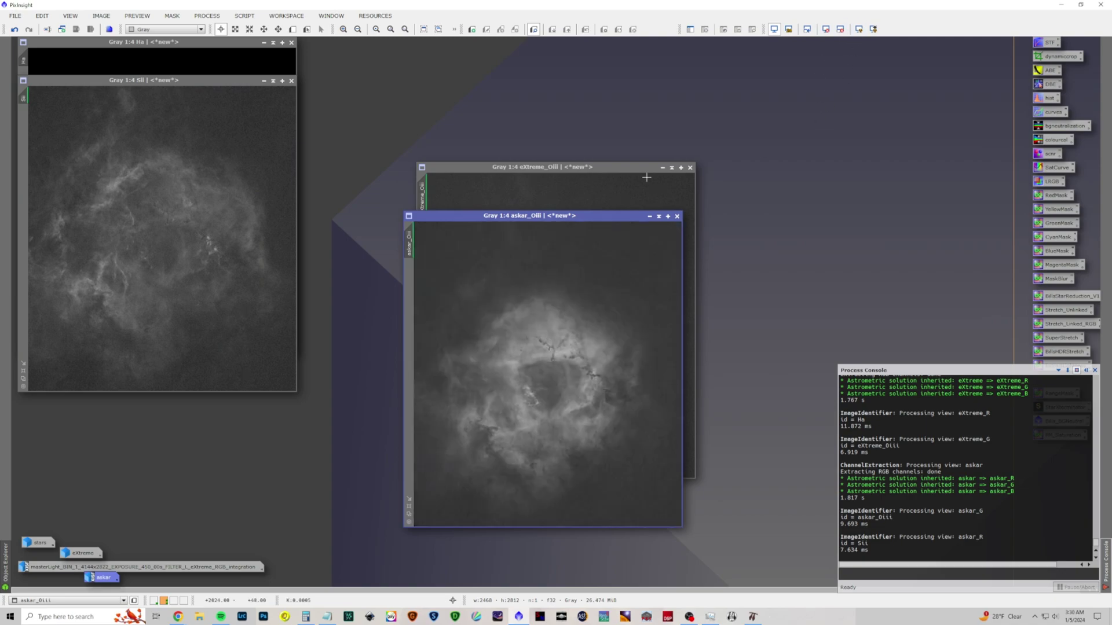
{"action": "left_click_drag", "start_coordinate": [564, 218], "coordinate": [296, 169]}
{"action": "scroll", "coordinate": [337, 216], "scroll_direction": "up", "scroll_amount": 4}
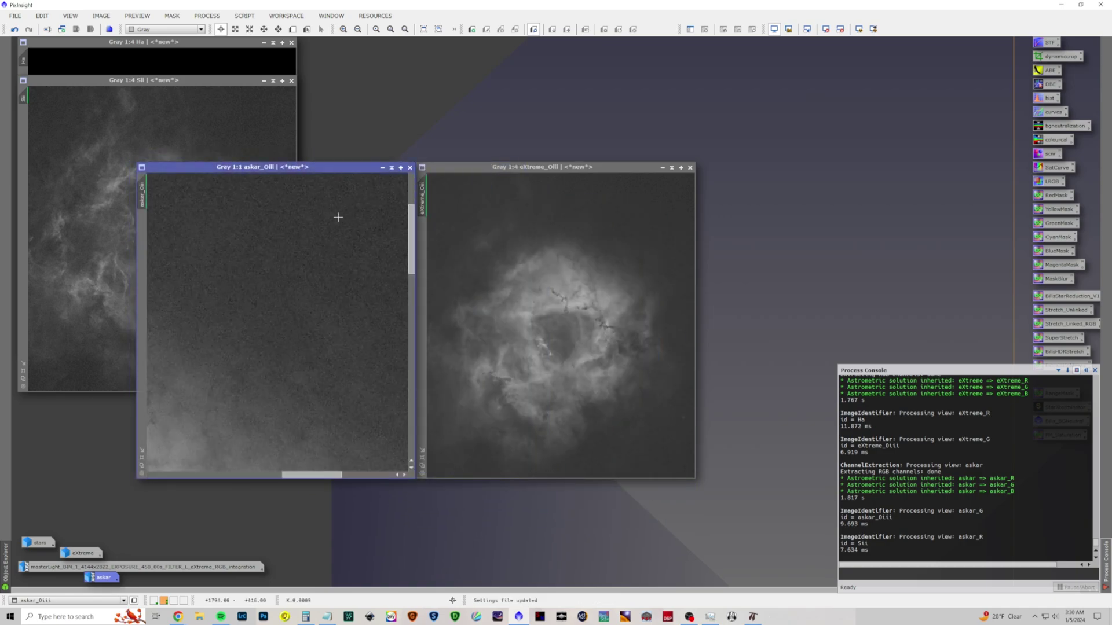
{"action": "scroll", "coordinate": [595, 249], "scroll_direction": "up", "scroll_amount": 4}
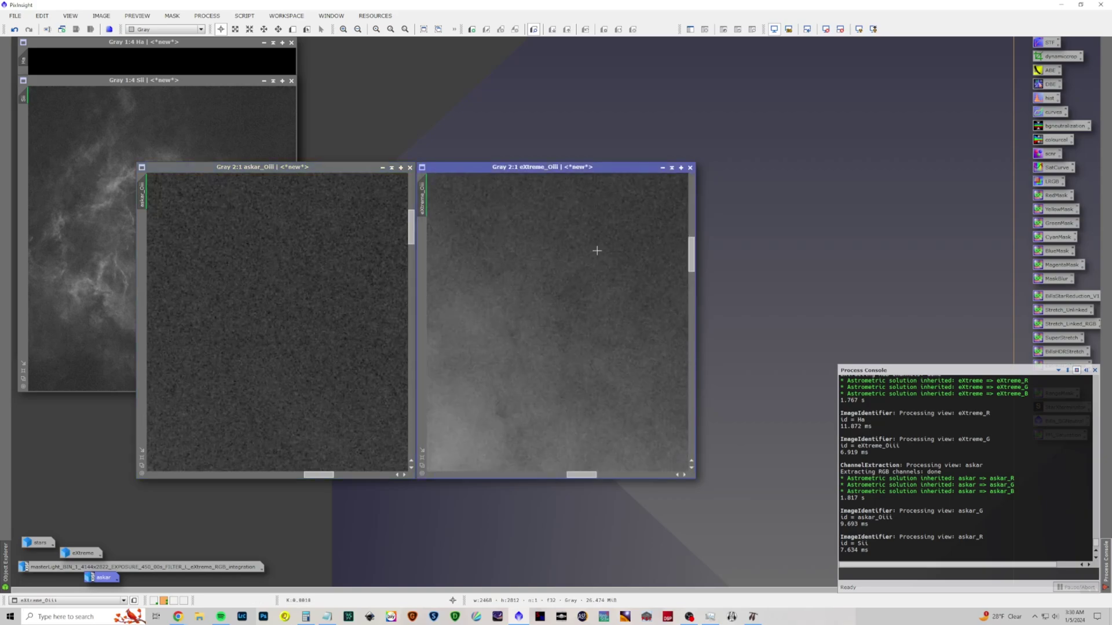
{"action": "scroll", "coordinate": [597, 250], "scroll_direction": "down", "scroll_amount": 3}
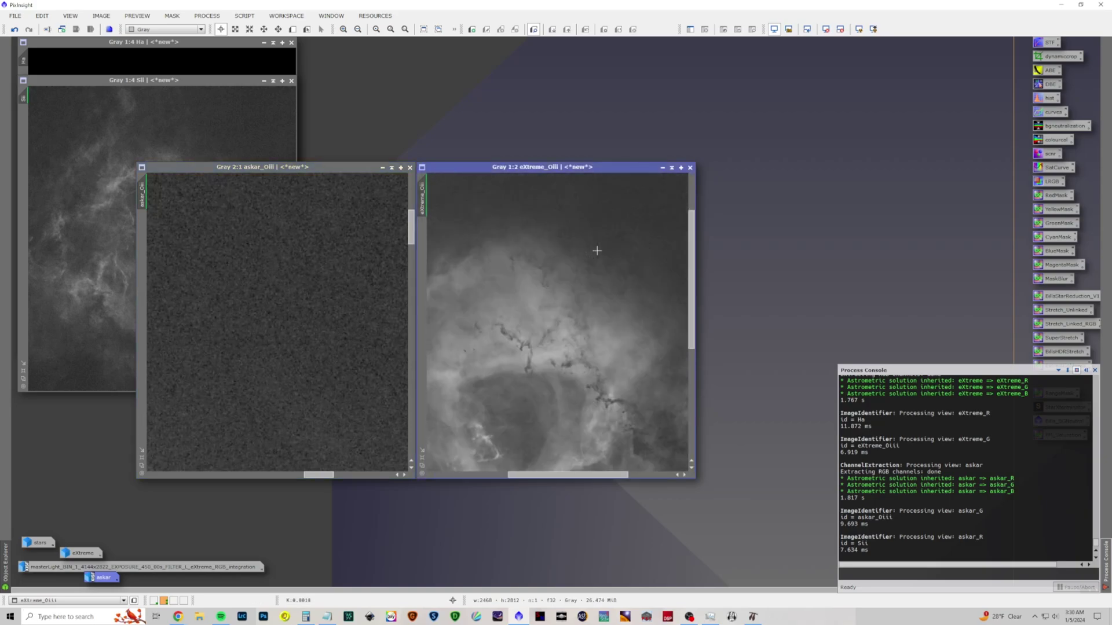
{"action": "scroll", "coordinate": [376, 260], "scroll_direction": "down", "scroll_amount": 4}
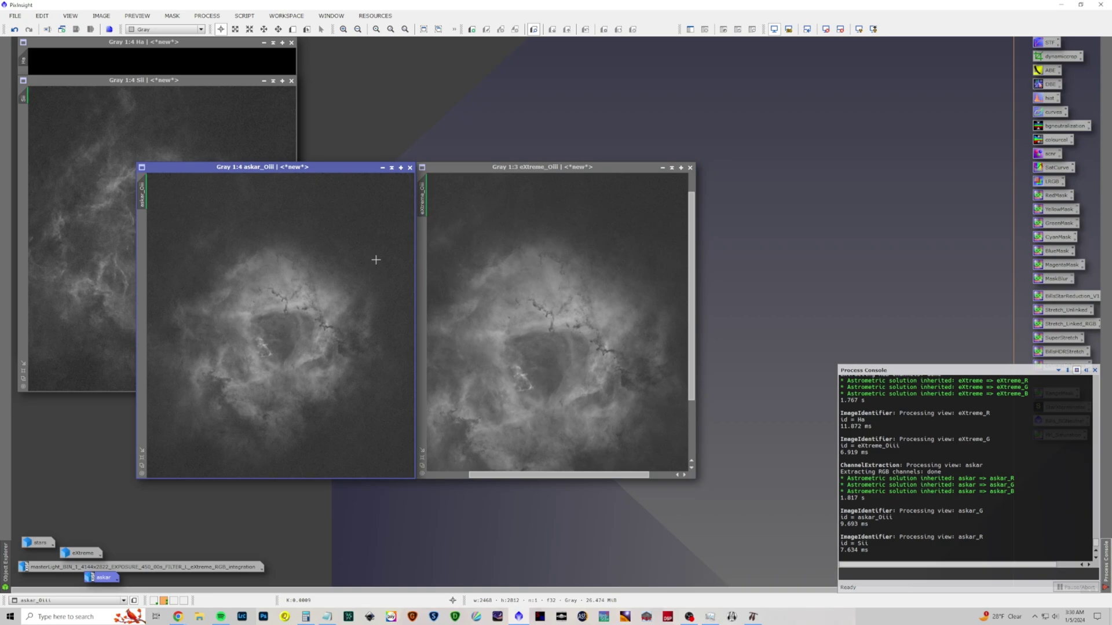
{"action": "scroll", "coordinate": [525, 279], "scroll_direction": "down", "scroll_amount": 1}
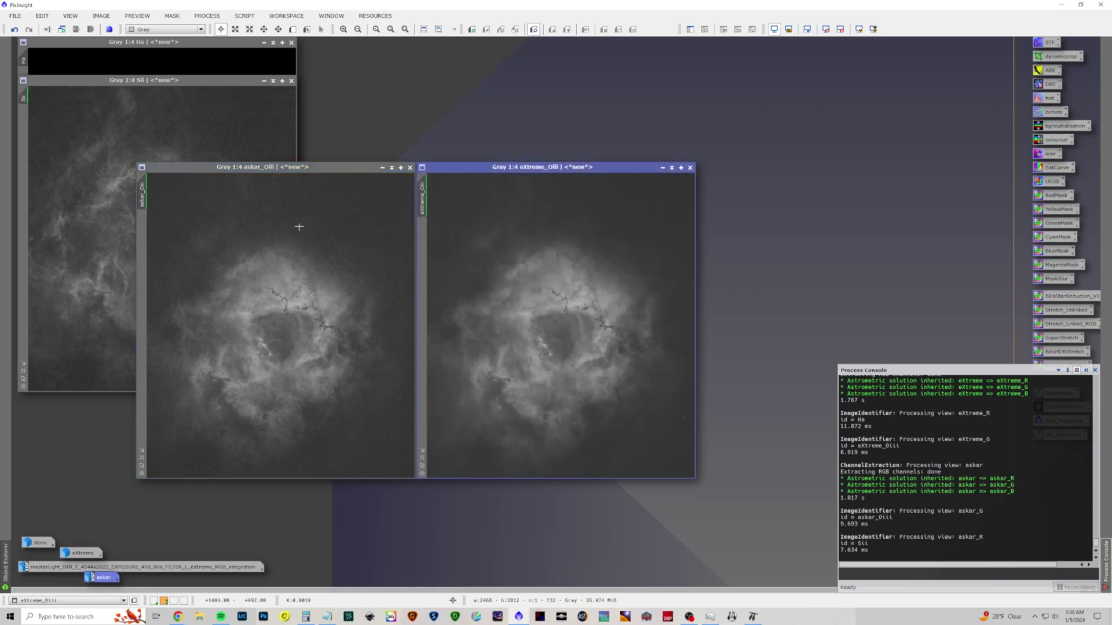
Enter the PixelMath expression askar_Oiii*.5+eXtreme_Oiii*.5 to blend both Oiii channels equally.
{"action": "left_click", "coordinate": [200, 15]}
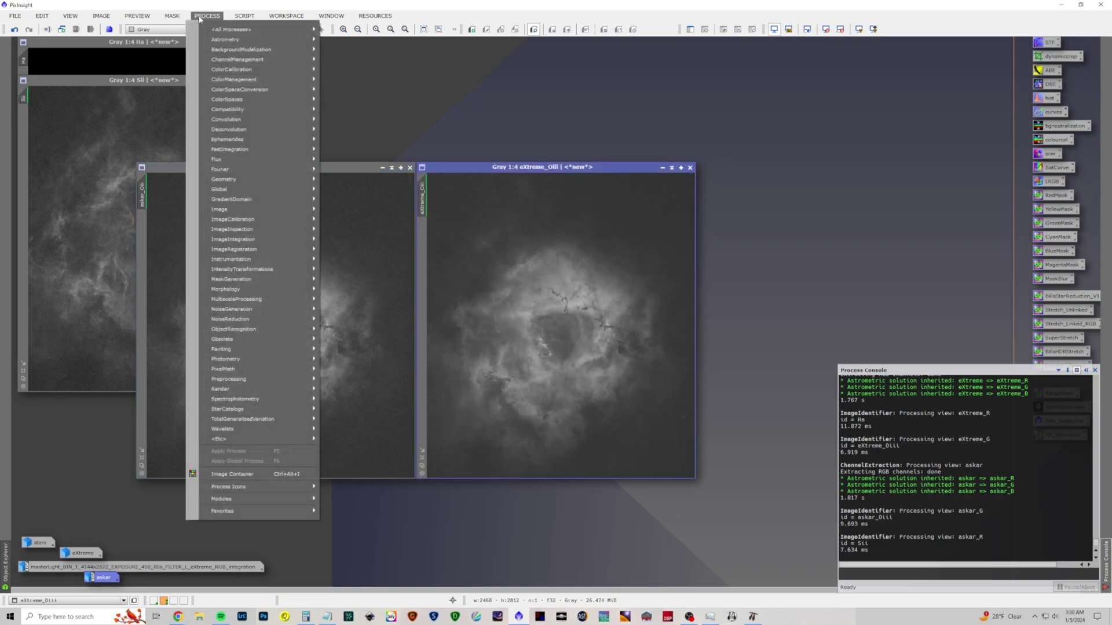
{"action": "mouse_move", "coordinate": [243, 29]}
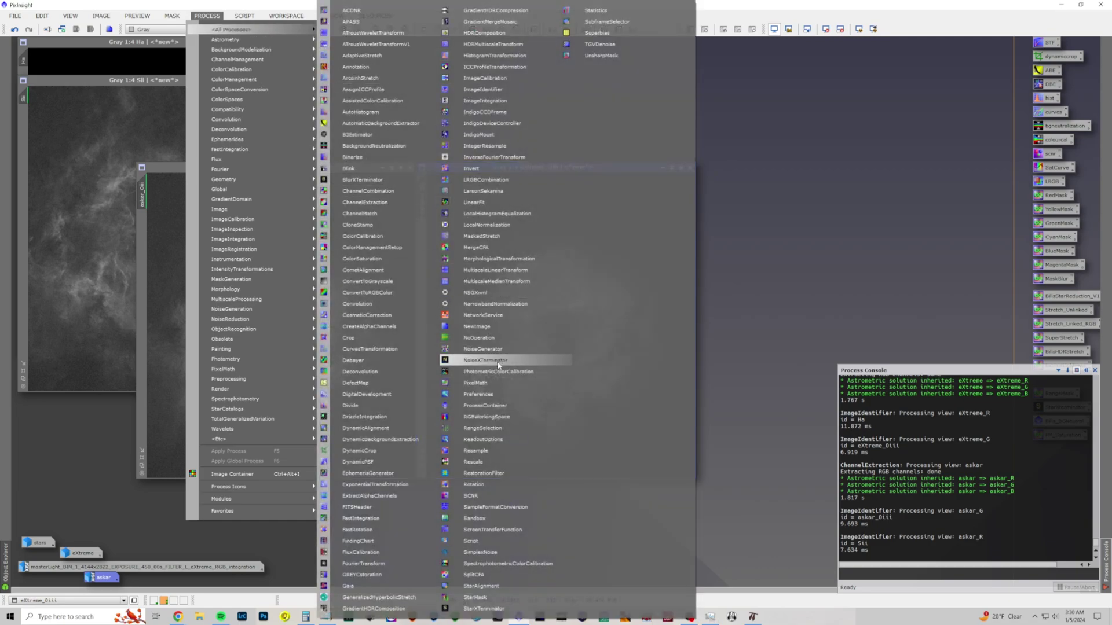
{"action": "left_click", "coordinate": [481, 383]}
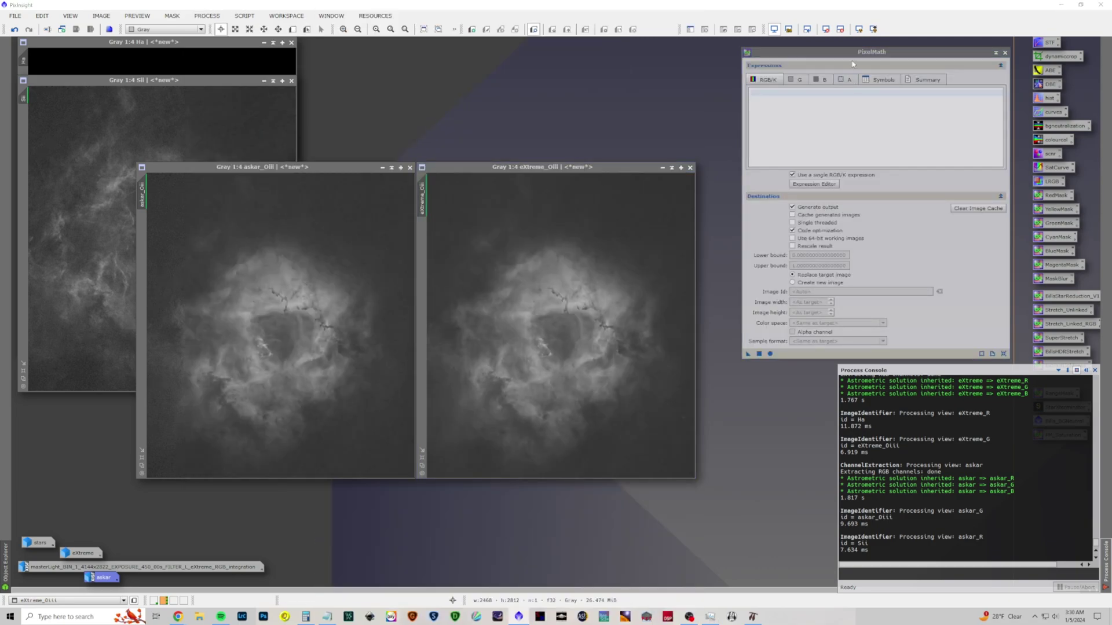
{"action": "left_click_drag", "start_coordinate": [853, 53], "coordinate": [674, 105]}
{"action": "left_click", "coordinate": [582, 143]}
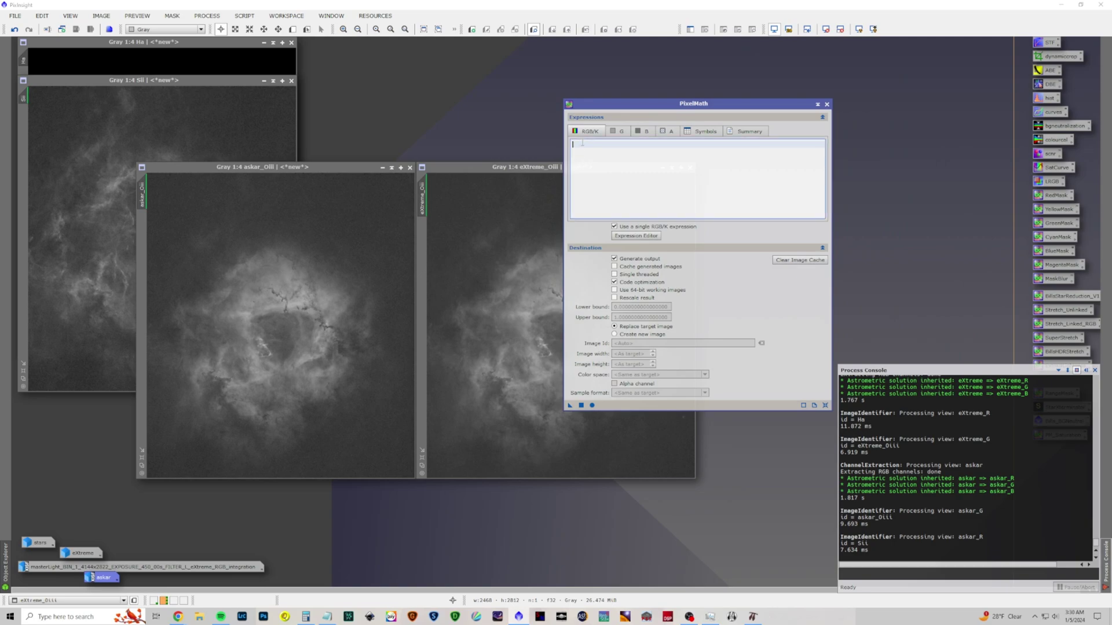
{"action": "type", "text": "askar_Oiii"}
{"action": "type", "text": "*.5+eXtreme"}
{"action": "key", "text": "BackSpace"}
Output the PixelMath blend as a new image with the id Oiii and auto-stretch its display.
{"action": "left_click", "coordinate": [637, 335]}
{"action": "left_click", "coordinate": [636, 344]}
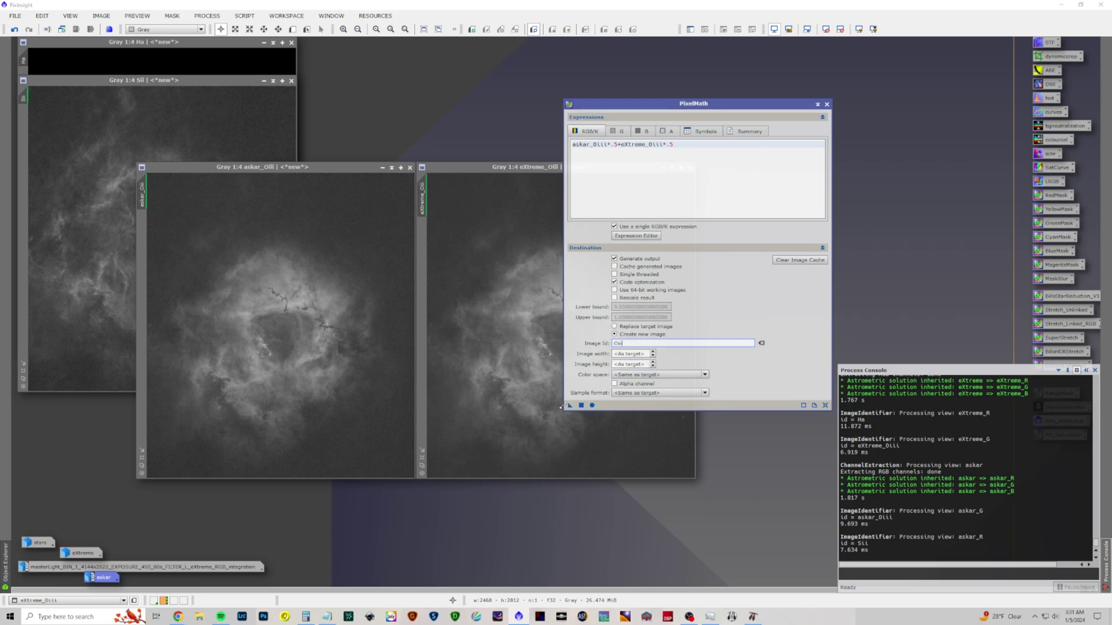
{"action": "left_click_drag", "start_coordinate": [566, 407], "coordinate": [311, 367]}
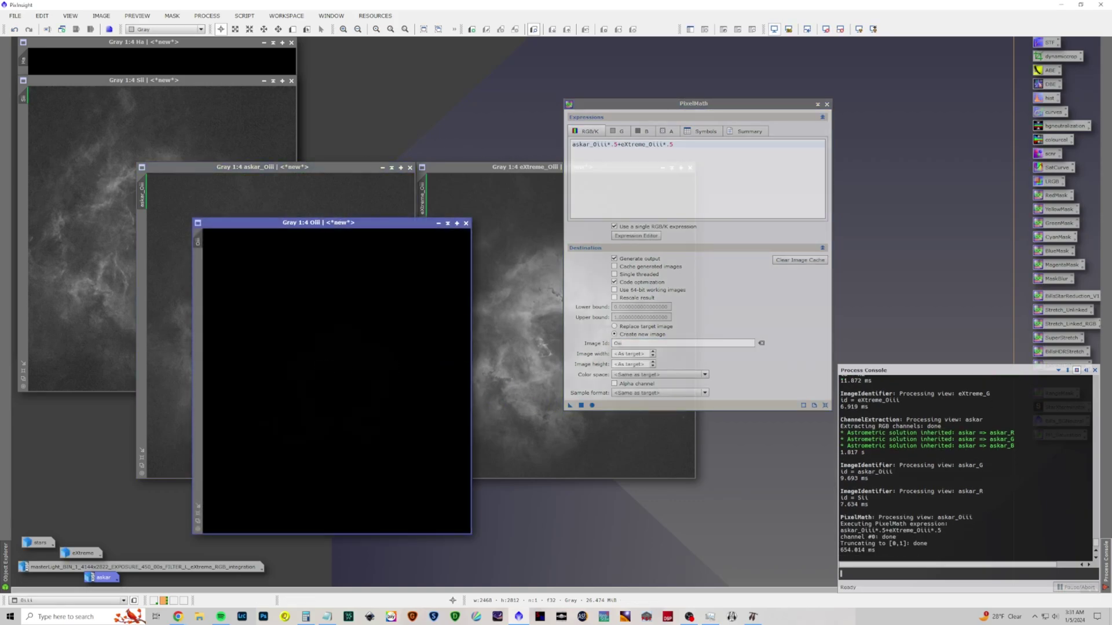
{"action": "left_click", "coordinate": [858, 29]}
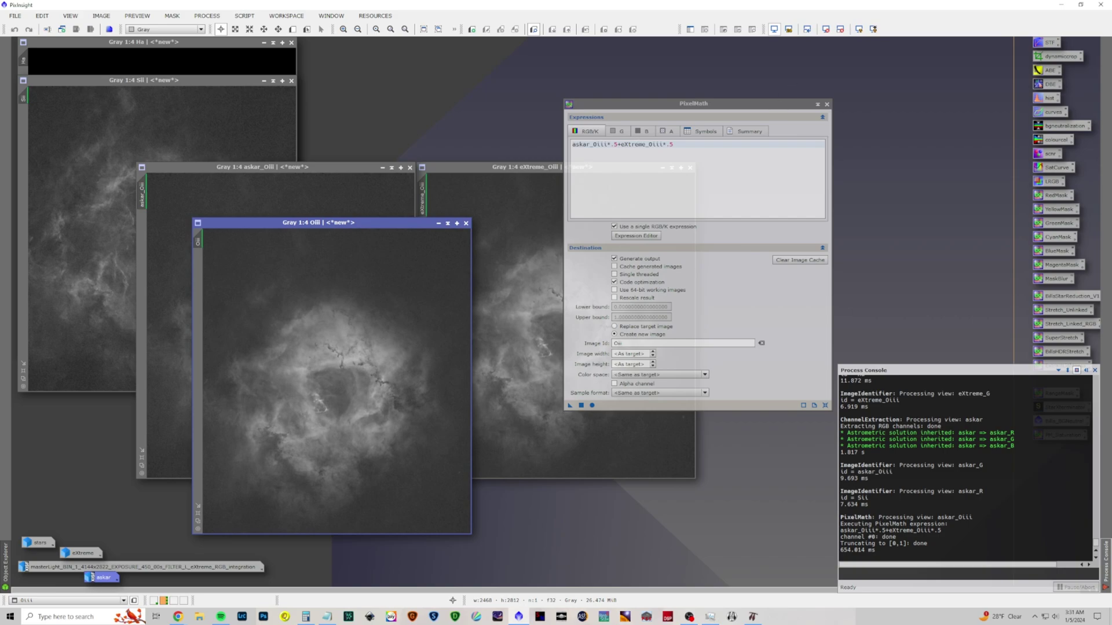
Close PixelMath, minimize askar_Oiii and eXtreme_Oiii, and park their icons beside the other minimized images.
{"action": "left_click", "coordinate": [383, 168]}
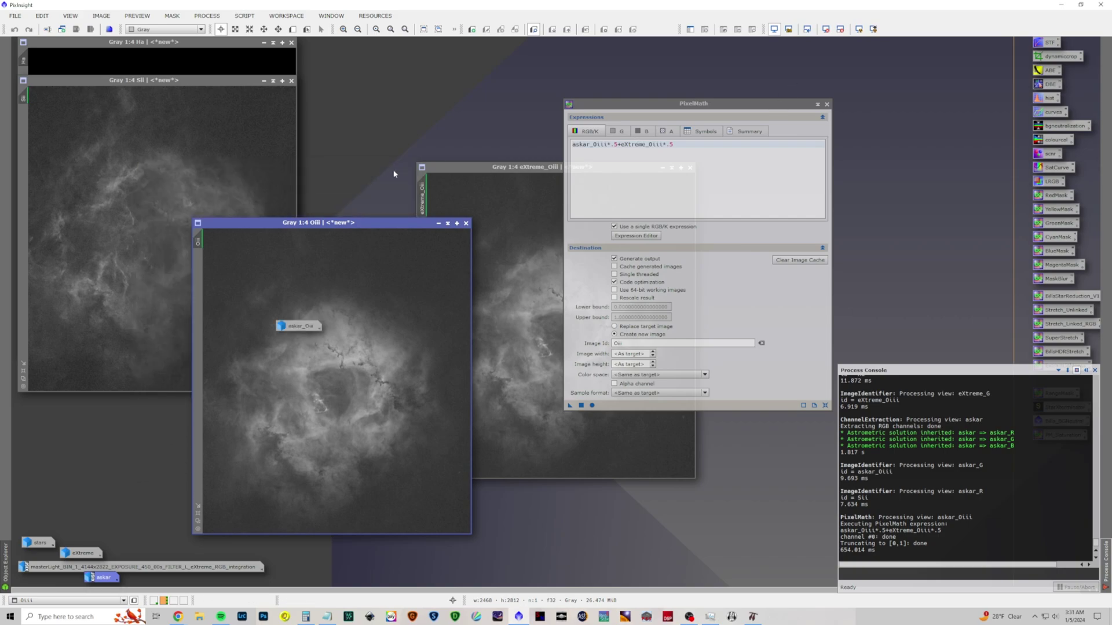
{"action": "left_click", "coordinate": [558, 170]}
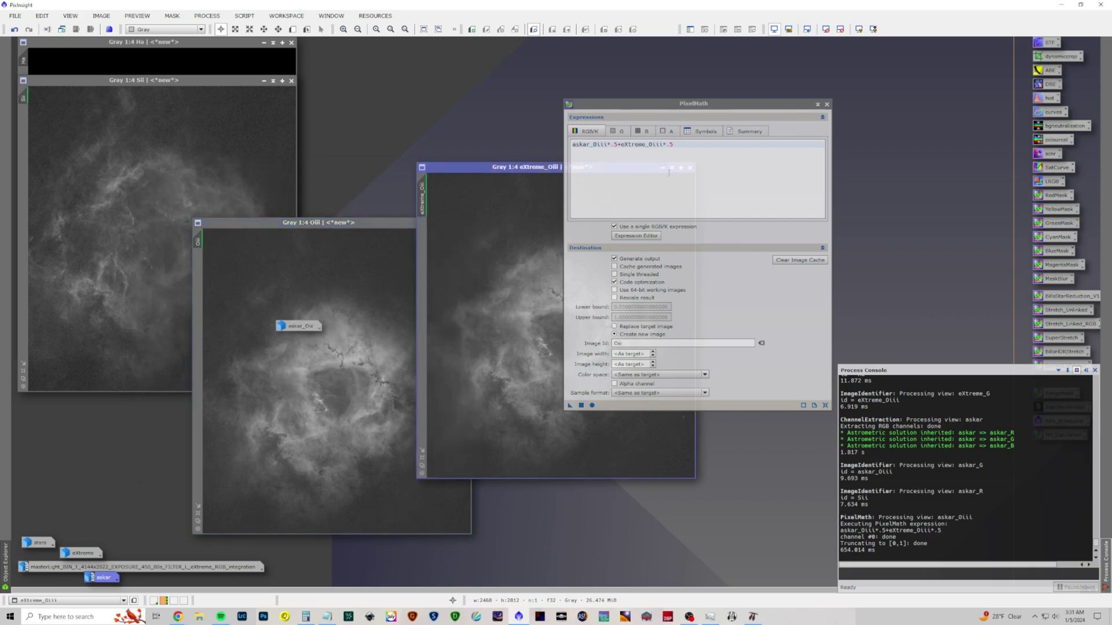
{"action": "left_click", "coordinate": [826, 105]}
{"action": "left_click", "coordinate": [663, 167]}
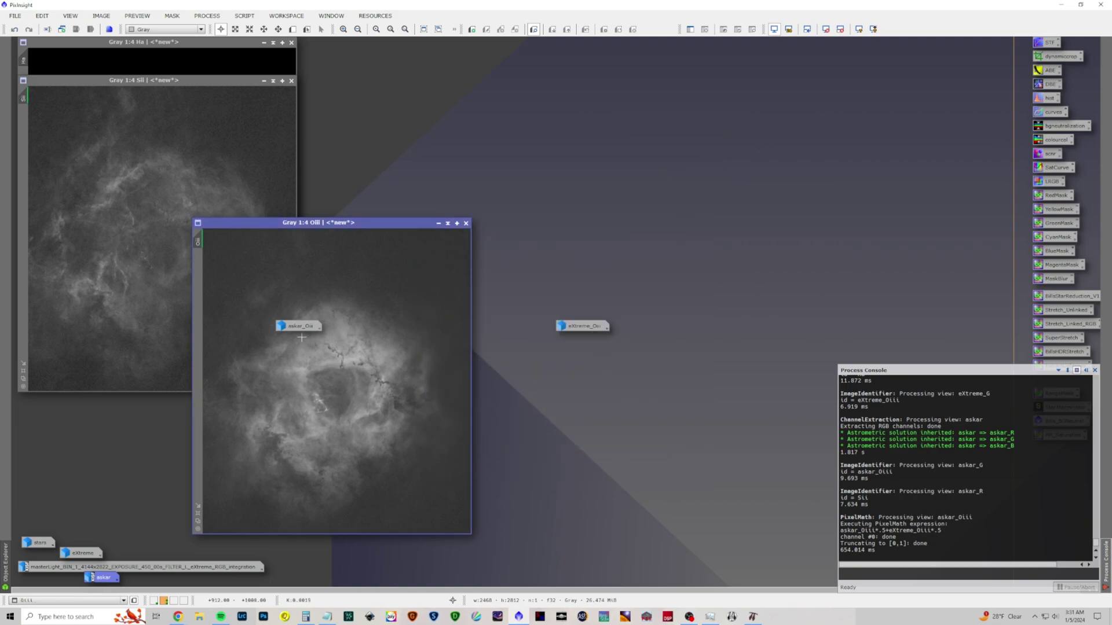
{"action": "left_click_drag", "start_coordinate": [298, 326], "coordinate": [154, 577]}
{"action": "left_click_drag", "start_coordinate": [575, 329], "coordinate": [208, 579]}
Arrange the Ha, Oiii and Sii windows side by side in that order and auto-stretch the Ha display.
{"action": "left_click_drag", "start_coordinate": [357, 221], "coordinate": [475, 60]}
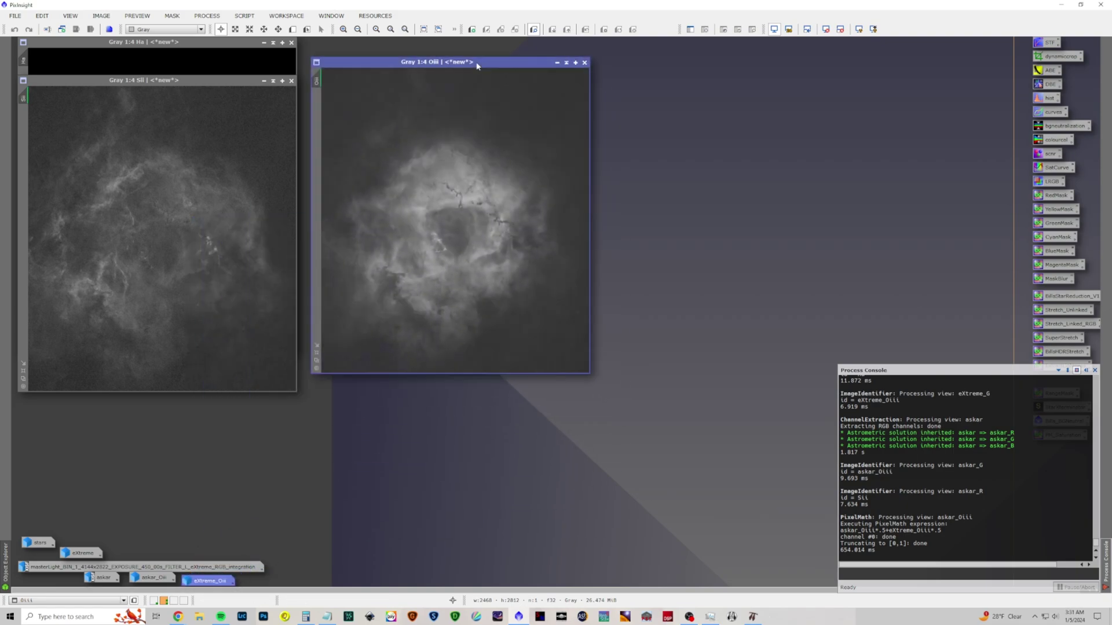
{"action": "left_click_drag", "start_coordinate": [215, 83], "coordinate": [804, 65]}
{"action": "left_click_drag", "start_coordinate": [215, 44], "coordinate": [214, 57]}
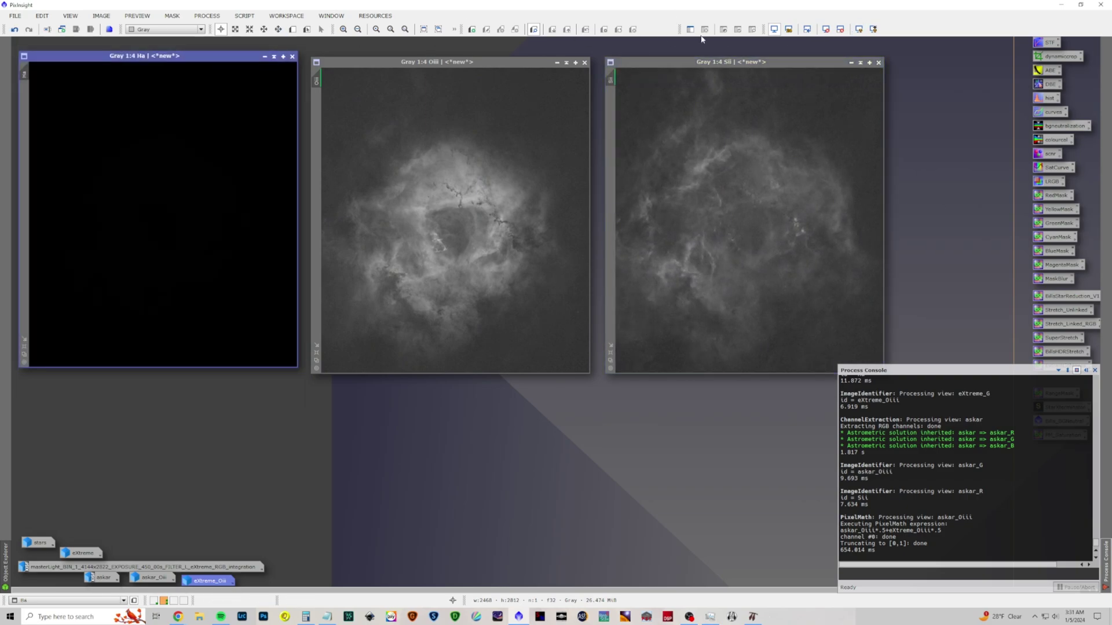
{"action": "left_click", "coordinate": [859, 30]}
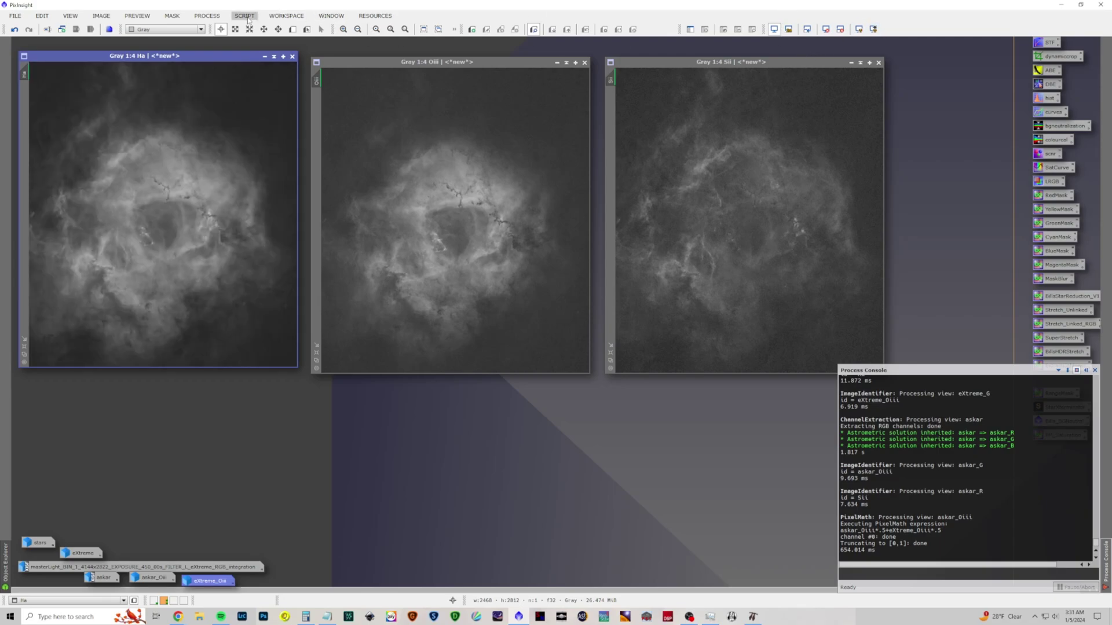
Combine Sii, Ha and Oiii as red, green and blue with LRGBCombination, luminance off and green weight 0.5.
{"action": "left_click", "coordinate": [215, 16]}
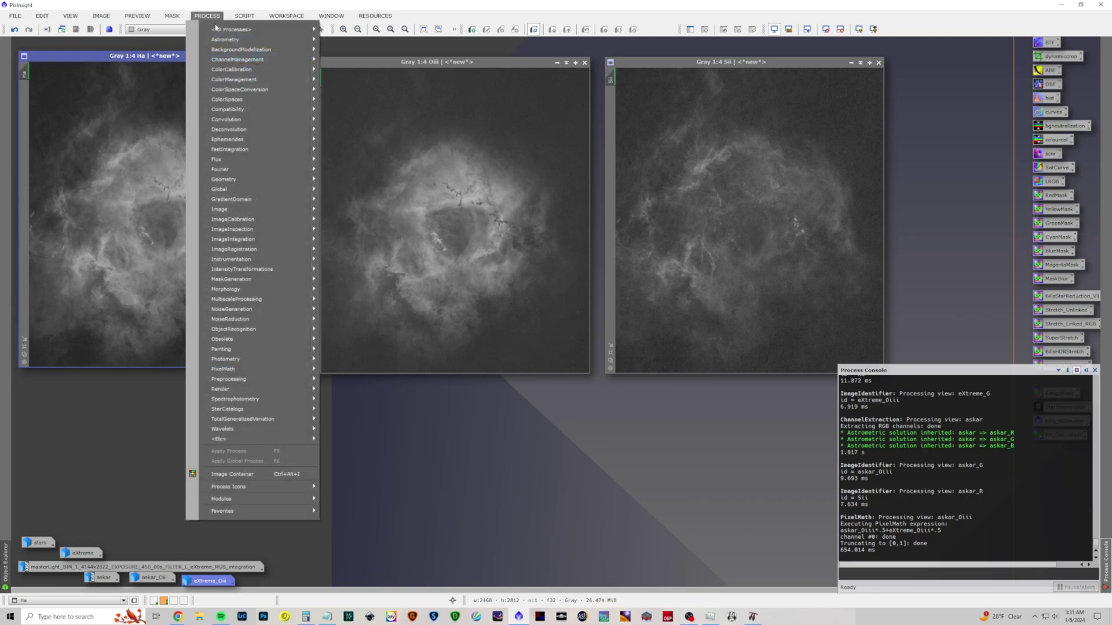
{"action": "mouse_move", "coordinate": [217, 29]}
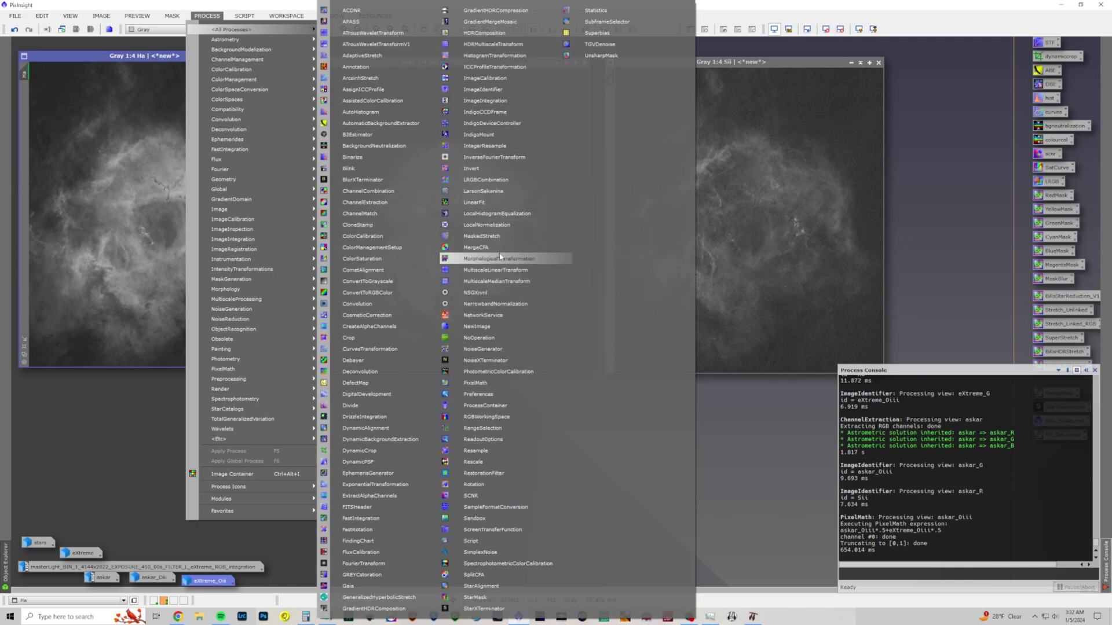
{"action": "left_click", "coordinate": [492, 181]}
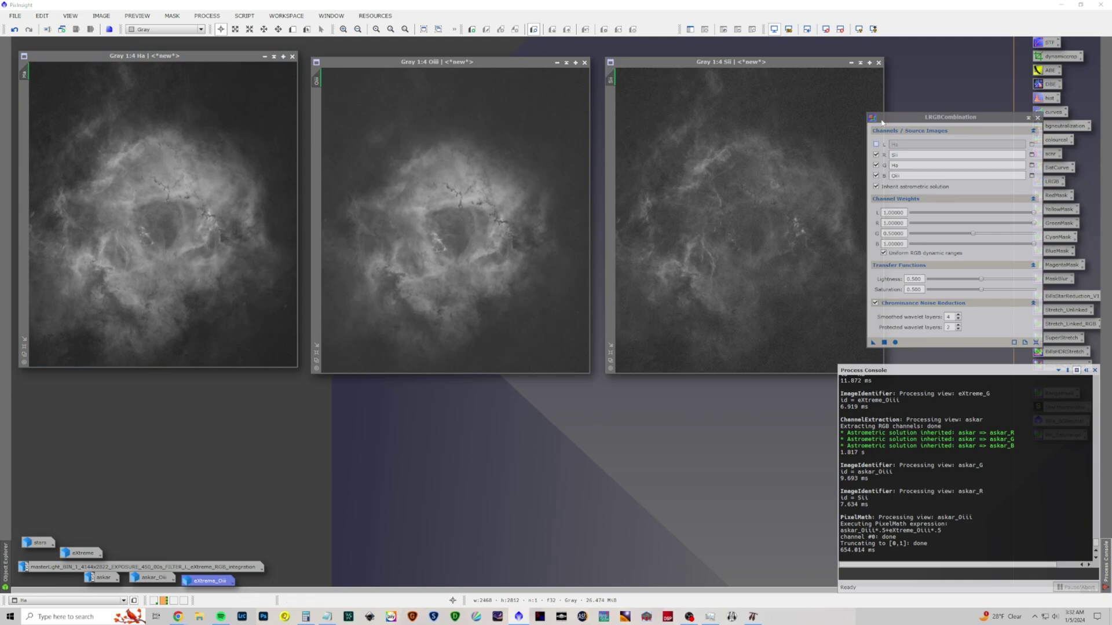
{"action": "left_click_drag", "start_coordinate": [912, 122], "coordinate": [405, 109]}
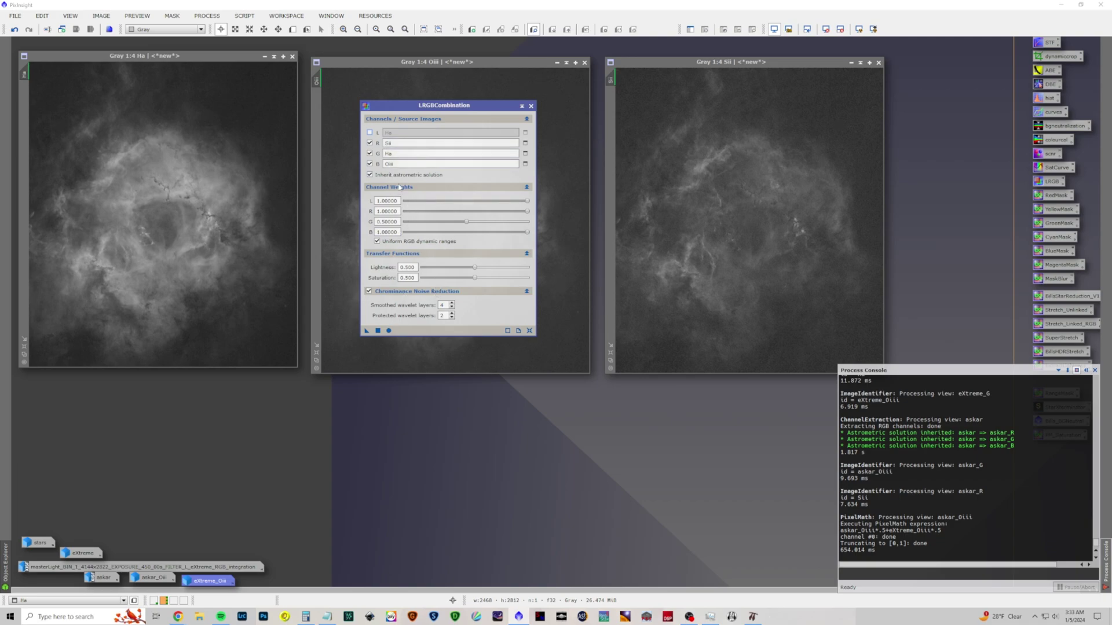
{"action": "left_click", "coordinate": [389, 331]}
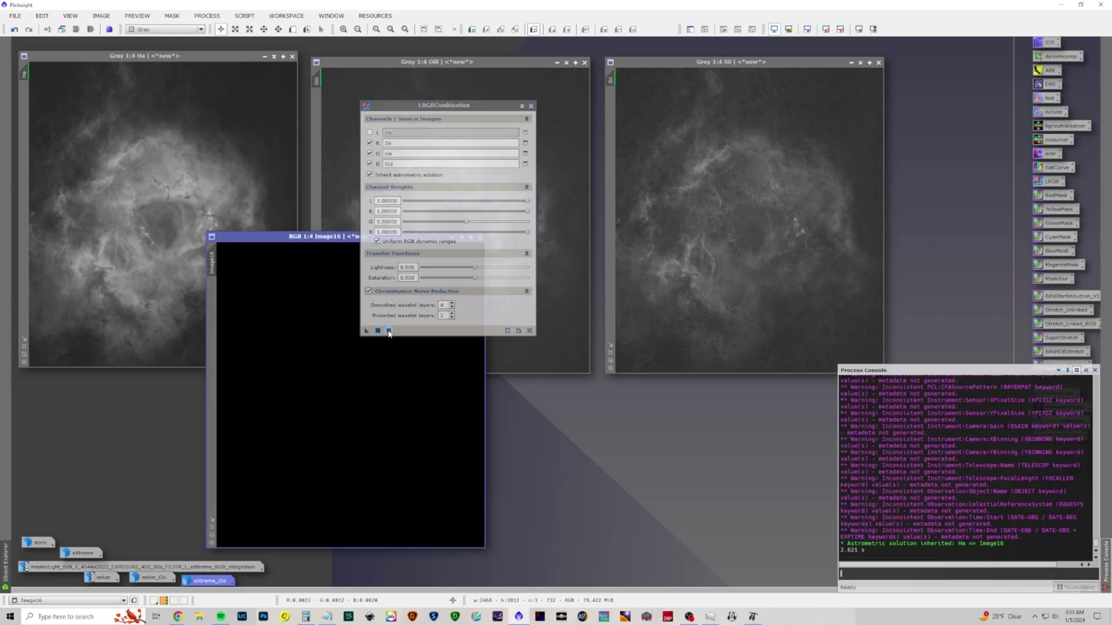
{"action": "left_click", "coordinate": [530, 107]}
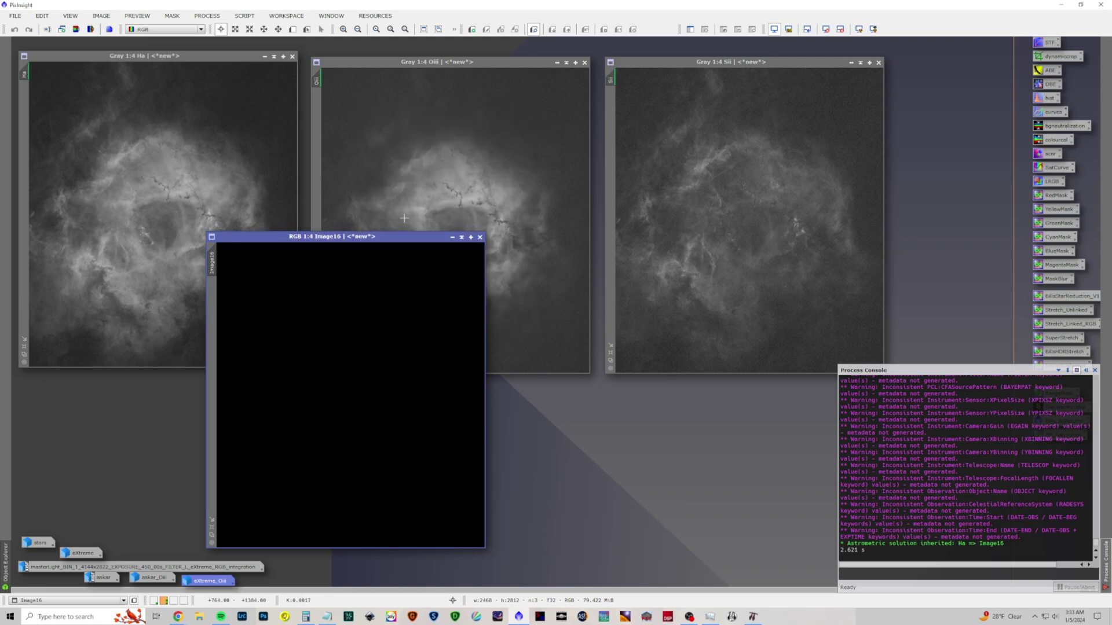
Minimize the Ha, Oiii and Sii windows and line up their icons with the other minimized images.
{"action": "left_click_drag", "start_coordinate": [375, 237], "coordinate": [499, 136]}
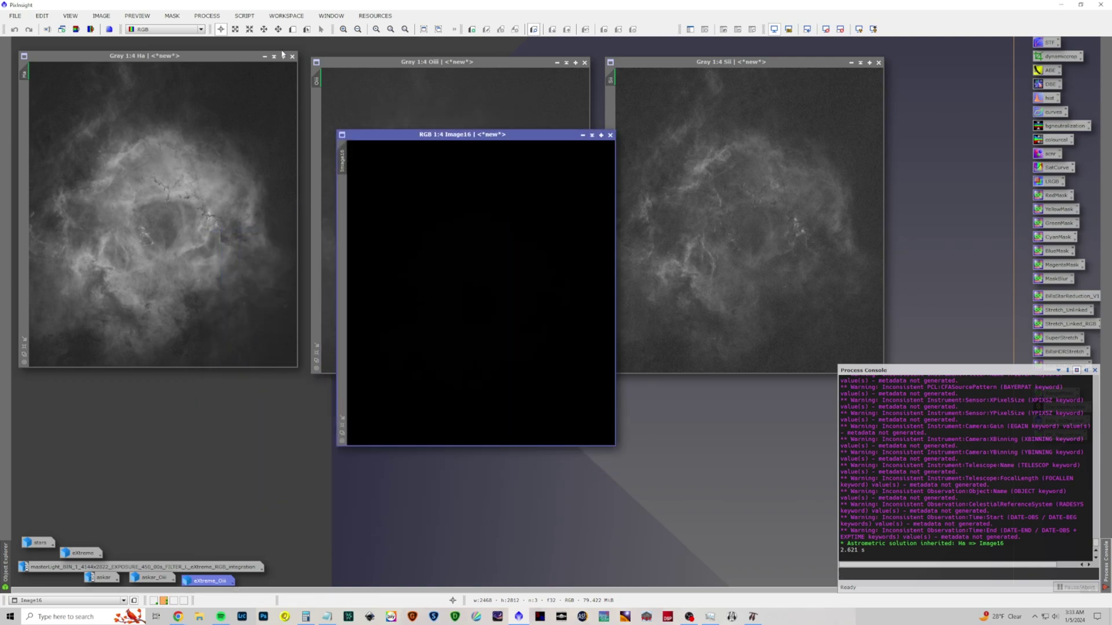
{"action": "left_click", "coordinate": [264, 56]}
{"action": "left_click", "coordinate": [557, 62]}
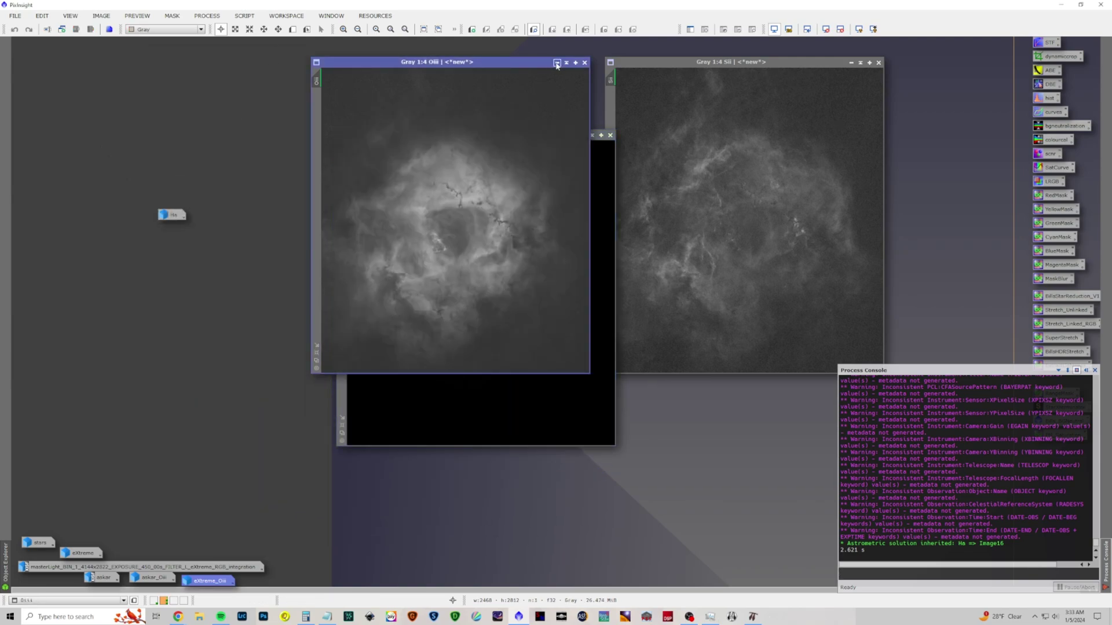
{"action": "left_click", "coordinate": [556, 62]}
{"action": "left_click", "coordinate": [850, 62]}
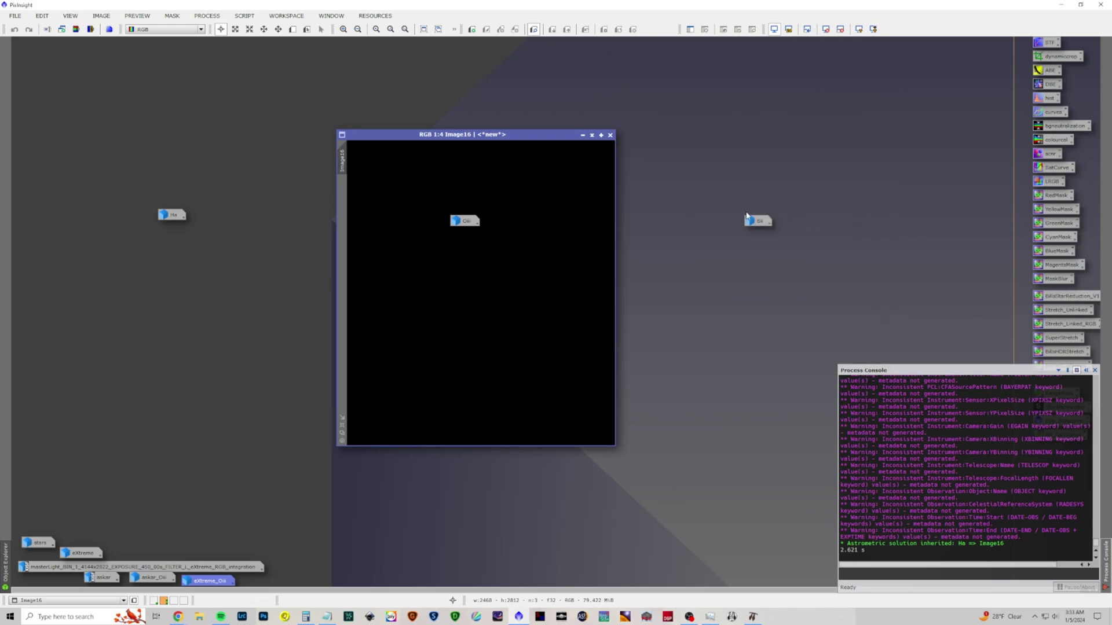
{"action": "left_click_drag", "start_coordinate": [752, 222], "coordinate": [251, 581]}
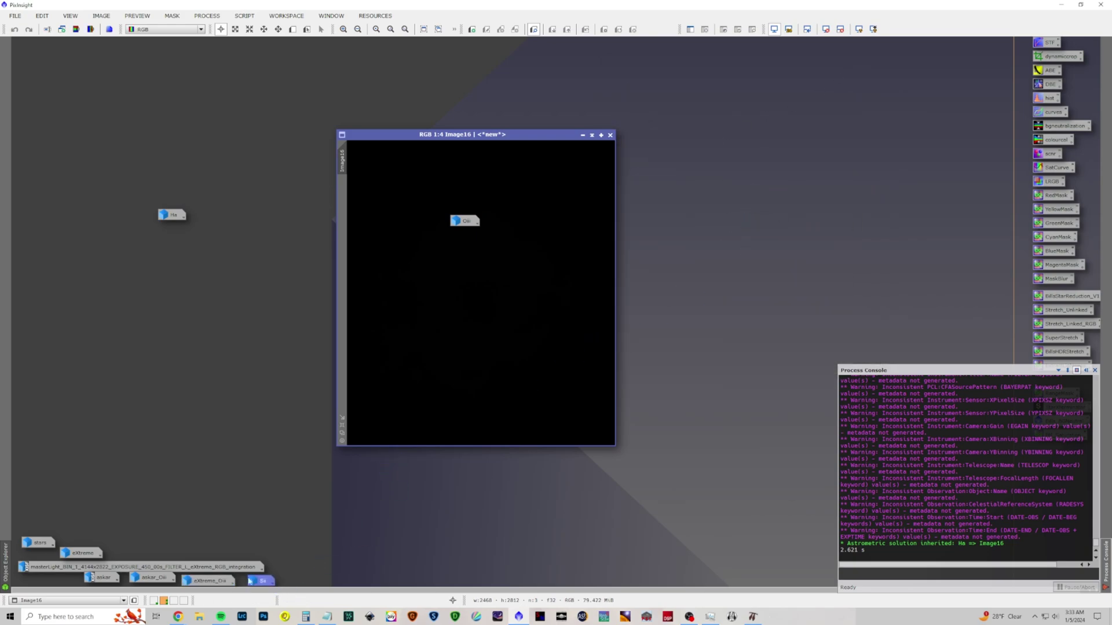
{"action": "left_click_drag", "start_coordinate": [169, 217], "coordinate": [294, 582]}
{"action": "left_click_drag", "start_coordinate": [463, 223], "coordinate": [326, 587]}
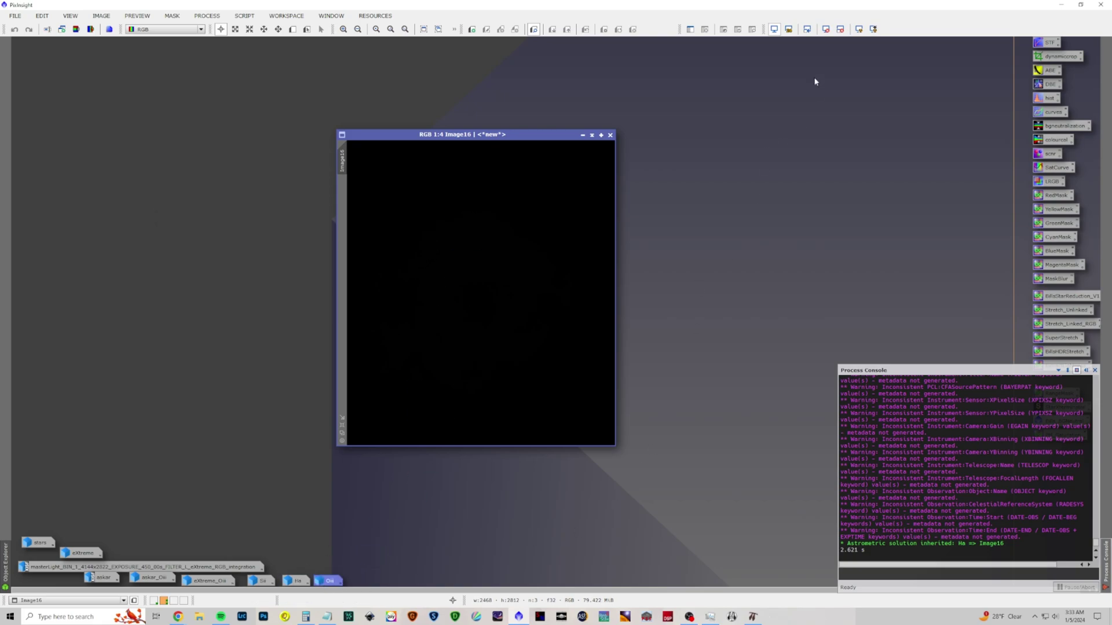
Auto-stretch the combined colour image's display and apply BackgroundNeutralization to it with lower limit 0 and upper limit 0.1.
{"action": "key", "text": "ctrl+a"}
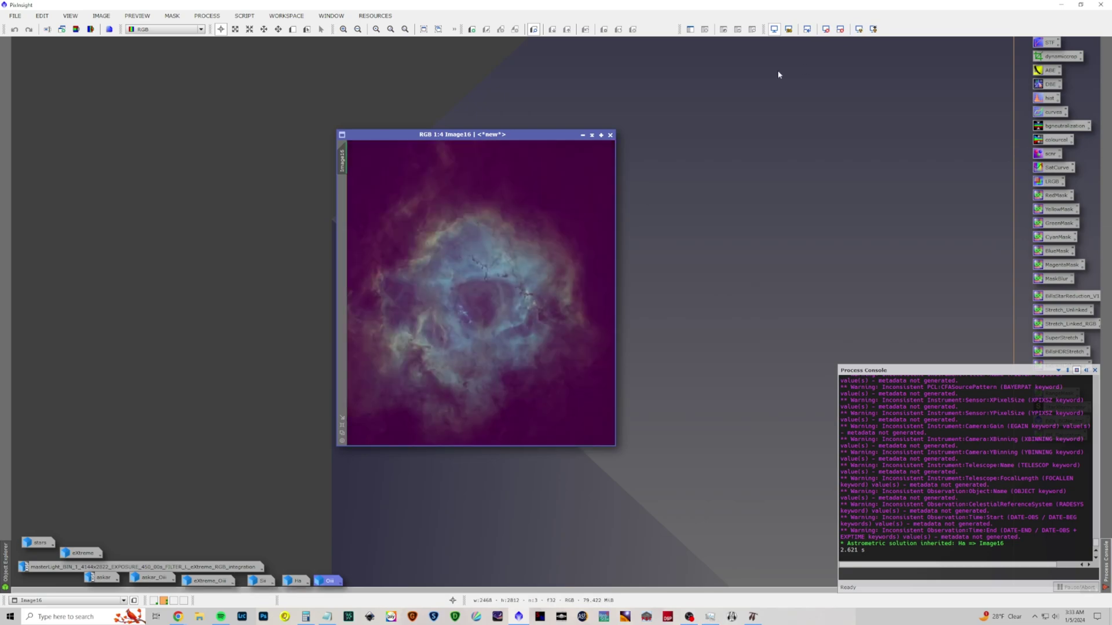
{"action": "left_click_drag", "start_coordinate": [548, 134], "coordinate": [490, 74]}
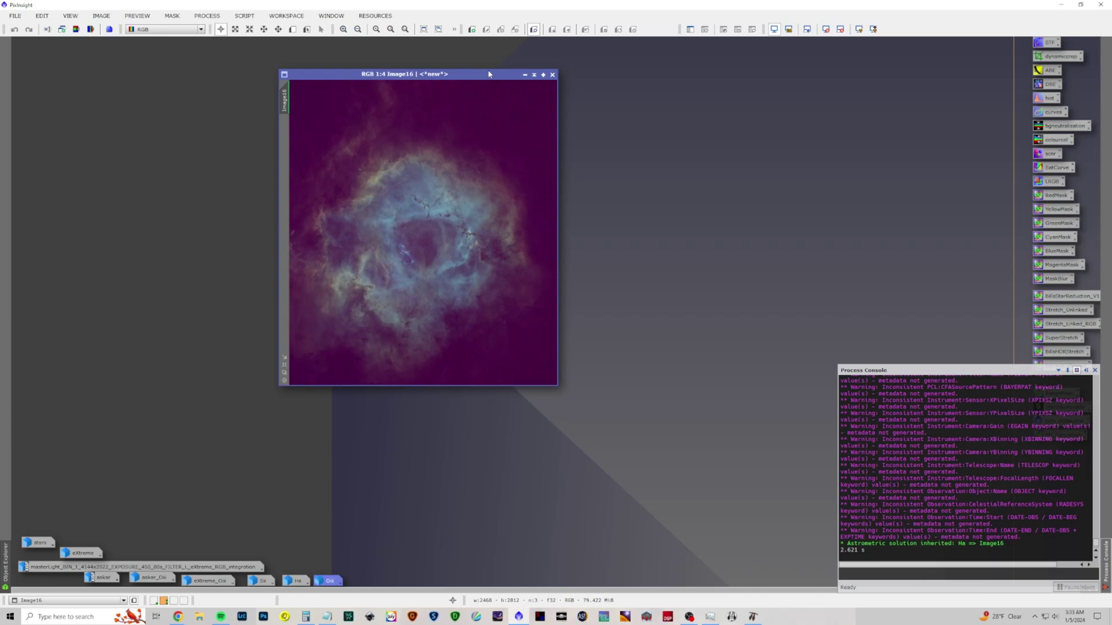
{"action": "left_click", "coordinate": [207, 16]}
{"action": "mouse_move", "coordinate": [219, 29]}
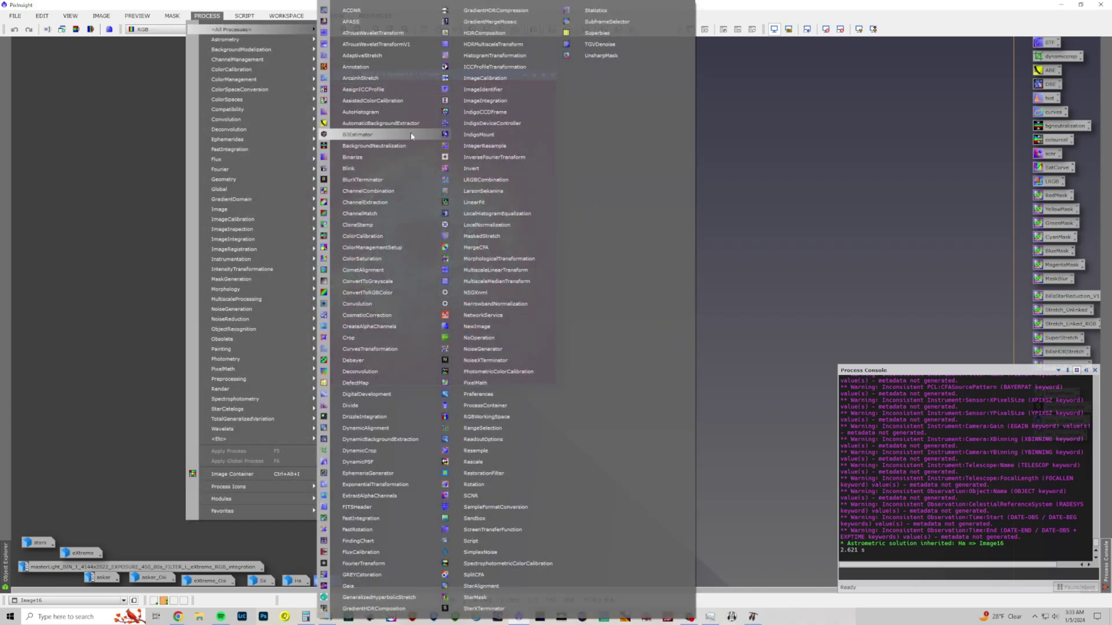
{"action": "left_click", "coordinate": [400, 146]}
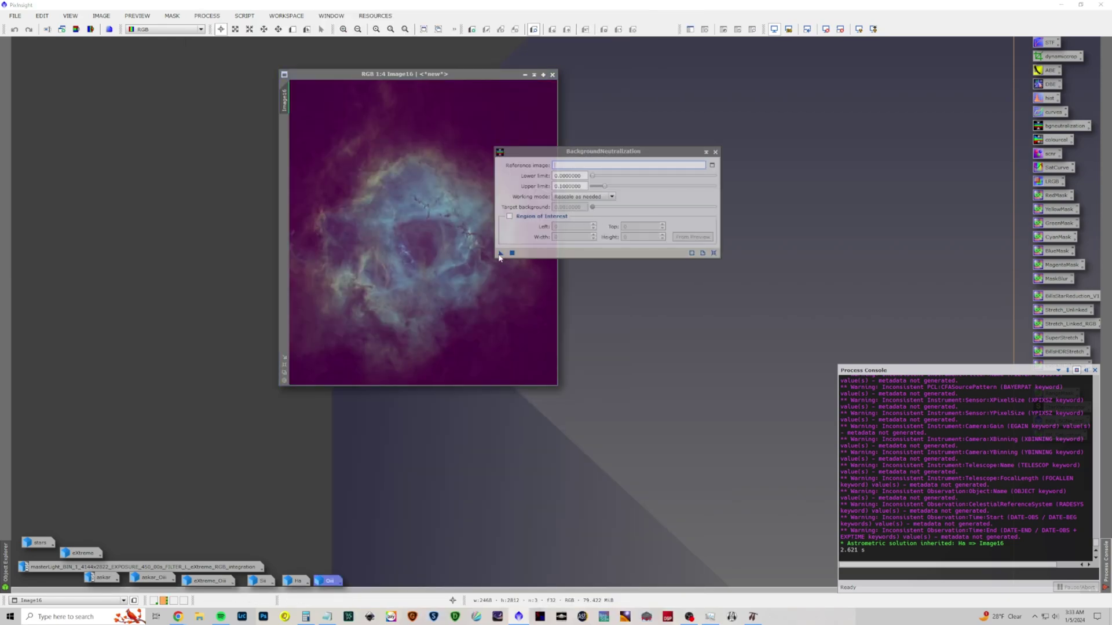
{"action": "left_click_drag", "start_coordinate": [500, 254], "coordinate": [388, 260]}
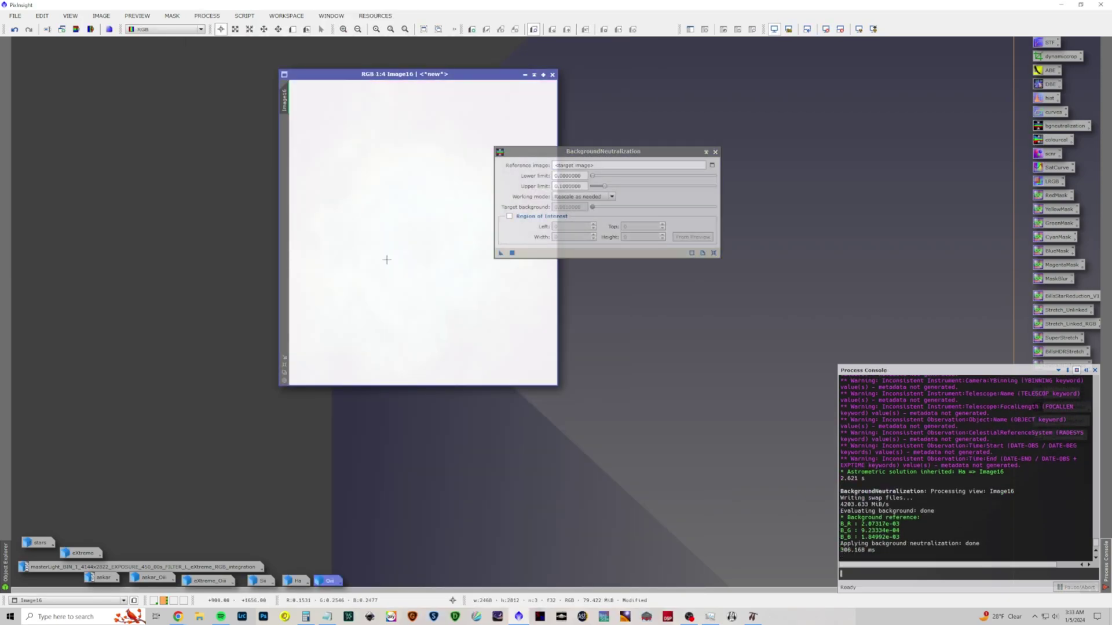
Refresh the auto-stretch on the neutralized colour image and close BackgroundNeutralization.
{"action": "left_click", "coordinate": [826, 29]}
{"action": "left_click", "coordinate": [859, 30]}
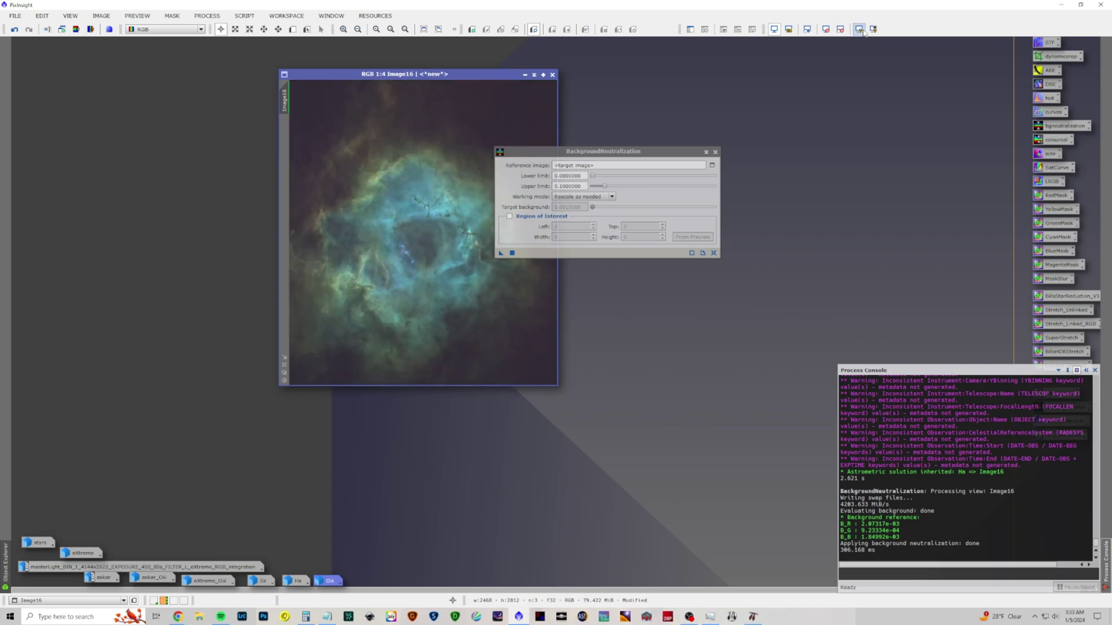
{"action": "left_click", "coordinate": [715, 152]}
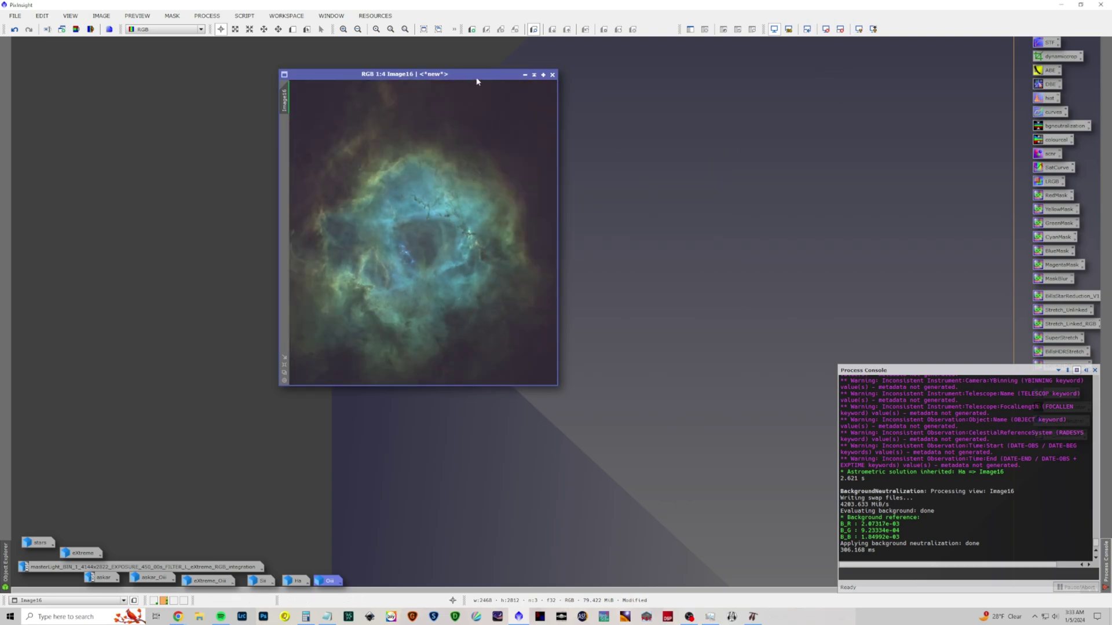
{"action": "left_click_drag", "start_coordinate": [477, 82], "coordinate": [478, 75]}
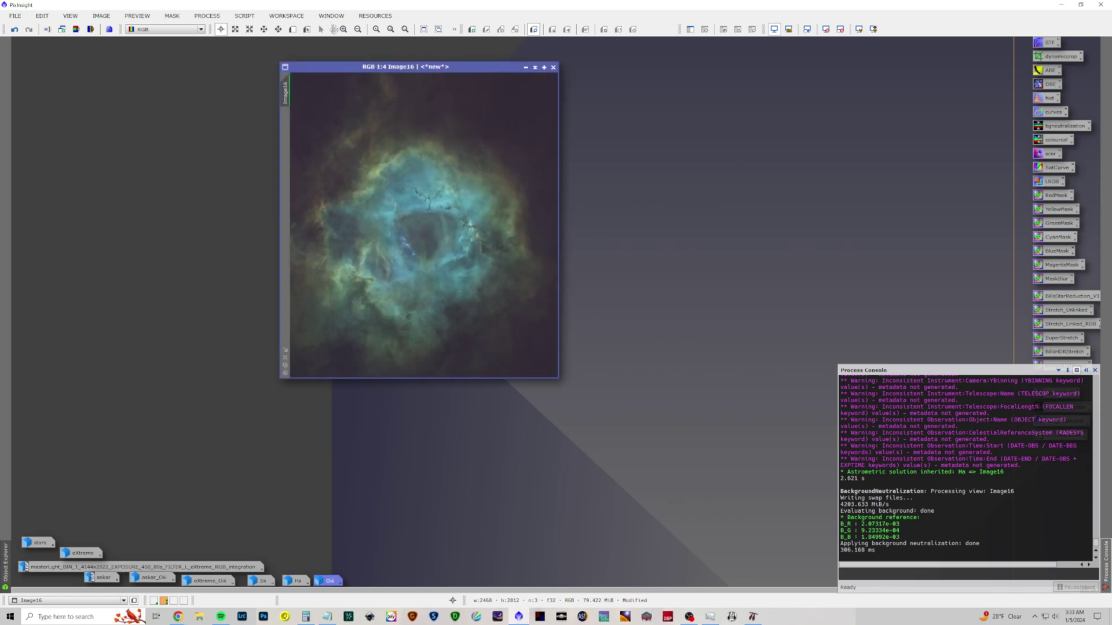
Sharpen the combined colour image with BlurXTerminator, using automatic PSF and nonstellar sharpening 0.50.
{"action": "left_click", "coordinate": [206, 15]}
{"action": "mouse_move", "coordinate": [232, 29]}
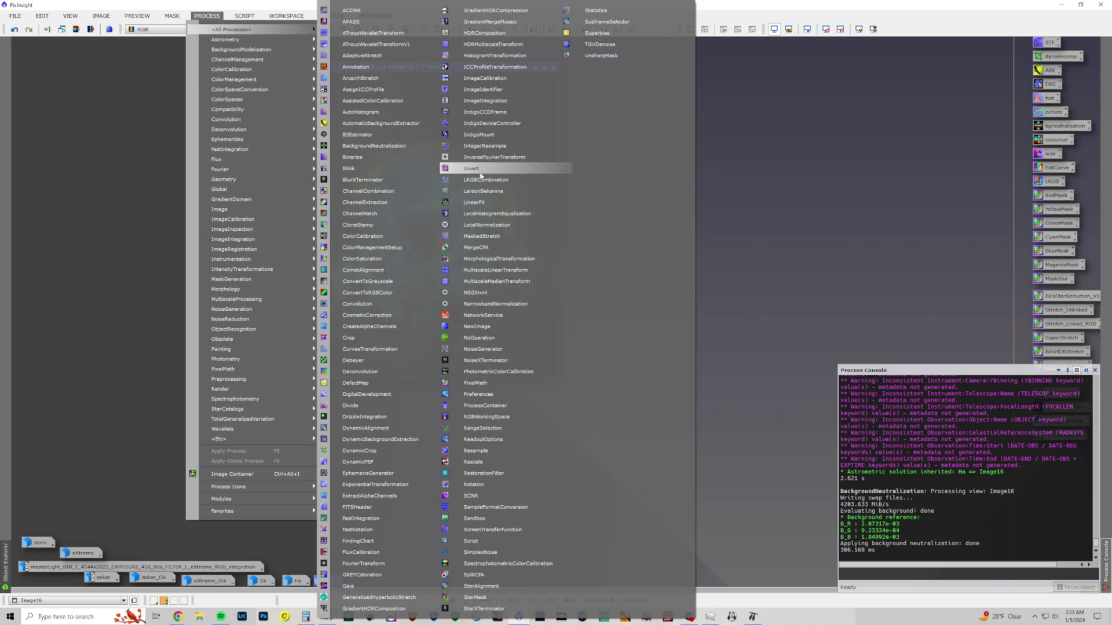
{"action": "left_click", "coordinate": [410, 187]}
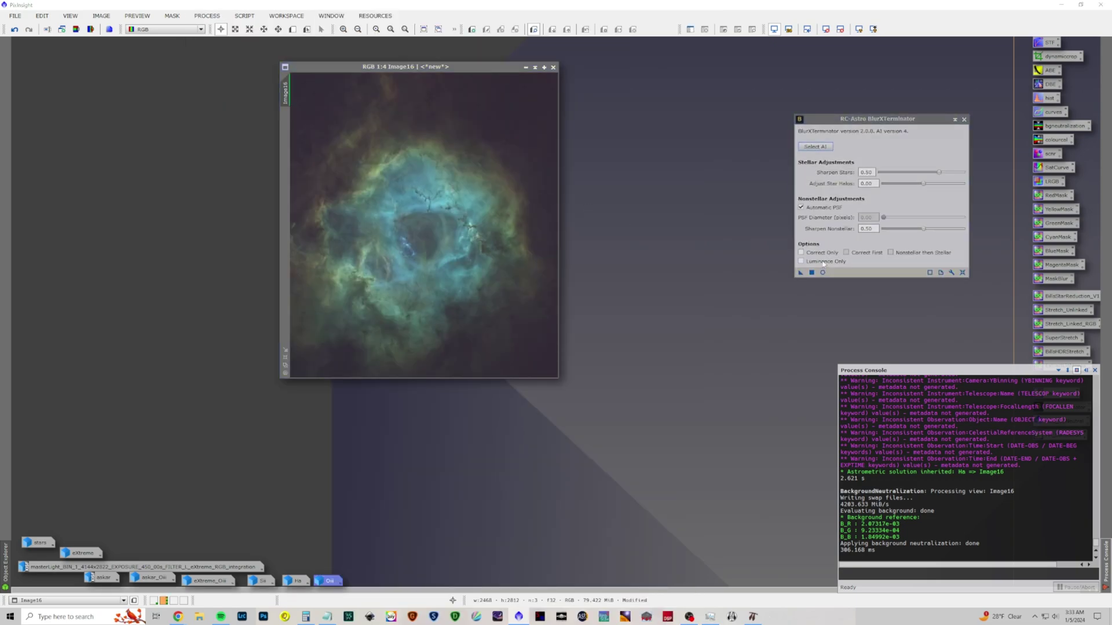
{"action": "left_click_drag", "start_coordinate": [800, 272], "coordinate": [408, 243]}
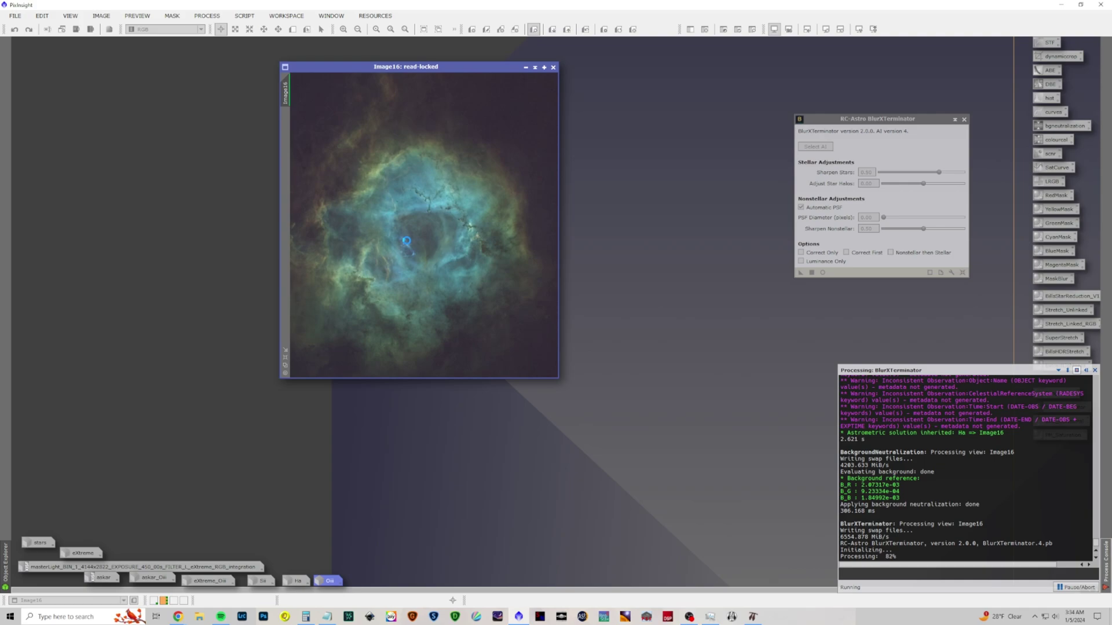
Close BlurXTerminator and open NoiseXTerminator for the combined colour image.
{"action": "left_click", "coordinate": [964, 119]}
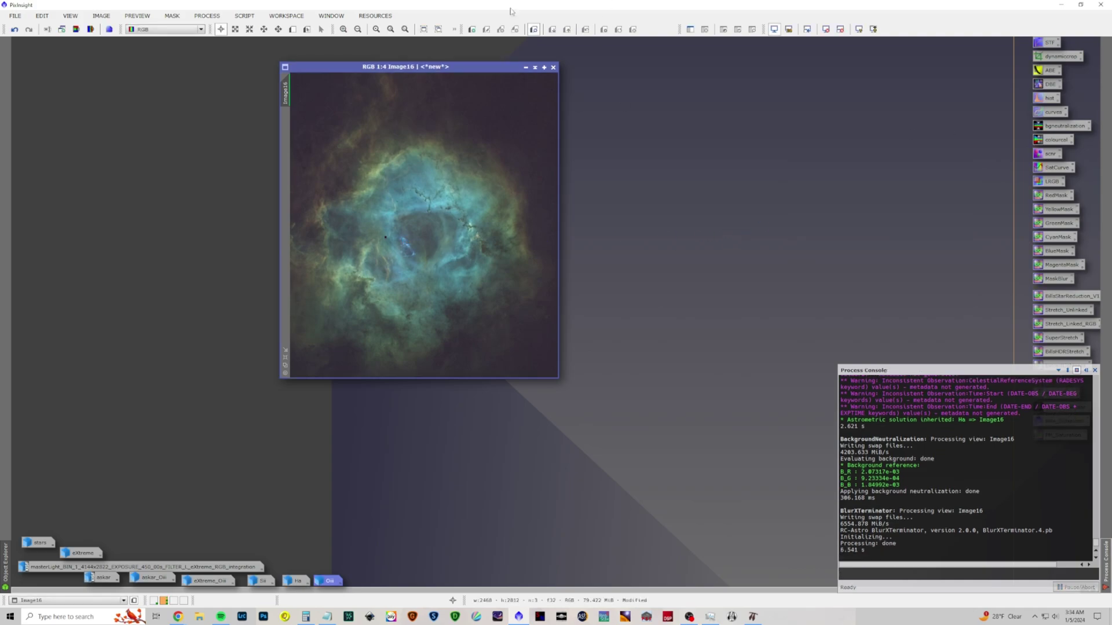
{"action": "left_click", "coordinate": [207, 15]}
{"action": "mouse_move", "coordinate": [243, 29]}
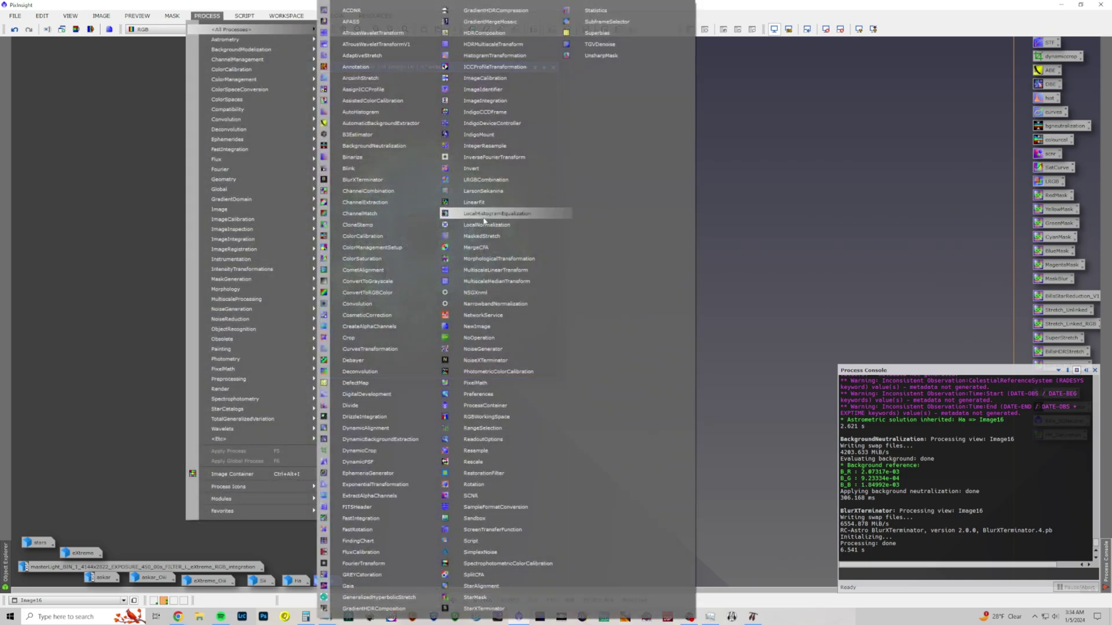
{"action": "left_click", "coordinate": [499, 360]}
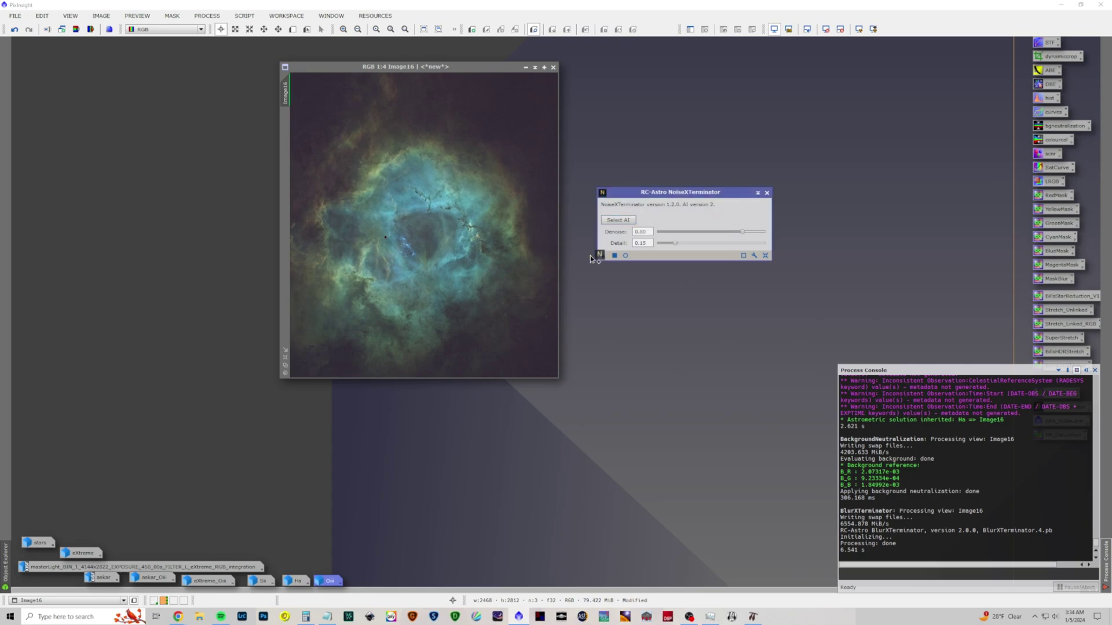
{"action": "left_click_drag", "start_coordinate": [591, 259], "coordinate": [420, 241]}
Inspect the dark artifact beside the nebula's core at 1:1 and undo the BlurXTerminator sharpening.
{"action": "scroll", "coordinate": [414, 237], "scroll_direction": "up", "scroll_amount": 3}
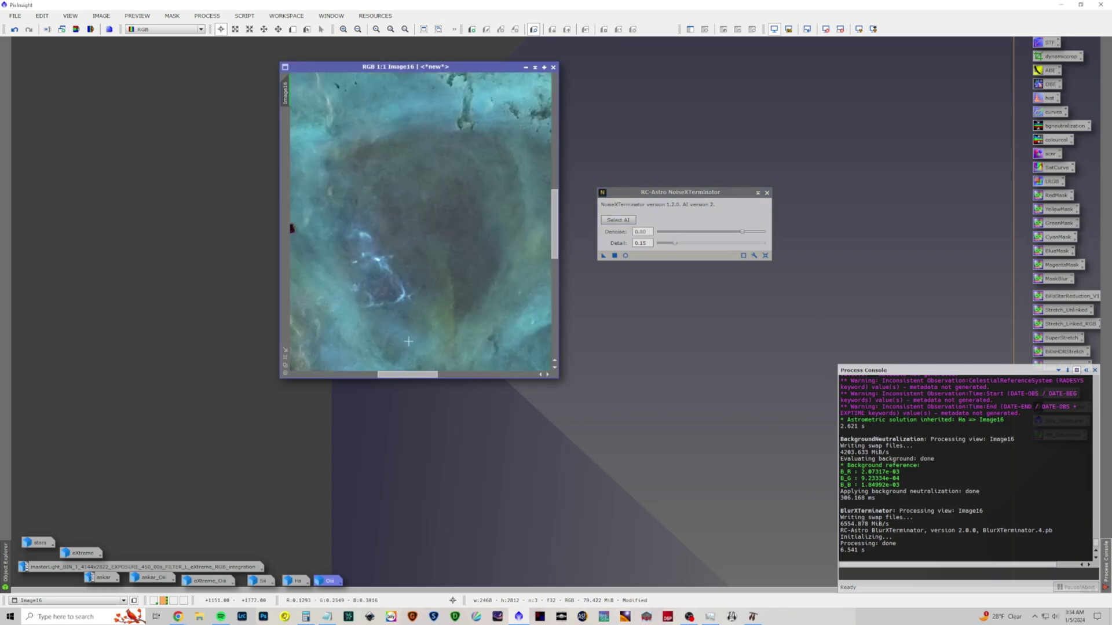
{"action": "left_click_drag", "start_coordinate": [414, 374], "coordinate": [391, 371]}
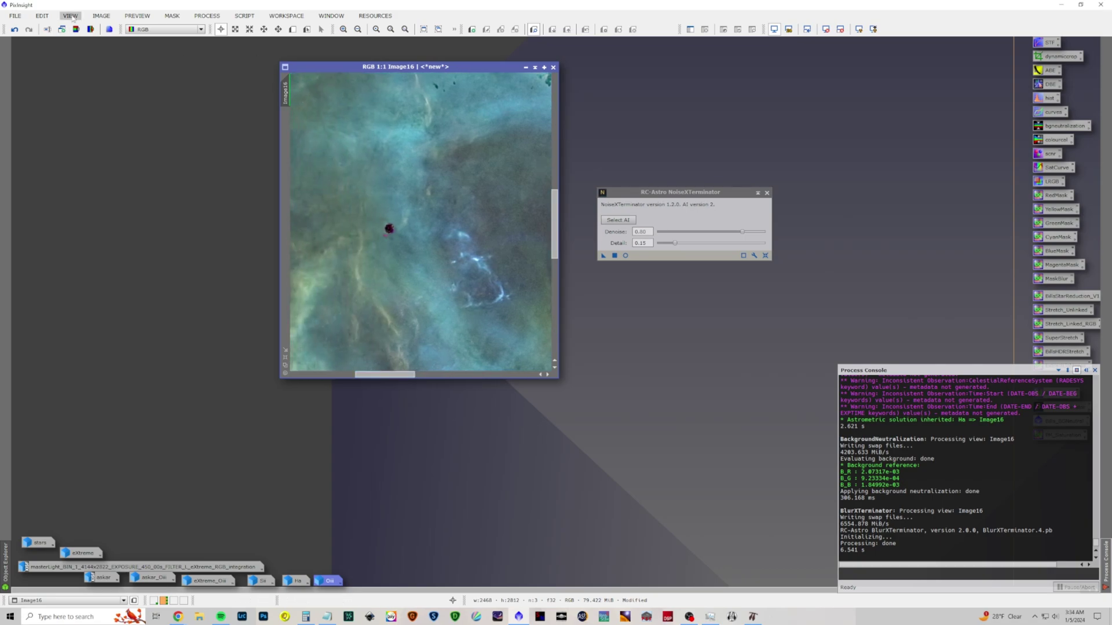
{"action": "left_click", "coordinate": [15, 29]}
Try BlurXTerminator on the combined colour image again with automatic PSF and nonstellar sharpening 0.50, and undo it.
{"action": "left_click", "coordinate": [207, 16]}
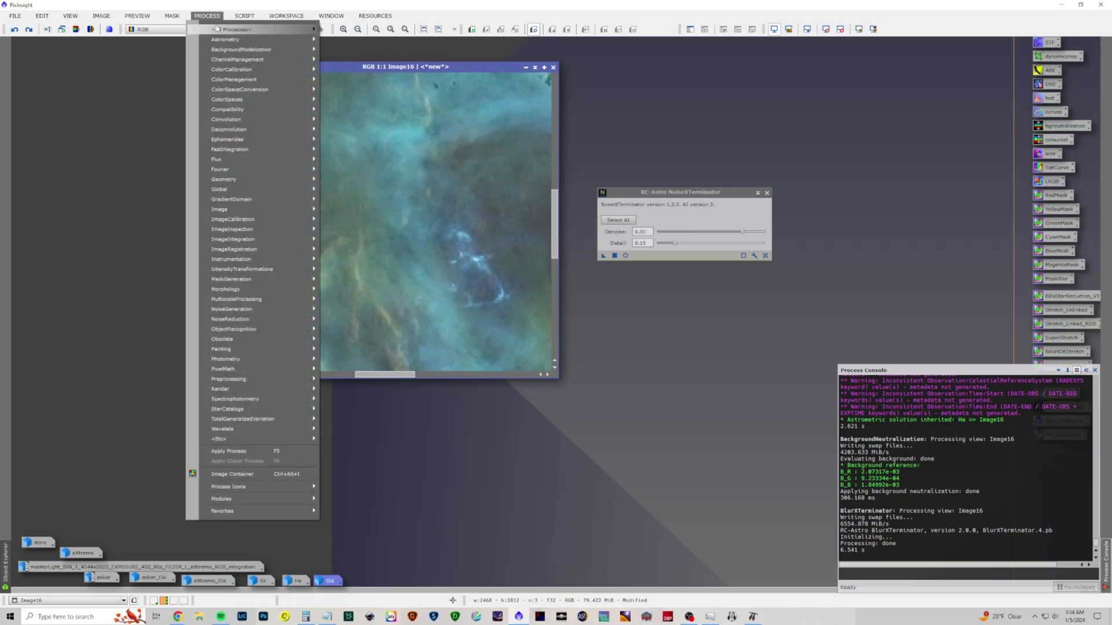
{"action": "mouse_move", "coordinate": [232, 29]}
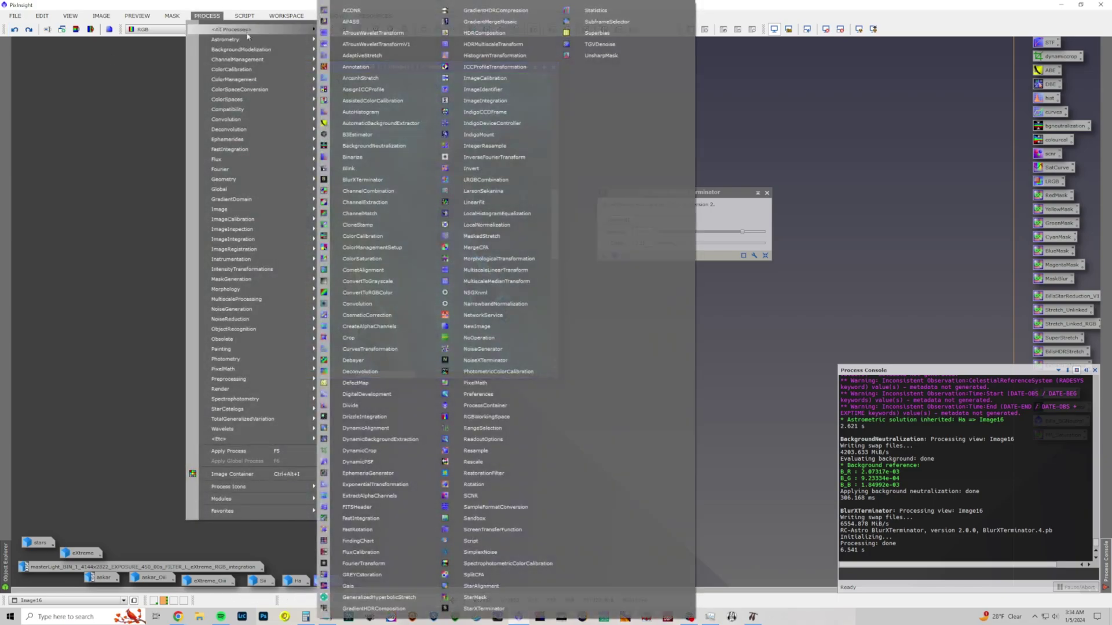
{"action": "left_click", "coordinate": [363, 180]}
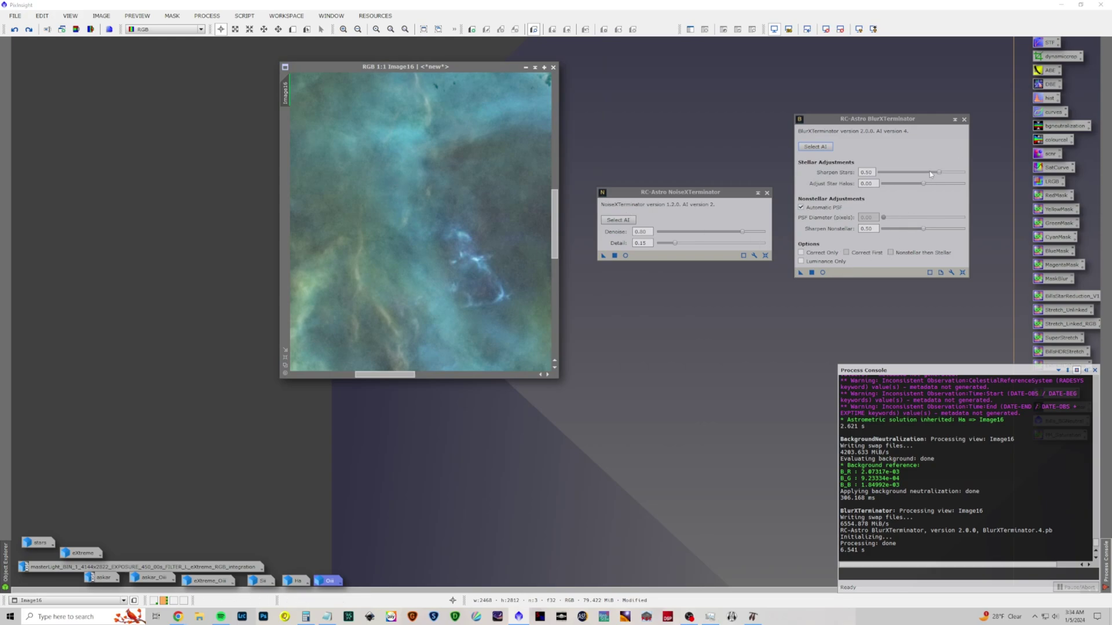
{"action": "left_click", "coordinate": [812, 272]}
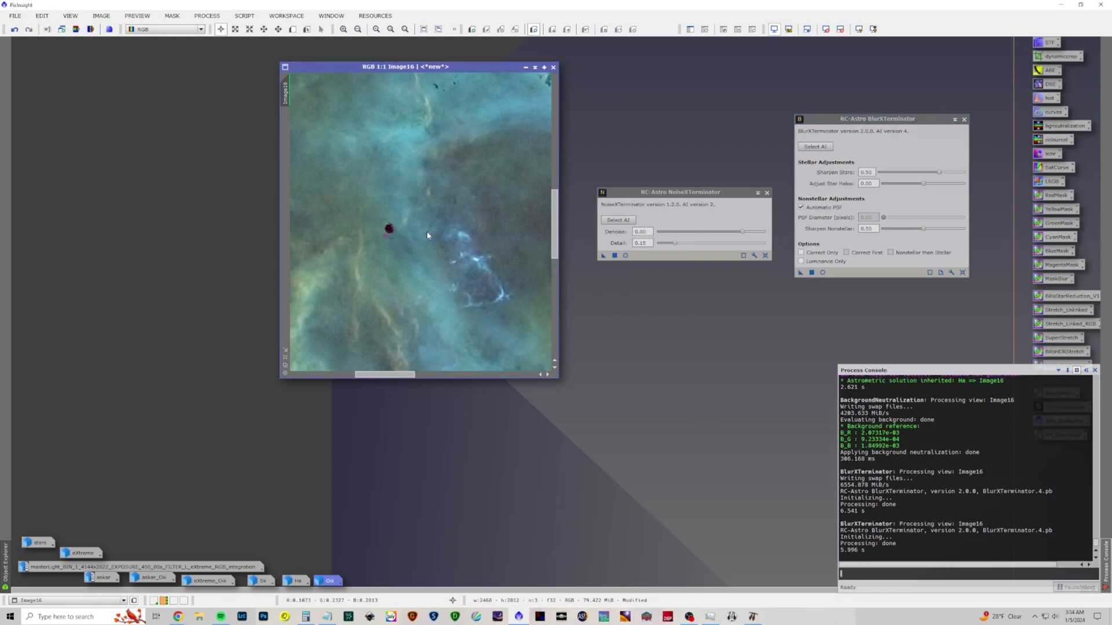
{"action": "left_click", "coordinate": [15, 29]}
Try BlurXTerminator with automatic PSF, star sharpening 0.00, star halo adjustment -0.01 and nonstellar sharpening 0.50, and undo it.
{"action": "left_click", "coordinate": [802, 207]}
{"action": "left_click", "coordinate": [801, 207]}
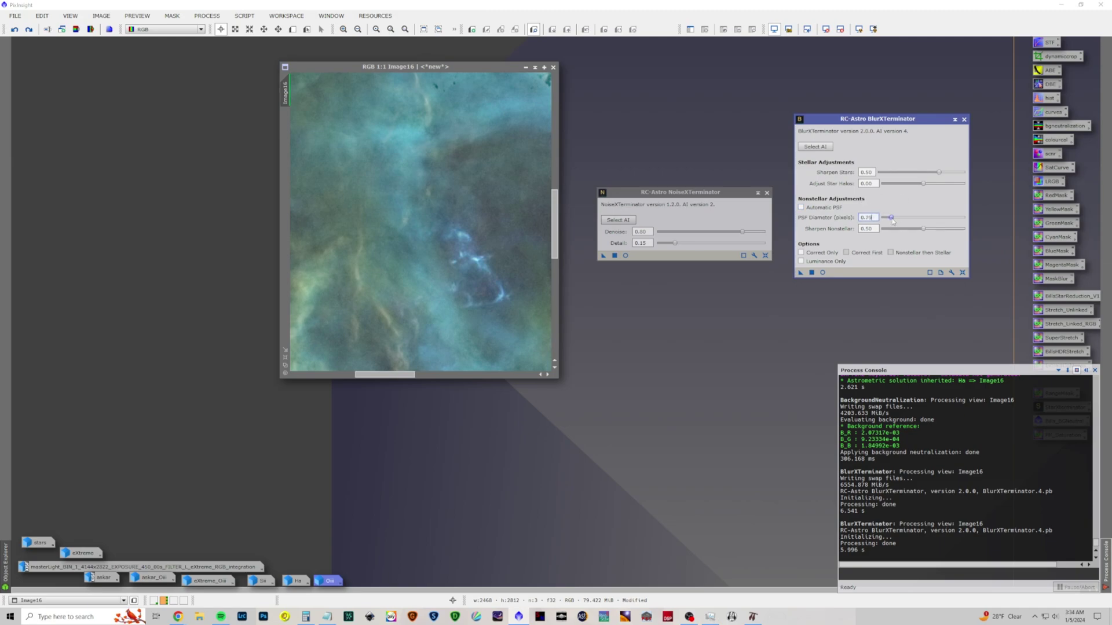
{"action": "left_click_drag", "start_coordinate": [883, 219], "coordinate": [875, 217]}
{"action": "left_click", "coordinate": [829, 208]}
{"action": "left_click_drag", "start_coordinate": [930, 175], "coordinate": [880, 173]}
{"action": "left_click", "coordinate": [867, 184]}
{"action": "scroll", "coordinate": [867, 185], "scroll_direction": "down", "scroll_amount": 1}
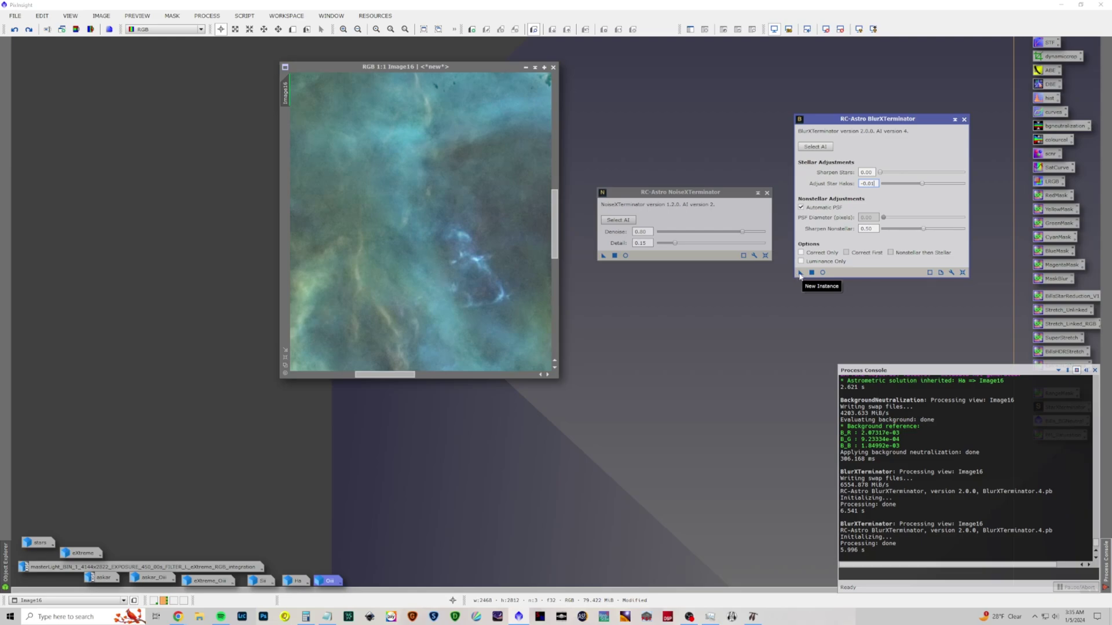
{"action": "left_click_drag", "start_coordinate": [801, 275], "coordinate": [453, 226]}
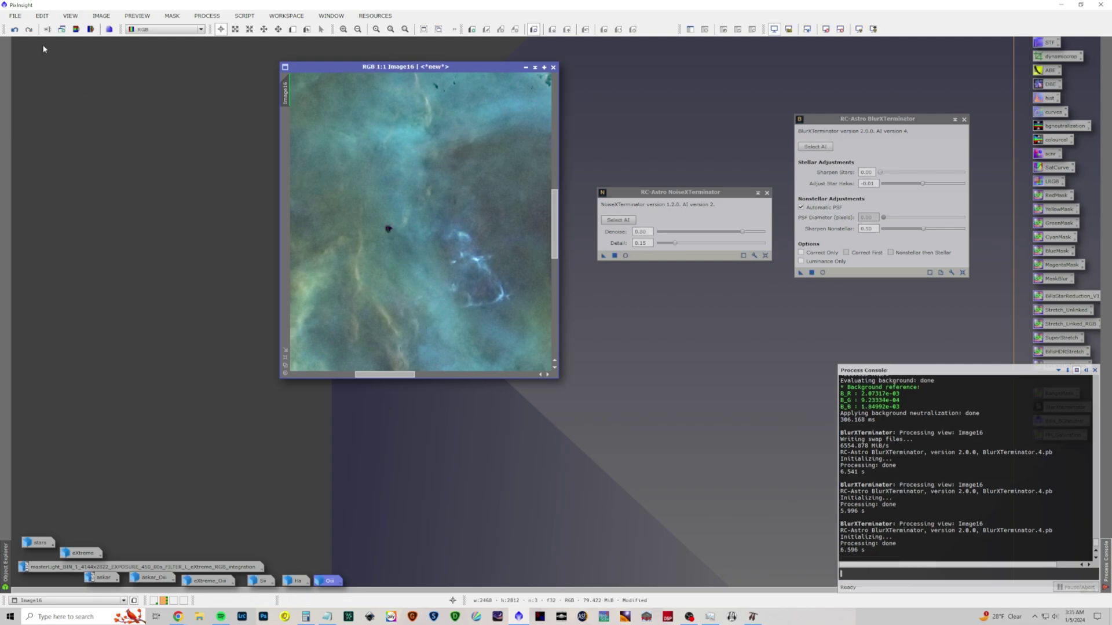
{"action": "left_click", "coordinate": [19, 29]}
Close BlurXTerminator and NoiseXTerminator and return to the full view of the combined colour image.
{"action": "left_click", "coordinate": [965, 141]}
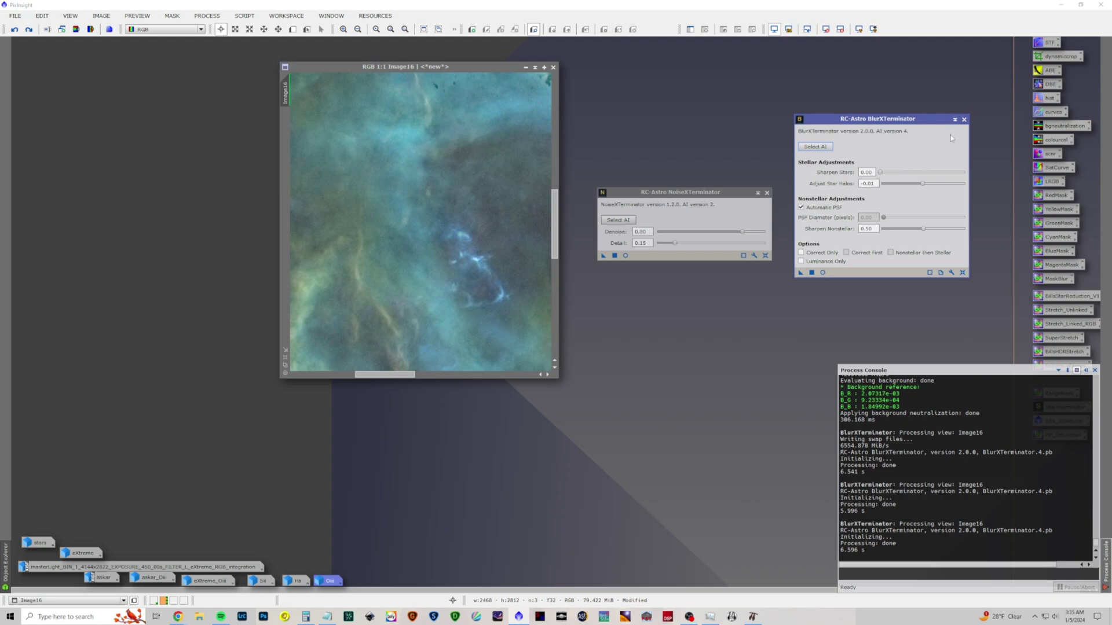
{"action": "left_click", "coordinate": [964, 119]}
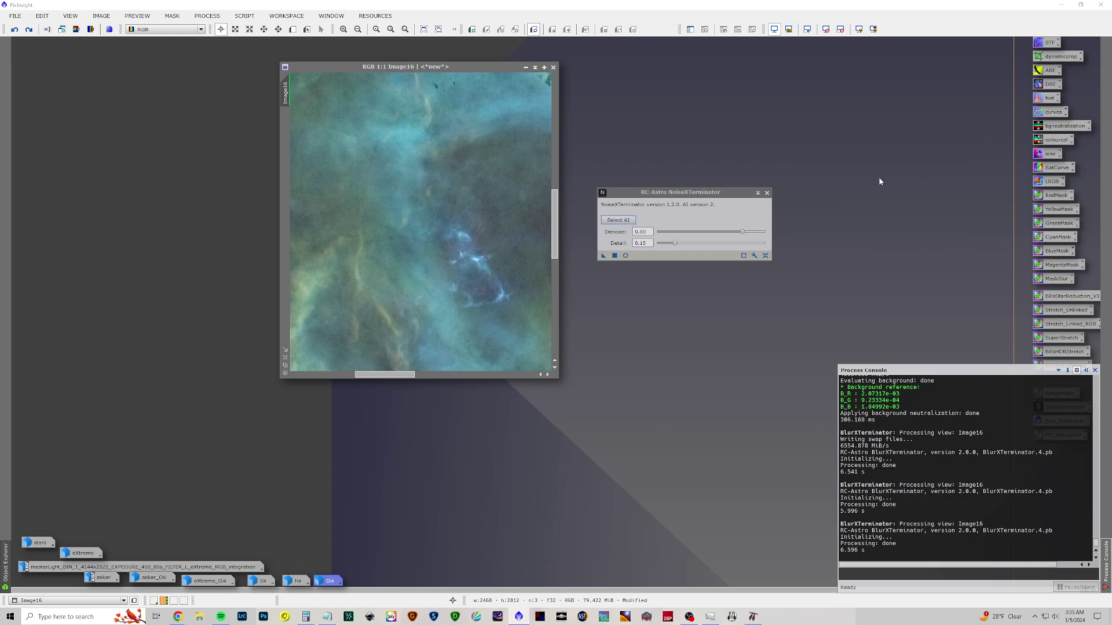
{"action": "left_click", "coordinate": [767, 193]}
{"action": "scroll", "coordinate": [437, 229], "scroll_direction": "down", "scroll_amount": 3}
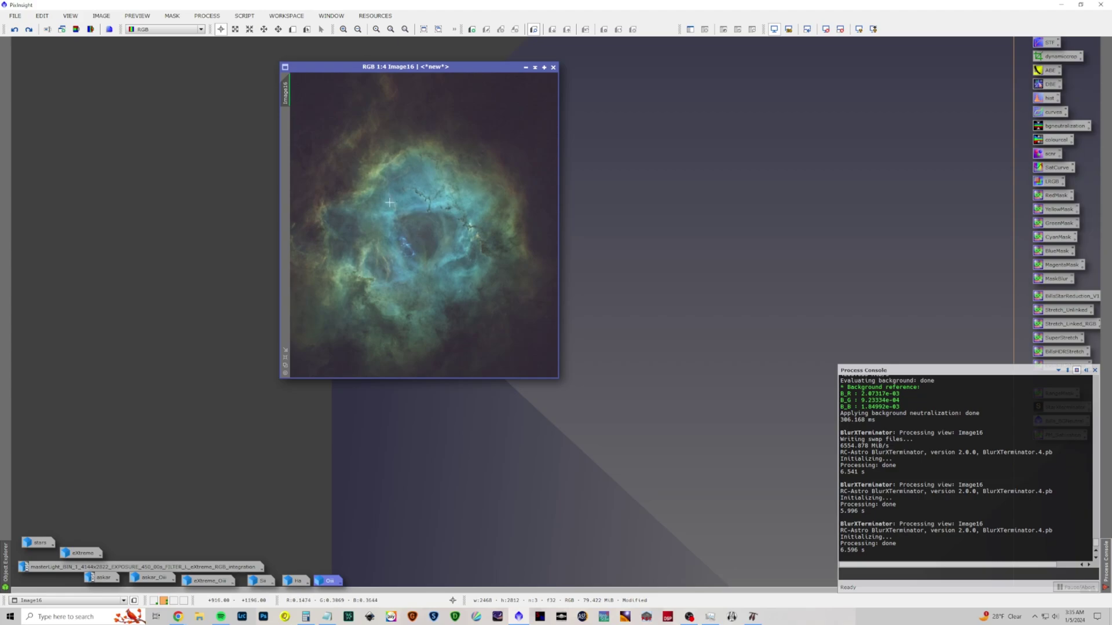
Open NarrowbandNormalization with a real-time preview of the combined image and set its palette to SHO.
{"action": "left_click", "coordinate": [209, 15]}
{"action": "mouse_move", "coordinate": [226, 32]}
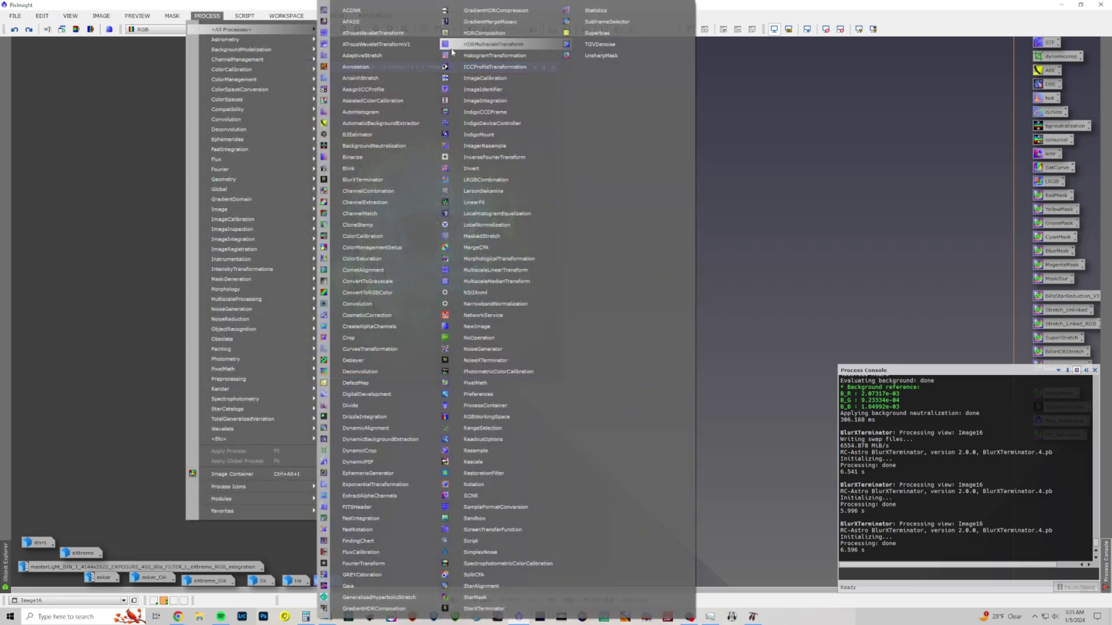
{"action": "left_click", "coordinate": [503, 304]}
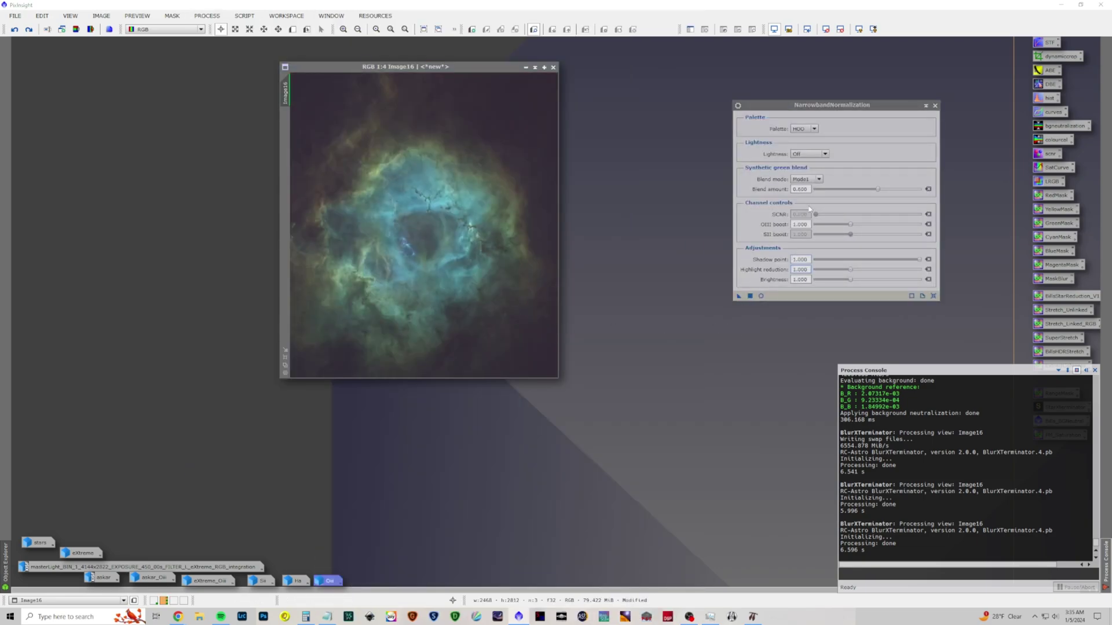
{"action": "left_click", "coordinate": [761, 296]}
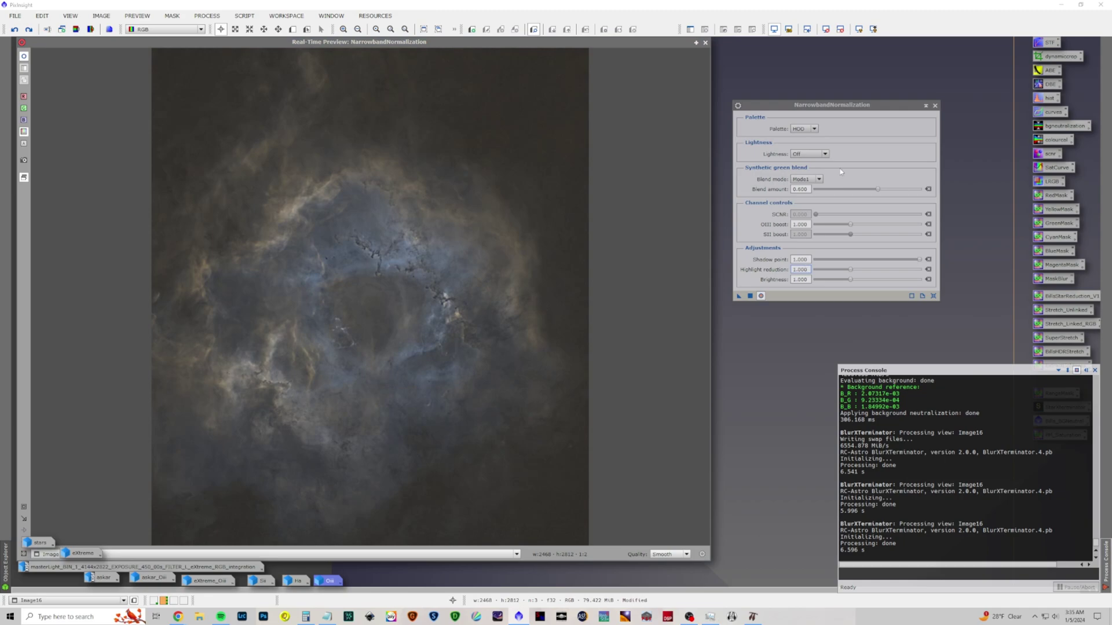
{"action": "left_click", "coordinate": [804, 129]}
{"action": "left_click", "coordinate": [812, 147]}
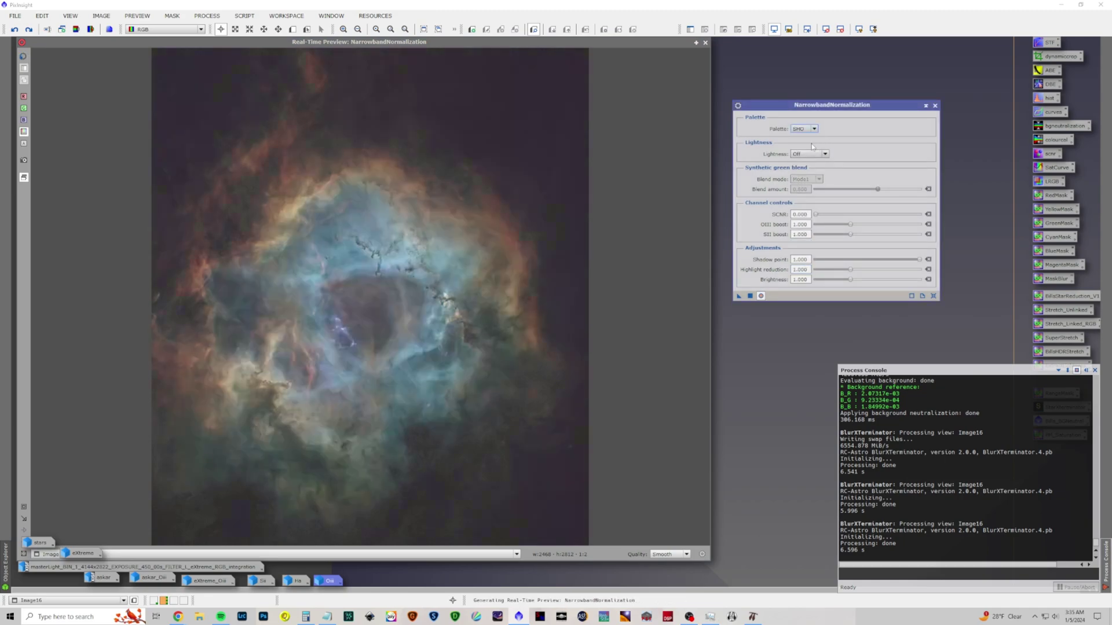
Compare the Preserve and Ha lightness options in NarrowbandNormalization and keep Preserve.
{"action": "left_click", "coordinate": [809, 154]}
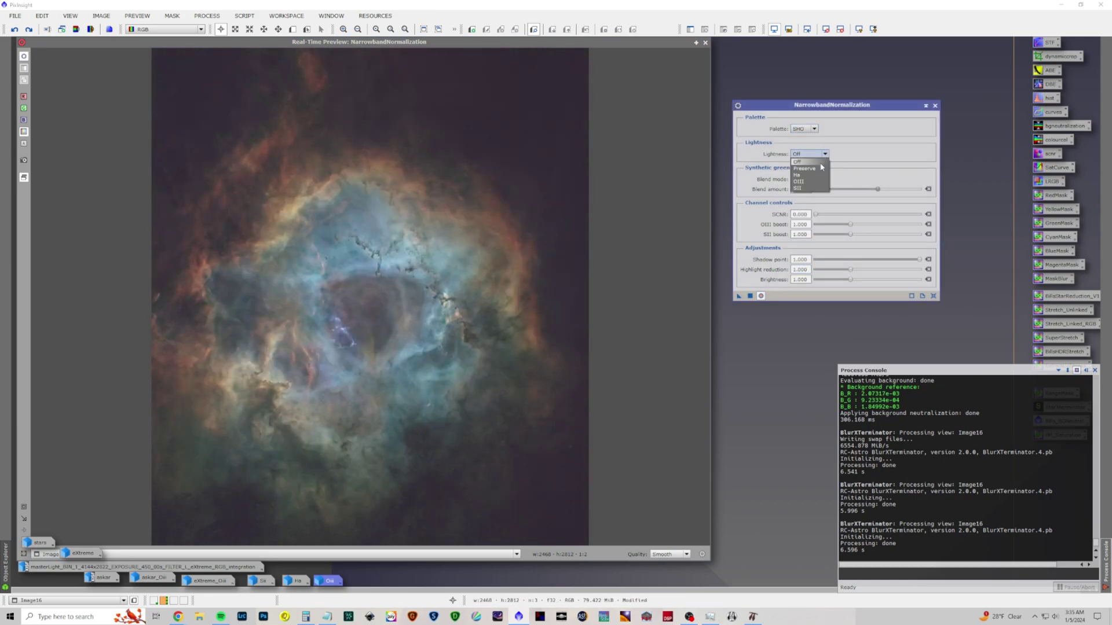
{"action": "left_click", "coordinate": [822, 168]}
{"action": "left_click", "coordinate": [823, 155]}
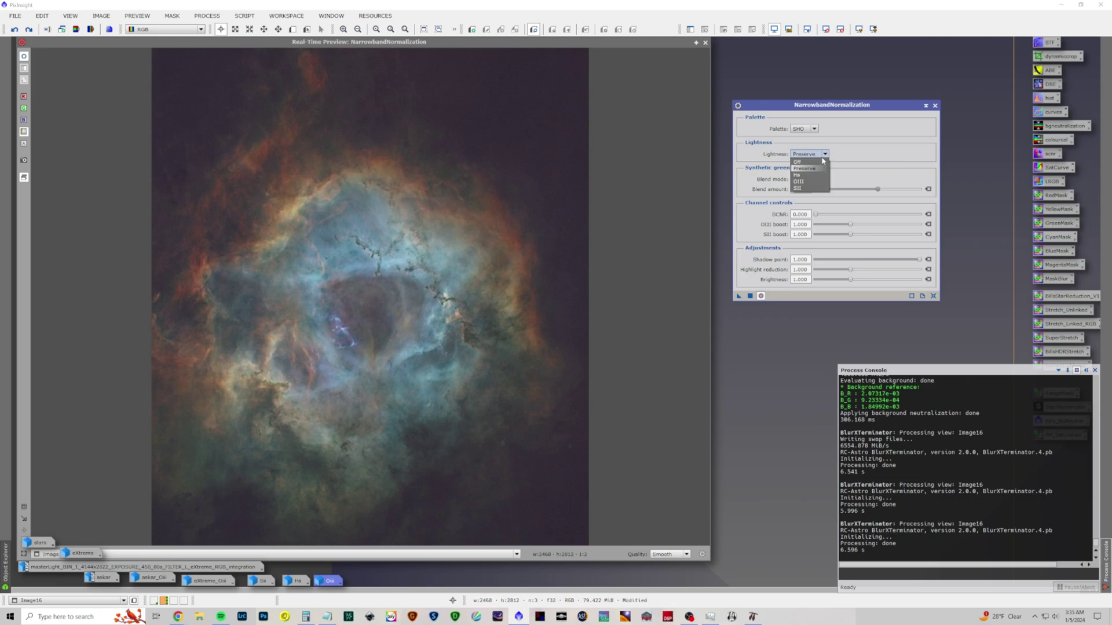
{"action": "left_click", "coordinate": [818, 175]}
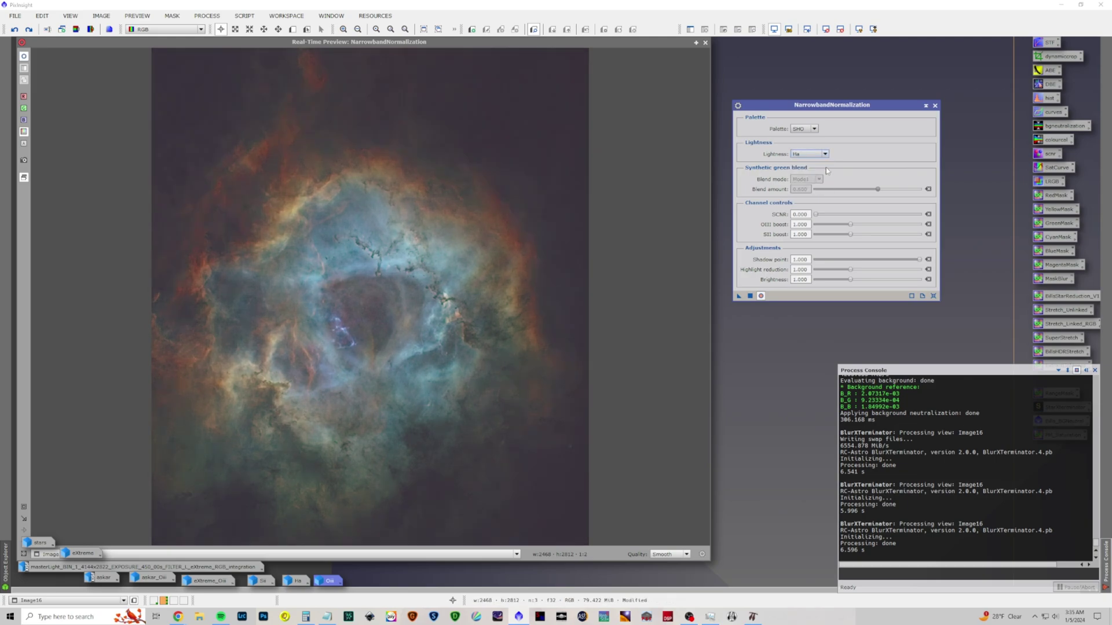
{"action": "left_click", "coordinate": [823, 154]}
{"action": "left_click", "coordinate": [821, 168]}
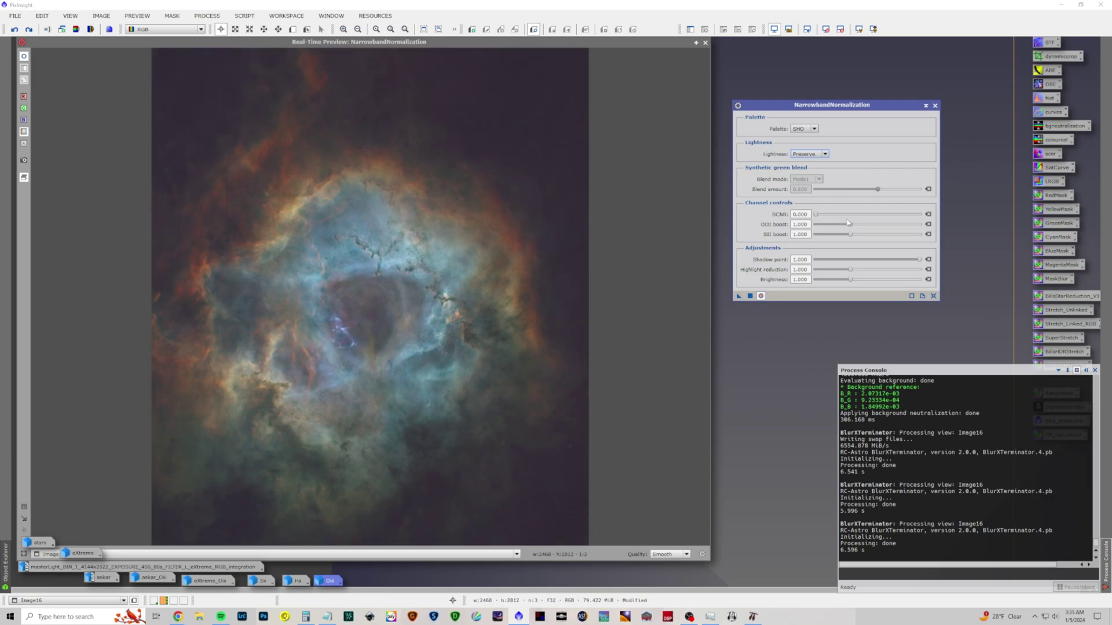
Set highlight reduction to 0.776 and brightness to 1.127, slightly raise the OIII and SII boosts, and apply the normalization to the image.
{"action": "left_click", "coordinate": [851, 272]}
{"action": "mouse_move", "coordinate": [851, 270]}
{"action": "left_mouse_down"}
{"action": "mouse_move", "coordinate": [835, 270]}
{"action": "mouse_move", "coordinate": [859, 281]}
{"action": "left_mouse_up"}
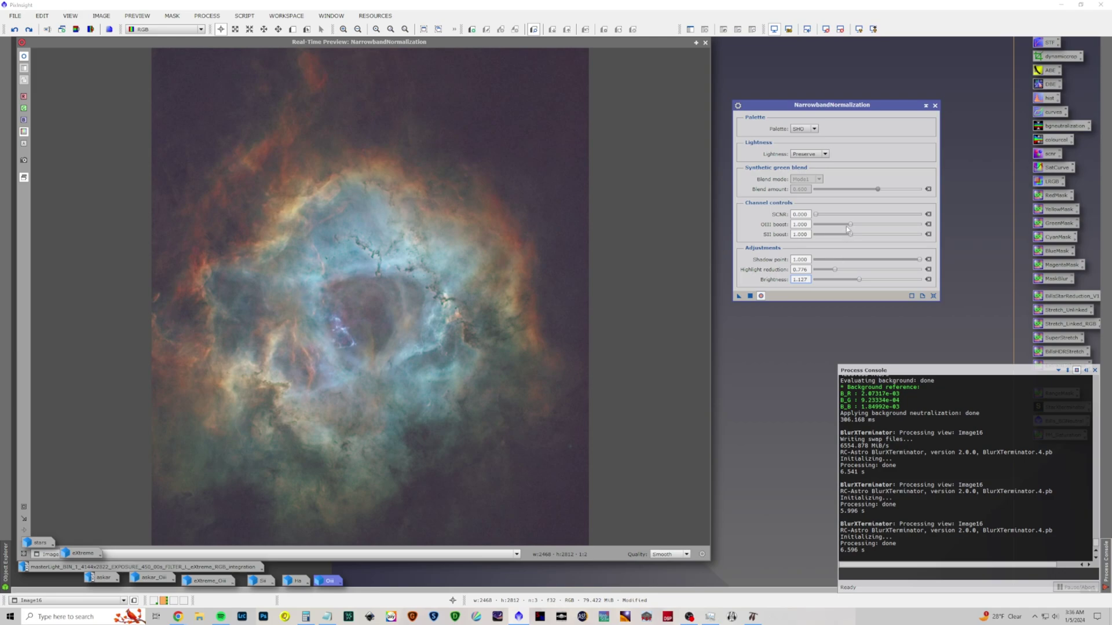
{"action": "left_click_drag", "start_coordinate": [851, 227], "coordinate": [861, 225]}
{"action": "mouse_move", "coordinate": [850, 235]}
{"action": "left_mouse_down"}
{"action": "mouse_move", "coordinate": [837, 238]}
{"action": "mouse_move", "coordinate": [857, 238]}
{"action": "left_mouse_up"}
{"action": "left_click", "coordinate": [751, 296]}
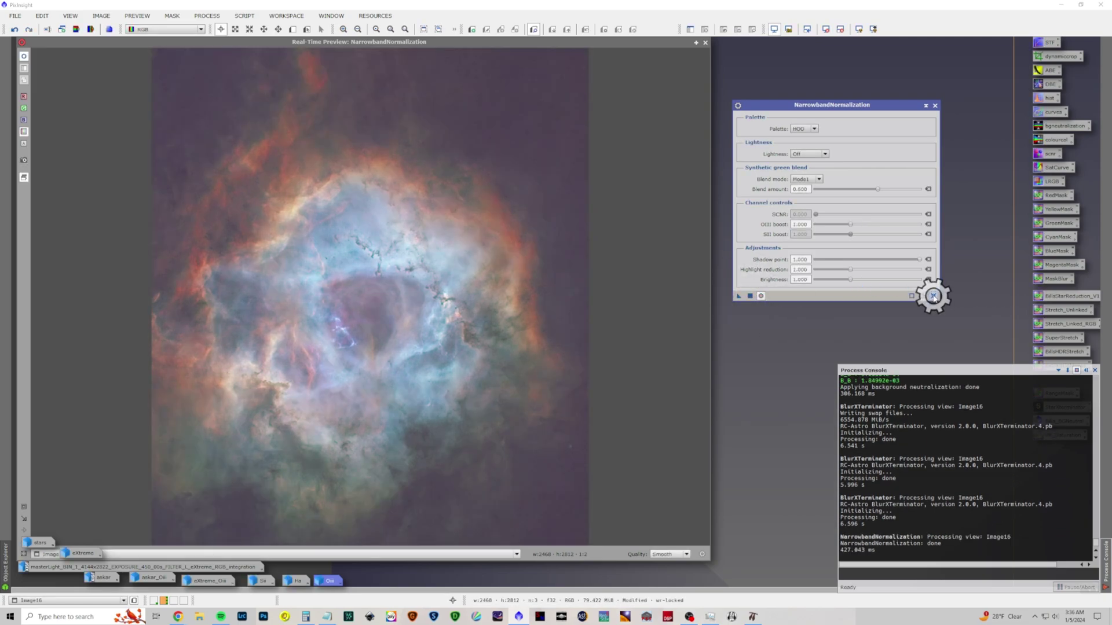
Close NarrowbandNormalization with its real-time preview and refresh the auto-stretch on the normalized colour image.
{"action": "left_click", "coordinate": [934, 106]}
{"action": "left_click", "coordinate": [706, 42]}
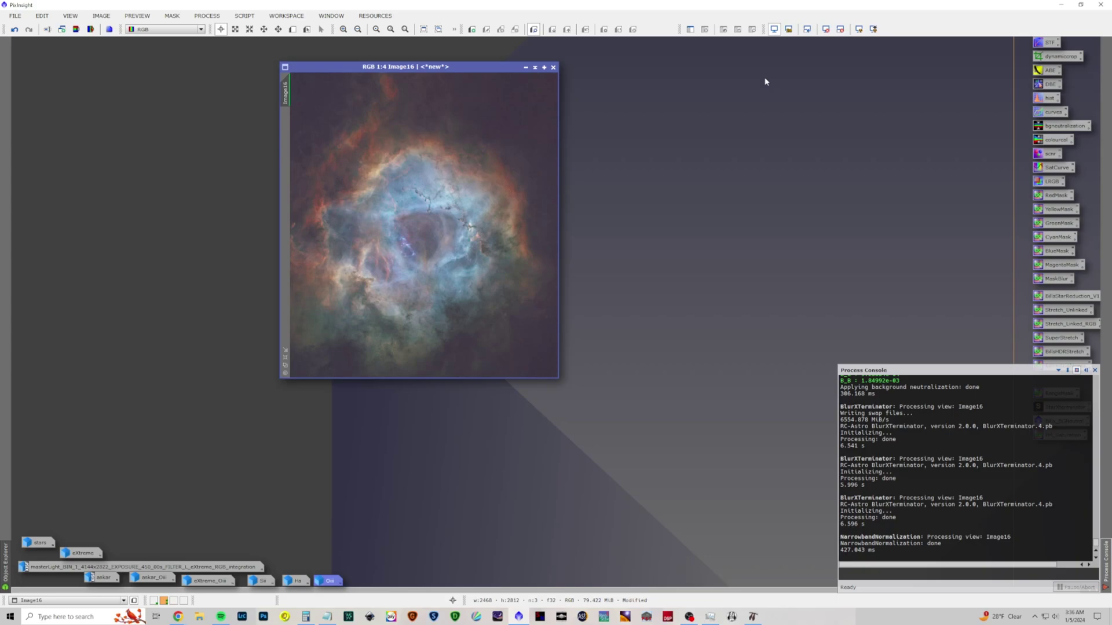
{"action": "left_click", "coordinate": [827, 29]}
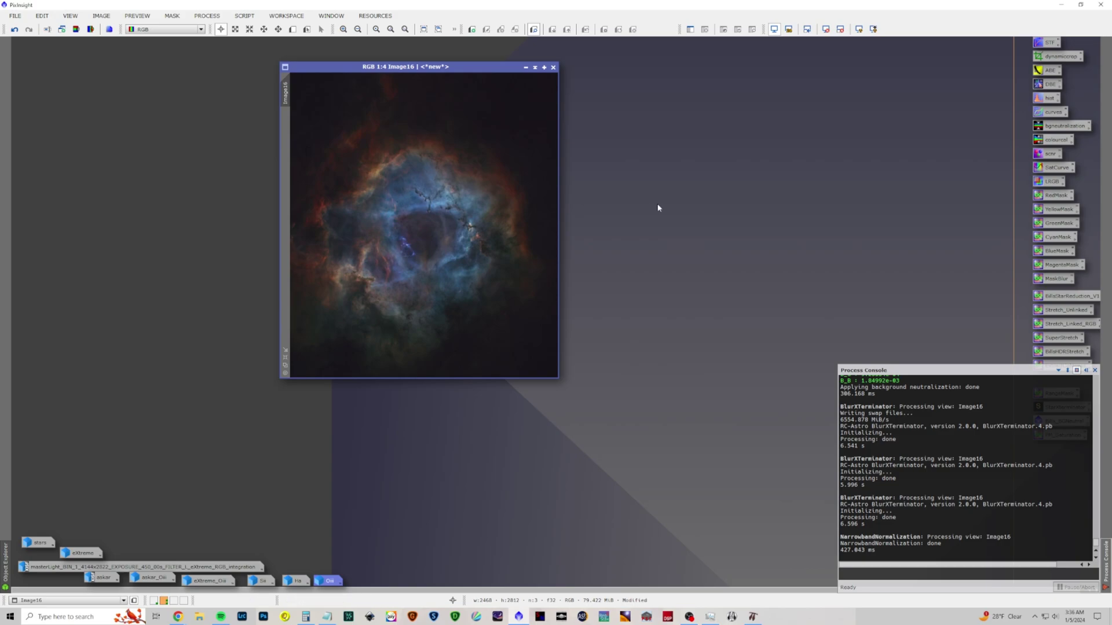
{"action": "left_click", "coordinate": [858, 30]}
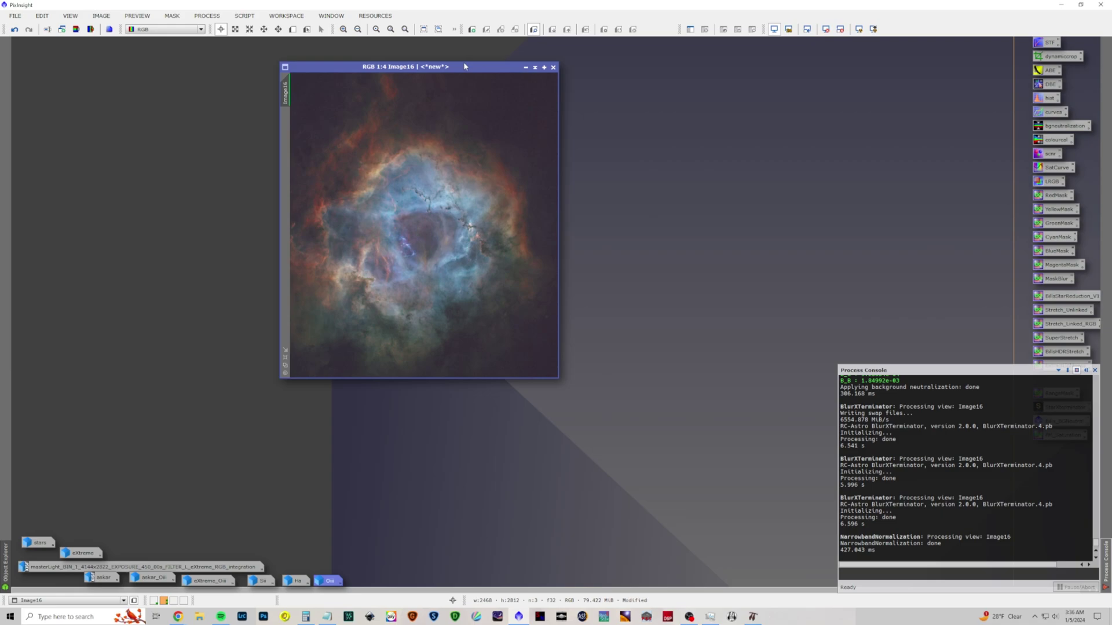
Open ScreenTransferFunction and HistogramTransformation, and compute an auto-stretch for the normalized colour image.
{"action": "left_click", "coordinate": [206, 16]}
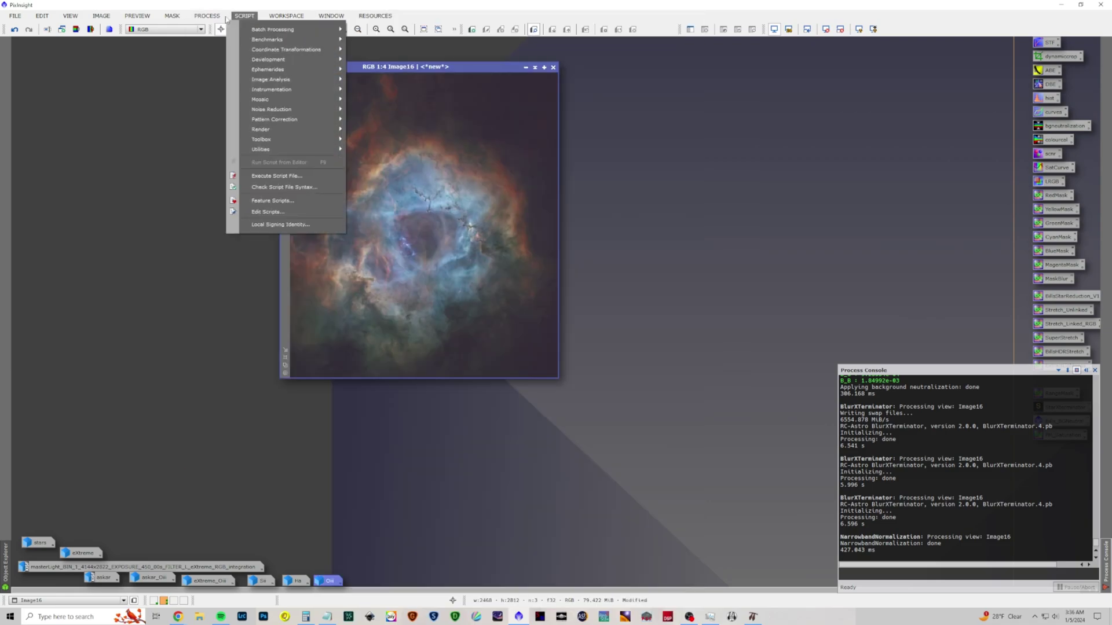
{"action": "left_click", "coordinate": [216, 16]}
{"action": "left_click", "coordinate": [216, 16]}
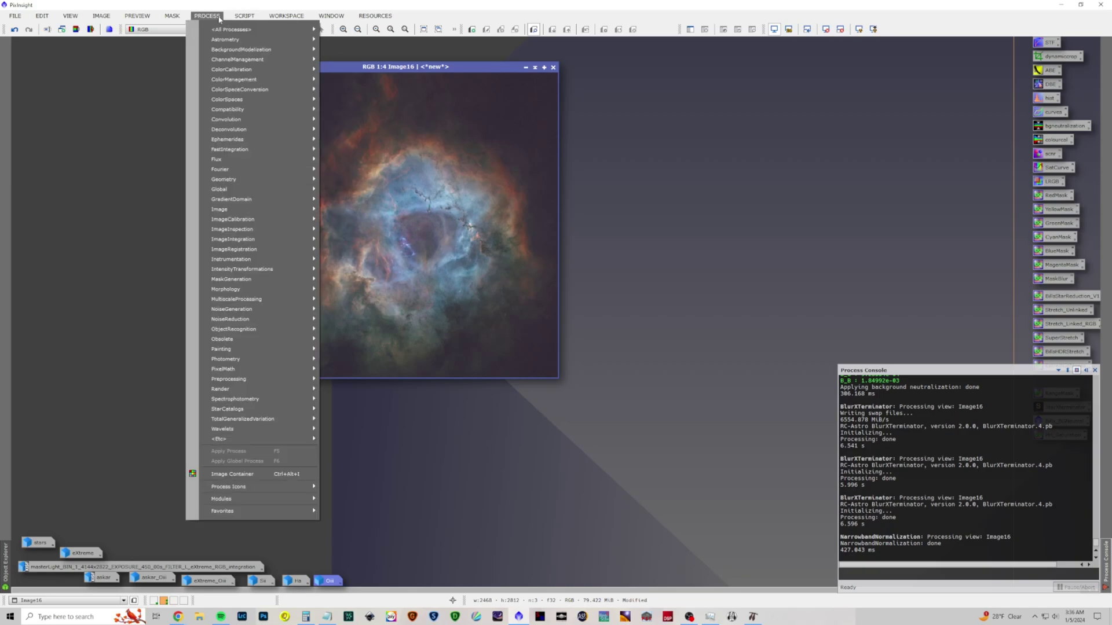
{"action": "left_click", "coordinate": [219, 18]}
{"action": "left_click", "coordinate": [219, 18]}
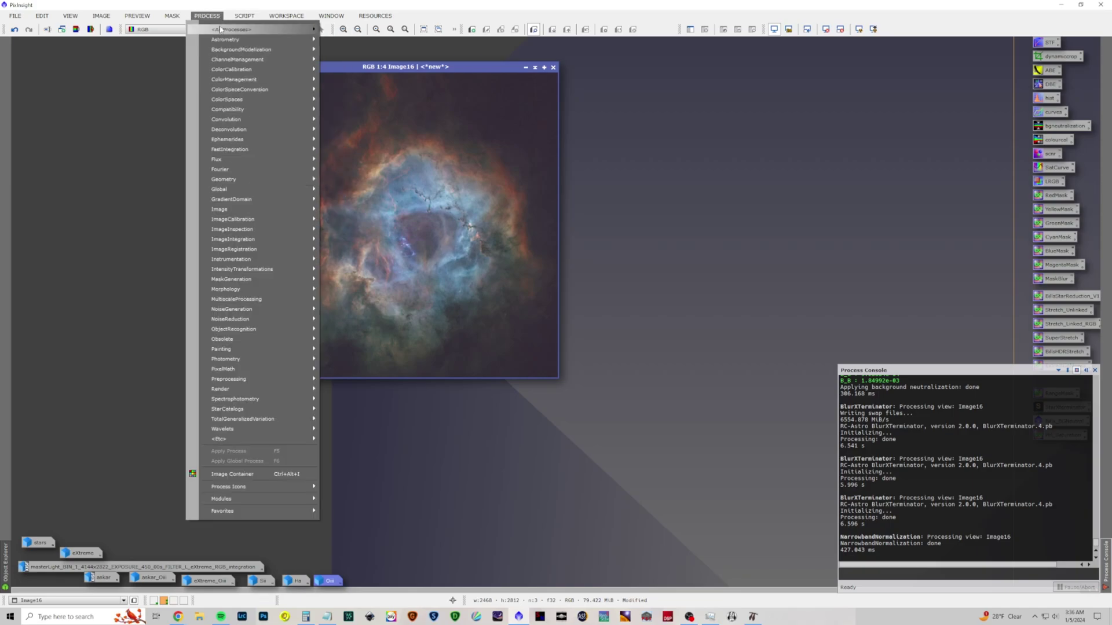
{"action": "mouse_move", "coordinate": [220, 29]}
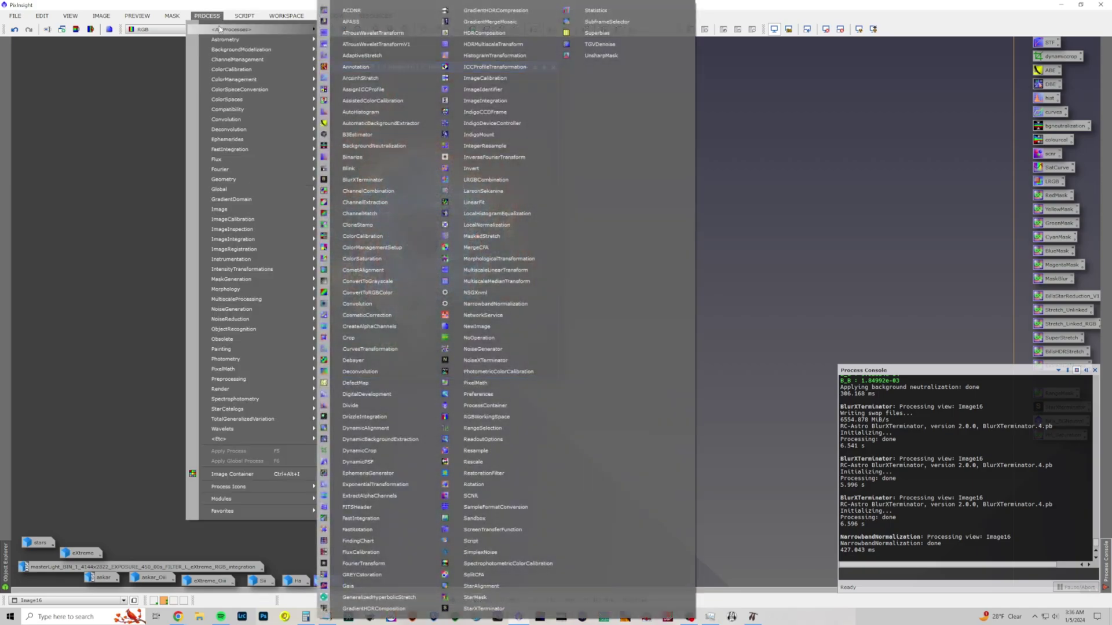
{"action": "left_click", "coordinate": [506, 529]}
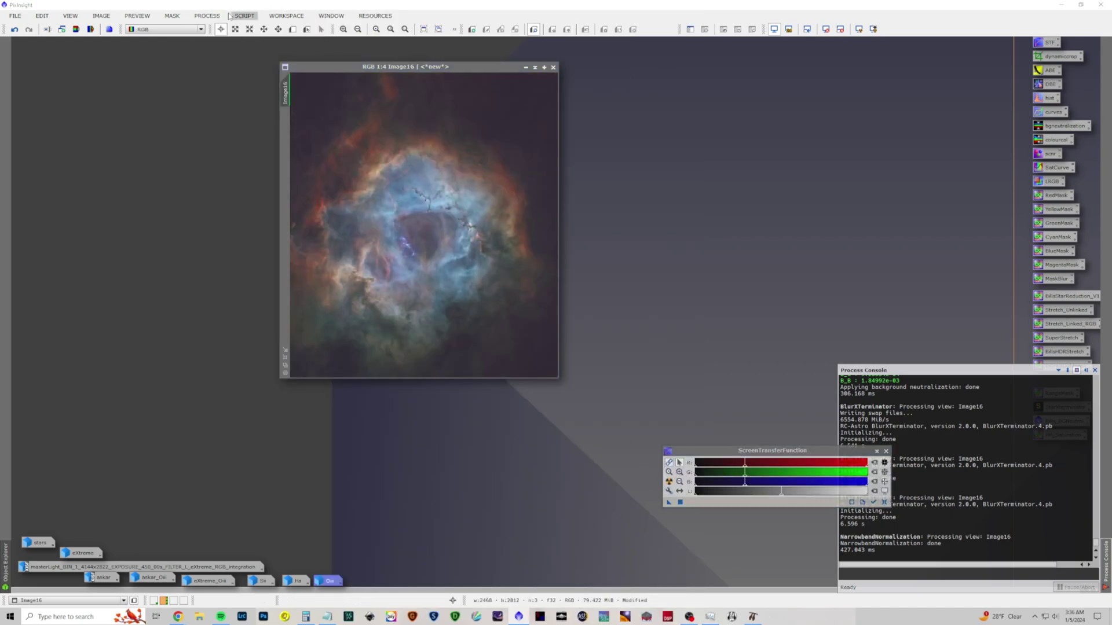
{"action": "left_click", "coordinate": [206, 16]}
{"action": "mouse_move", "coordinate": [232, 28]}
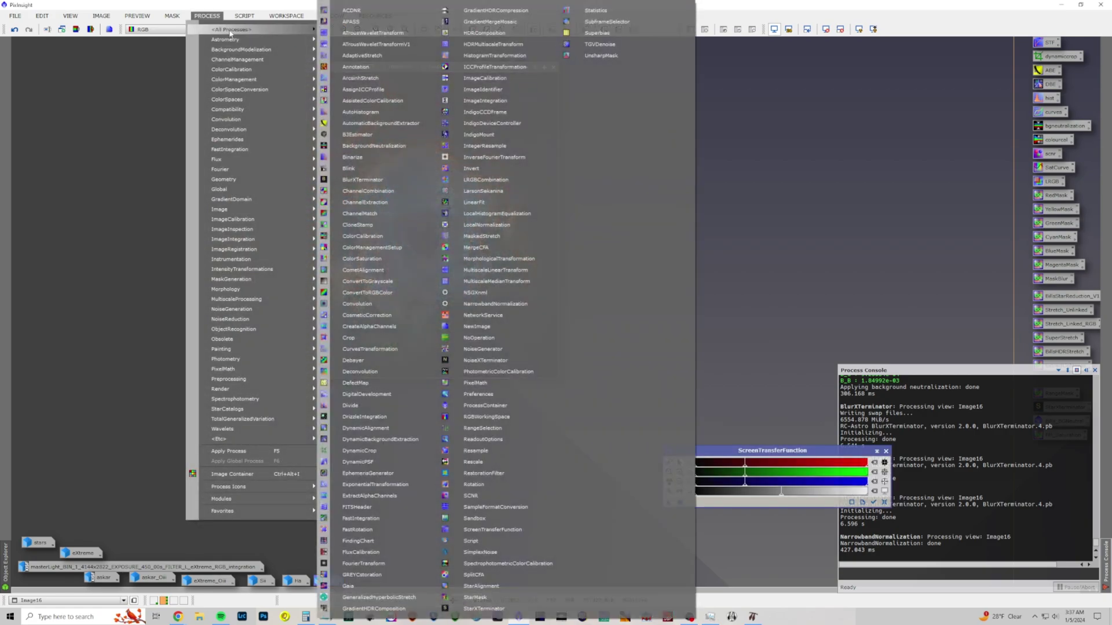
{"action": "left_click", "coordinate": [506, 55]}
{"action": "left_click", "coordinate": [669, 482]}
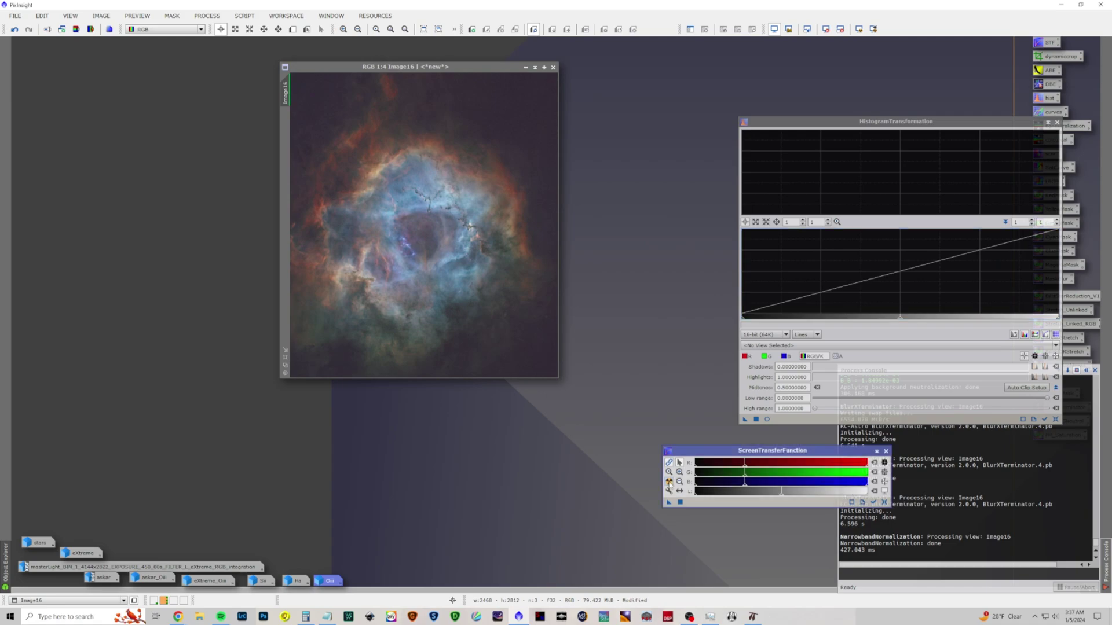
Apply the computed auto-stretch permanently to the nebula image, reset its screen stretch, and close HistogramTransformation and ScreenTransferFunction.
{"action": "left_click_drag", "start_coordinate": [669, 502], "coordinate": [423, 242]}
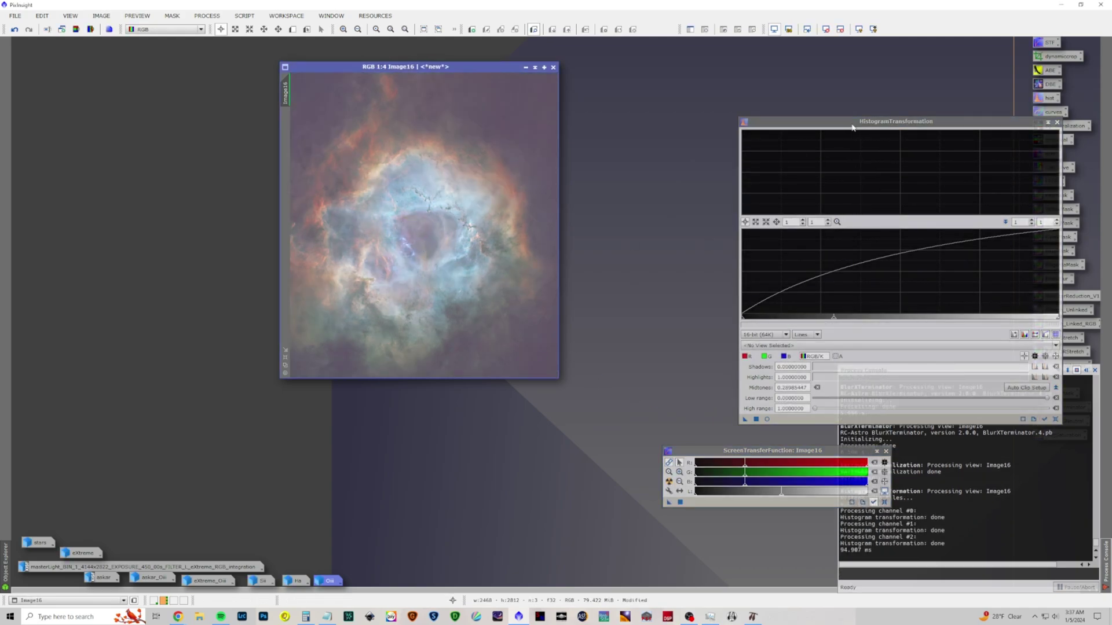
{"action": "left_click", "coordinate": [826, 29]}
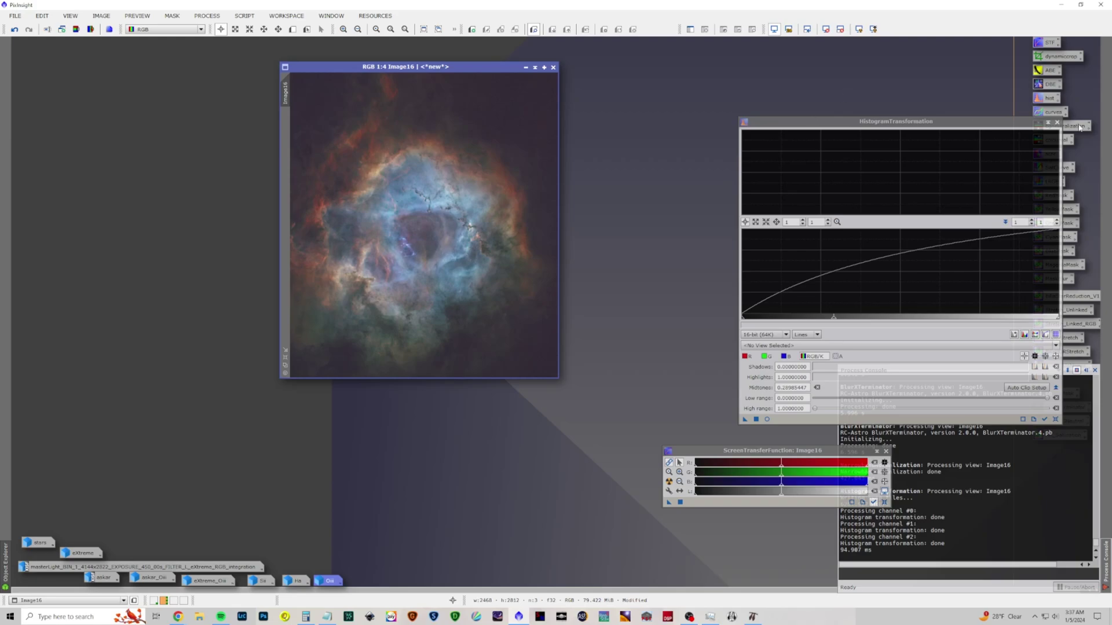
{"action": "left_click", "coordinate": [1057, 123]}
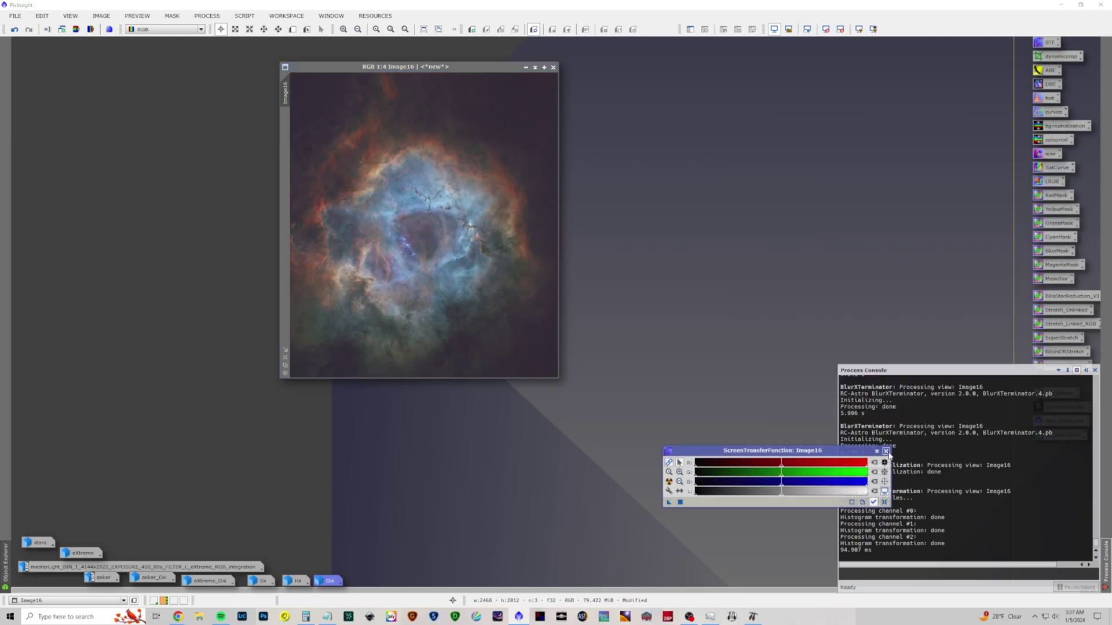
{"action": "left_click", "coordinate": [886, 451]}
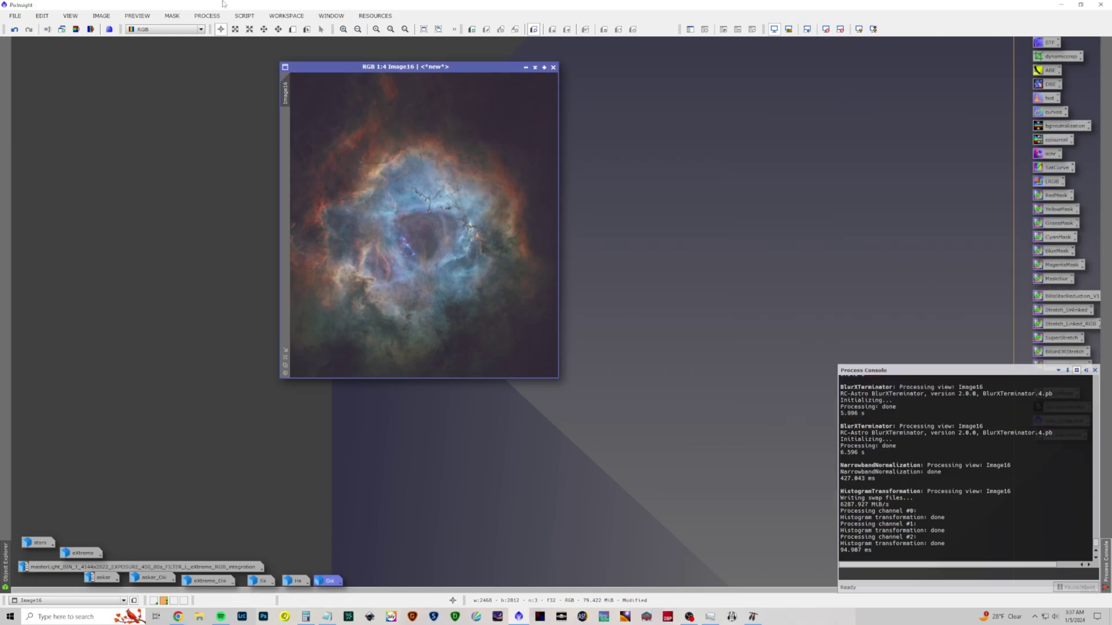
Open GeneralizedHyperbolicStretch, choose the Linear transformation, raise the blackpoint to about 0.07, and start a real-time preview of the nebula.
{"action": "left_click", "coordinate": [210, 16]}
{"action": "mouse_move", "coordinate": [221, 32]}
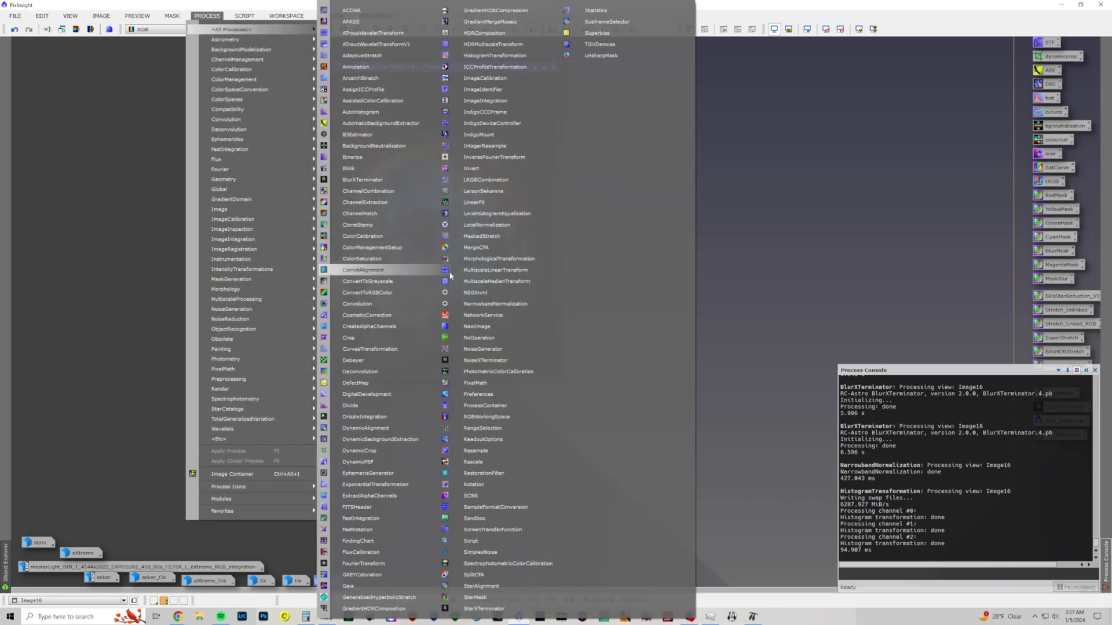
{"action": "left_click", "coordinate": [424, 596]}
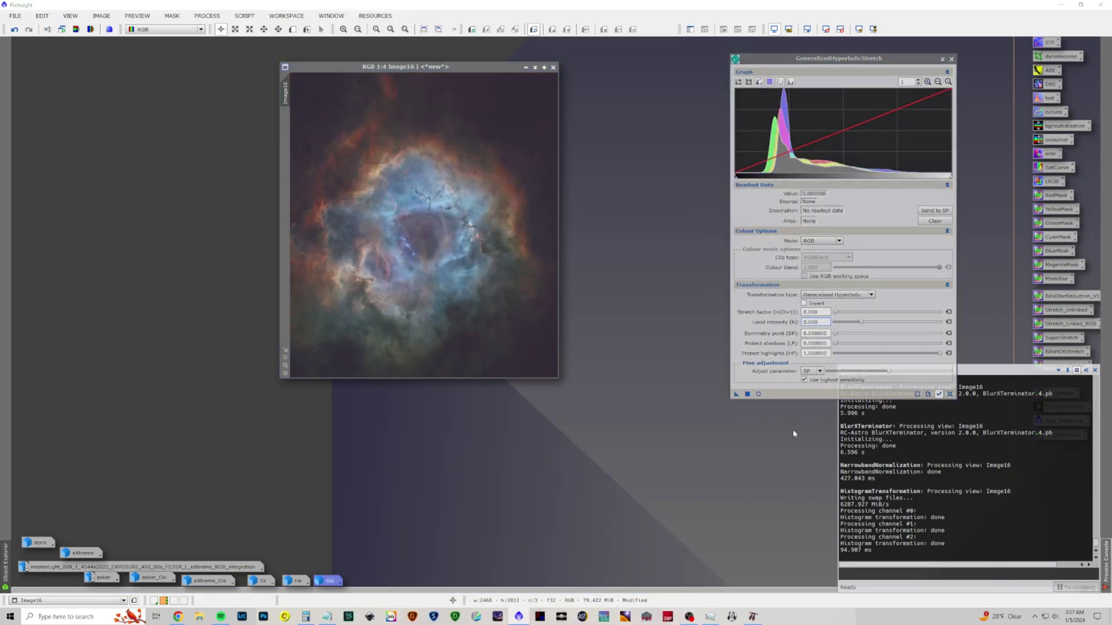
{"action": "left_click", "coordinate": [873, 294]}
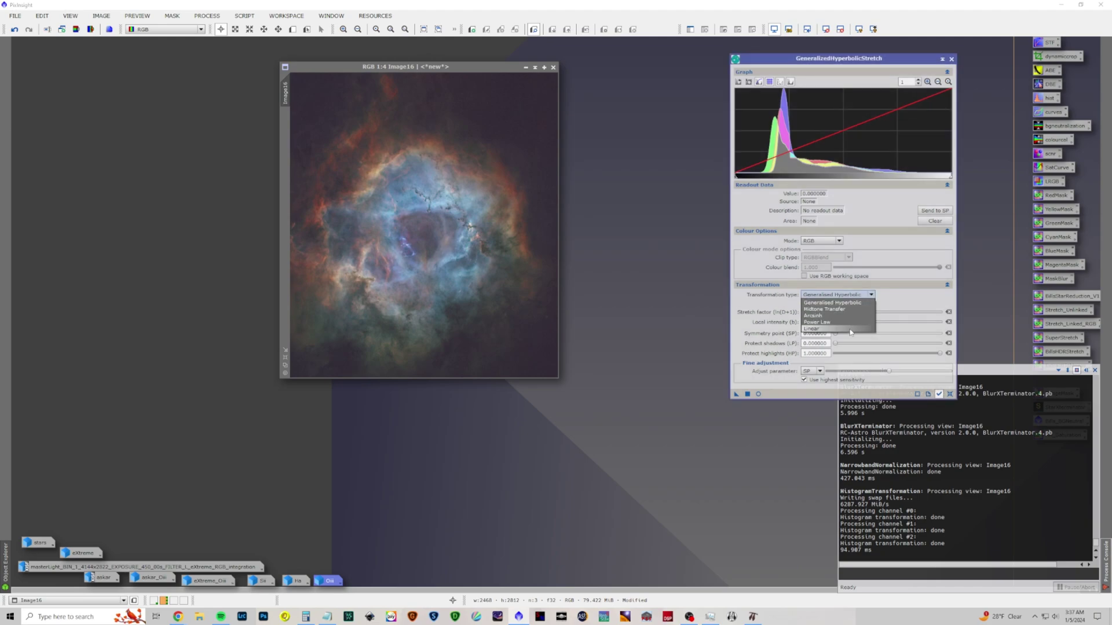
{"action": "left_click", "coordinate": [849, 328]}
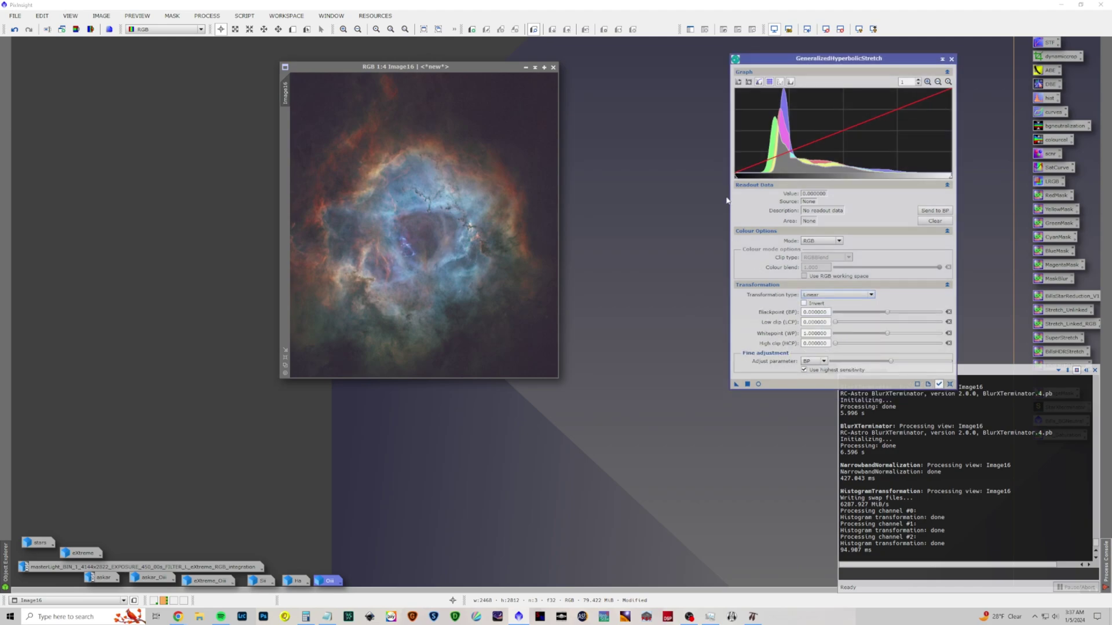
{"action": "left_click_drag", "start_coordinate": [735, 174], "coordinate": [750, 181]}
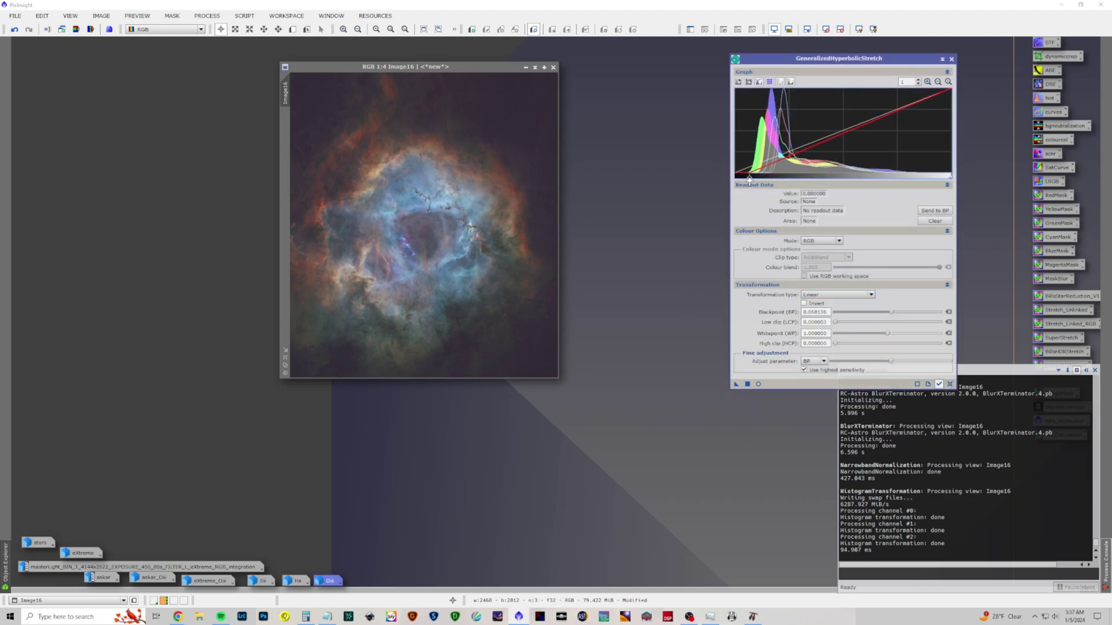
{"action": "left_click", "coordinate": [758, 384]}
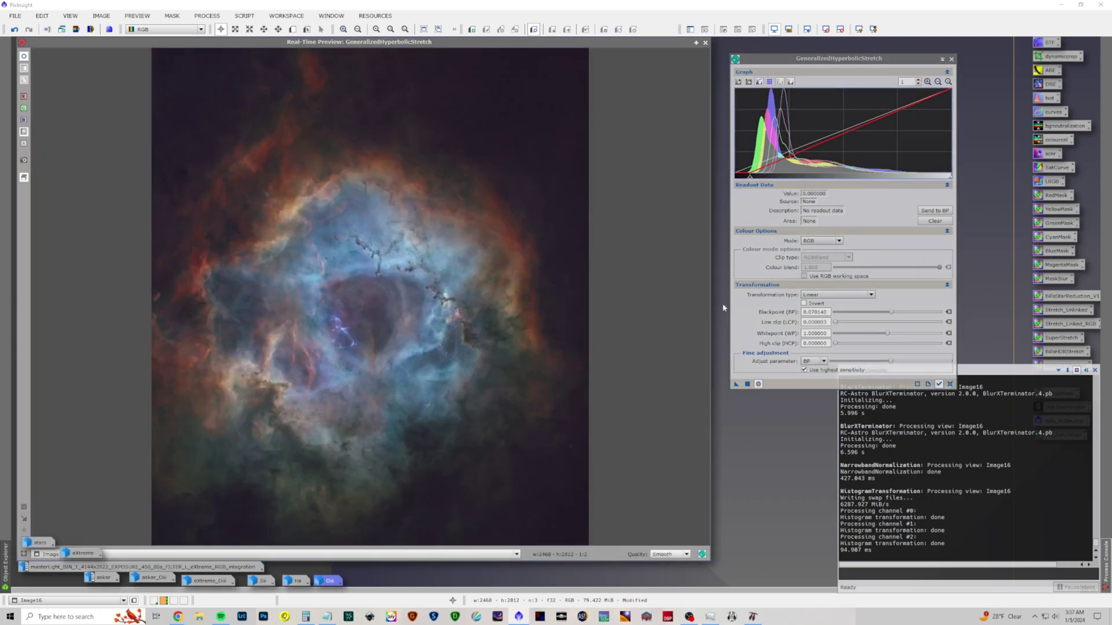
Set the linear stretch's blackpoint to 0.04, apply it to the nebula image, and close the tool and its real-time preview.
{"action": "left_click_drag", "start_coordinate": [752, 177], "coordinate": [744, 177]}
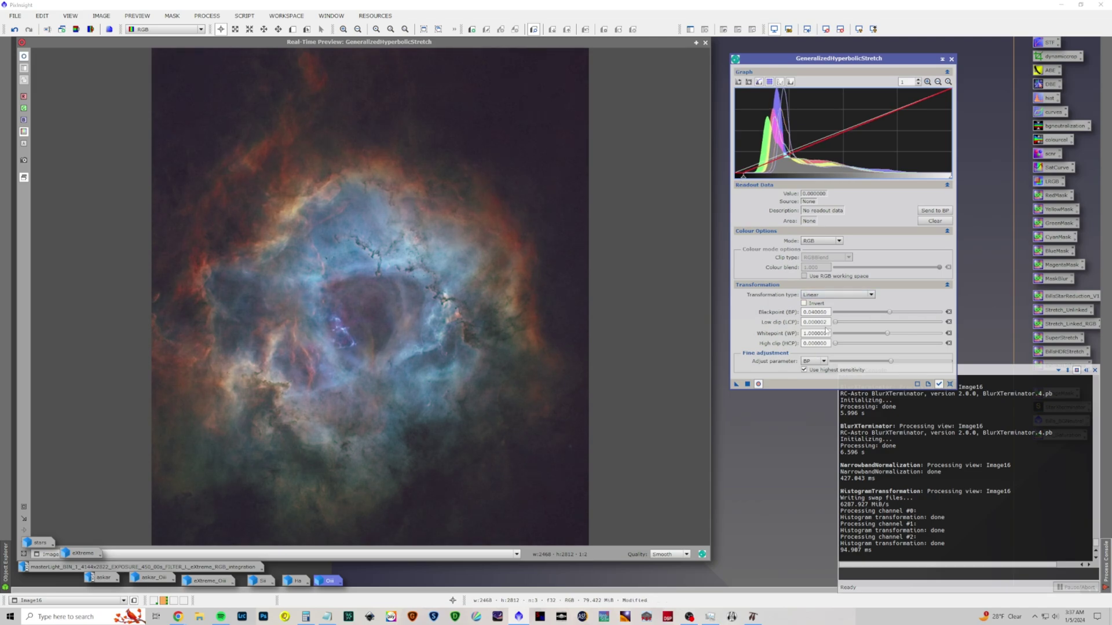
{"action": "left_click", "coordinate": [747, 384]}
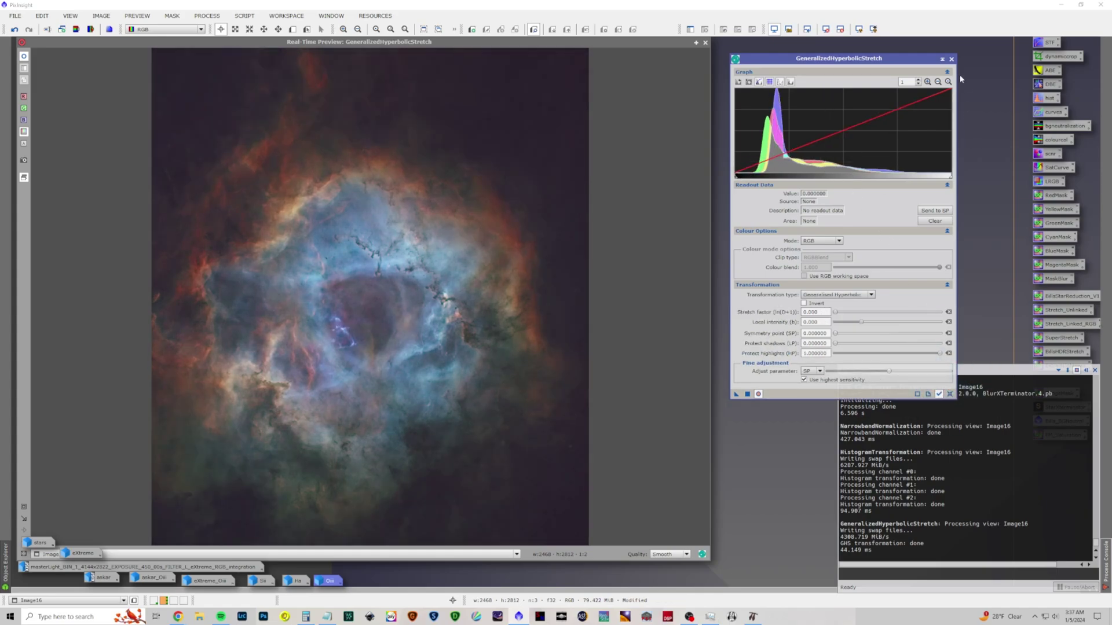
{"action": "left_click", "coordinate": [951, 59]}
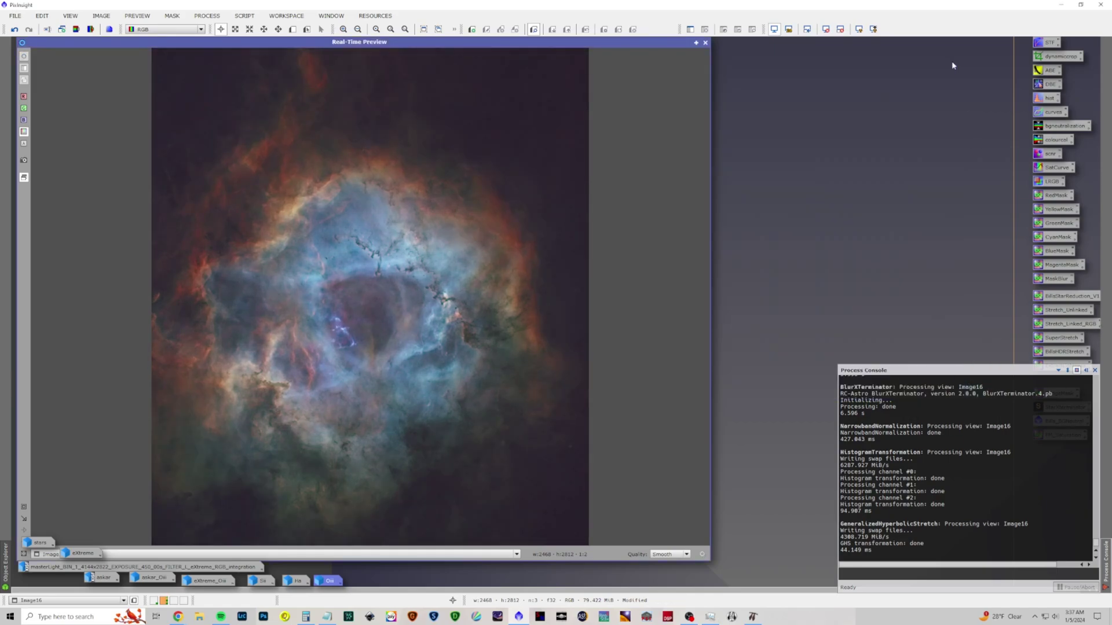
{"action": "left_click", "coordinate": [705, 43]}
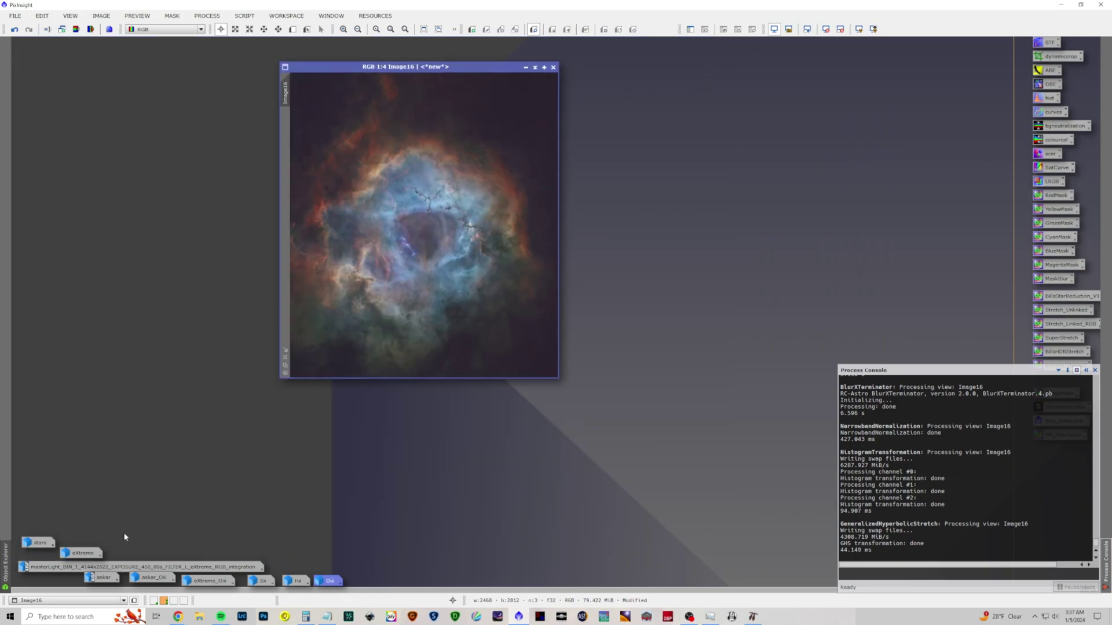
Restore the stars image, reset its screen stretch, and apply a previewed HistogramTransformation to it with the existing midtones setting.
{"action": "double_click", "coordinate": [41, 545]}
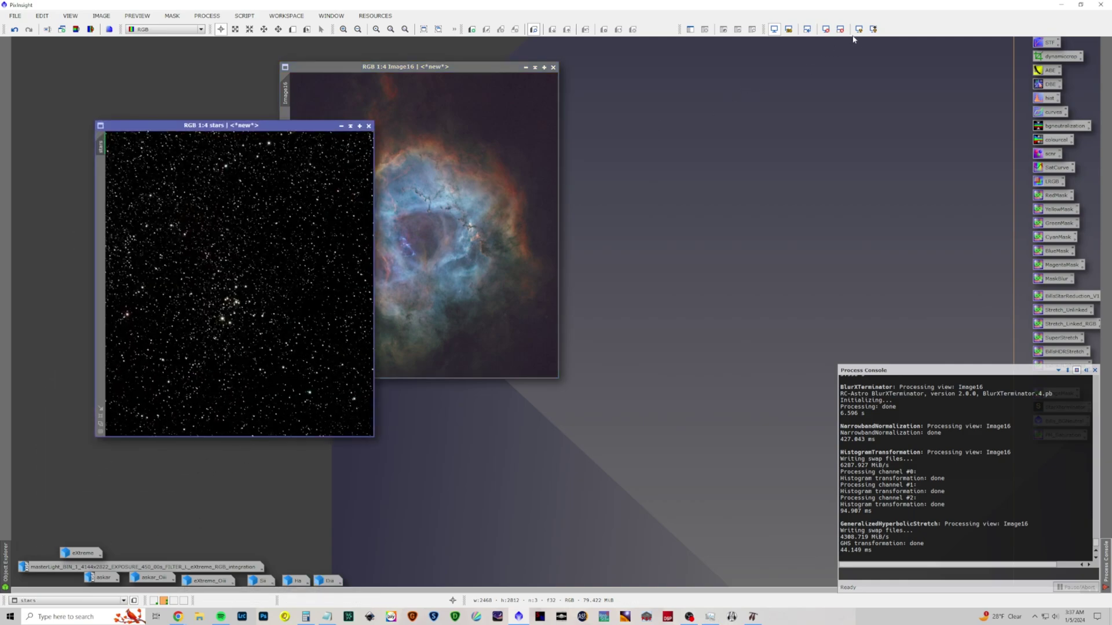
{"action": "left_click", "coordinate": [825, 29]}
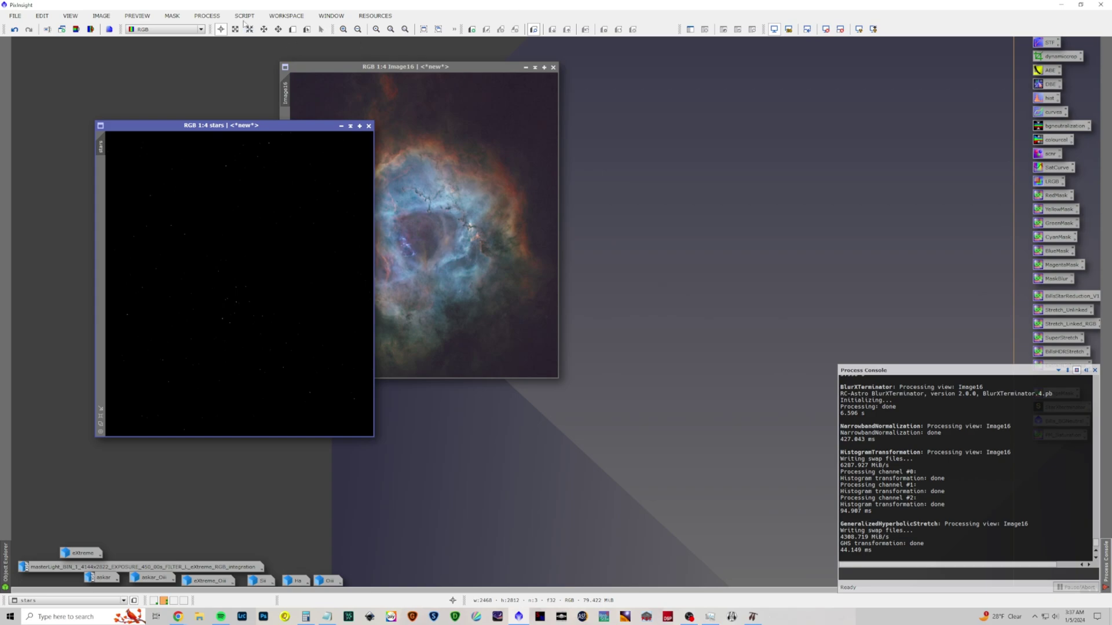
{"action": "left_click", "coordinate": [207, 16]}
{"action": "mouse_move", "coordinate": [232, 29]}
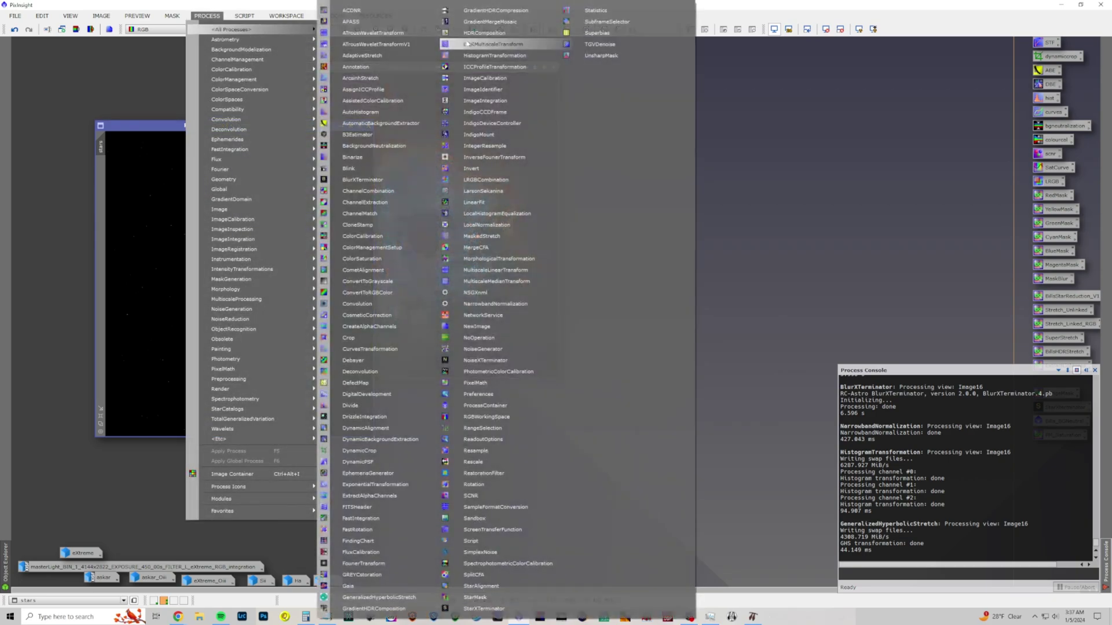
{"action": "left_click", "coordinate": [495, 58]}
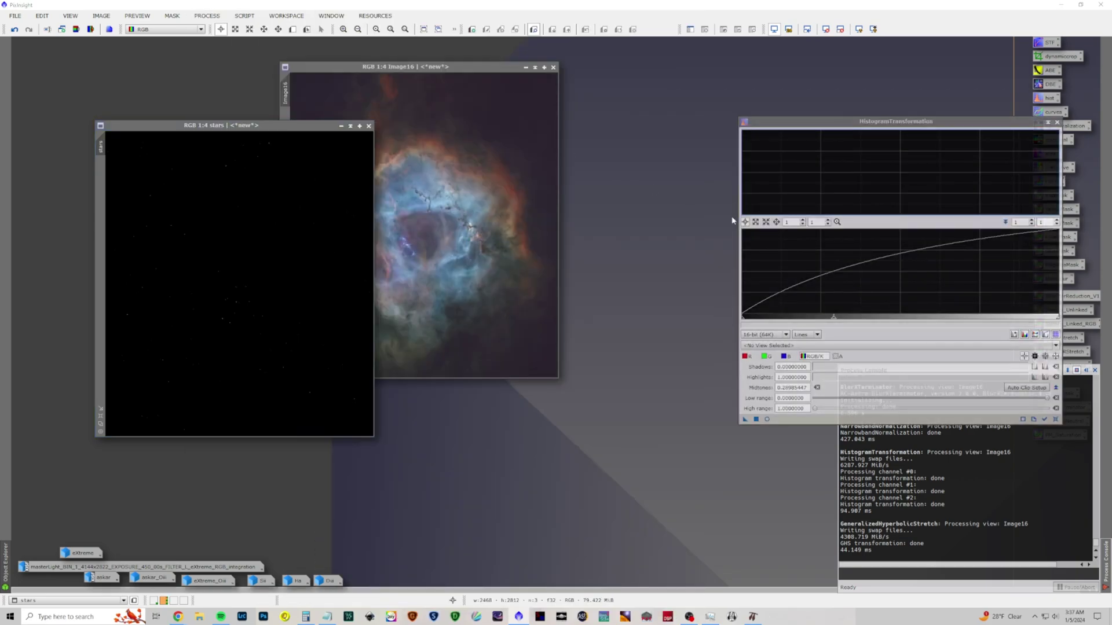
{"action": "left_click", "coordinate": [766, 419]}
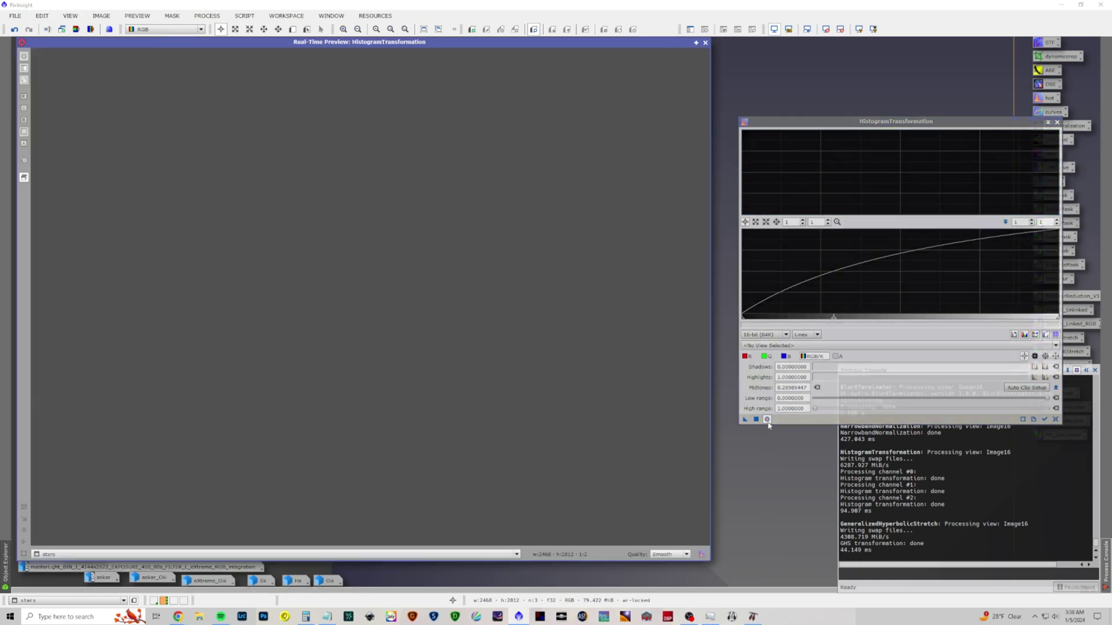
{"action": "left_click", "coordinate": [756, 419]}
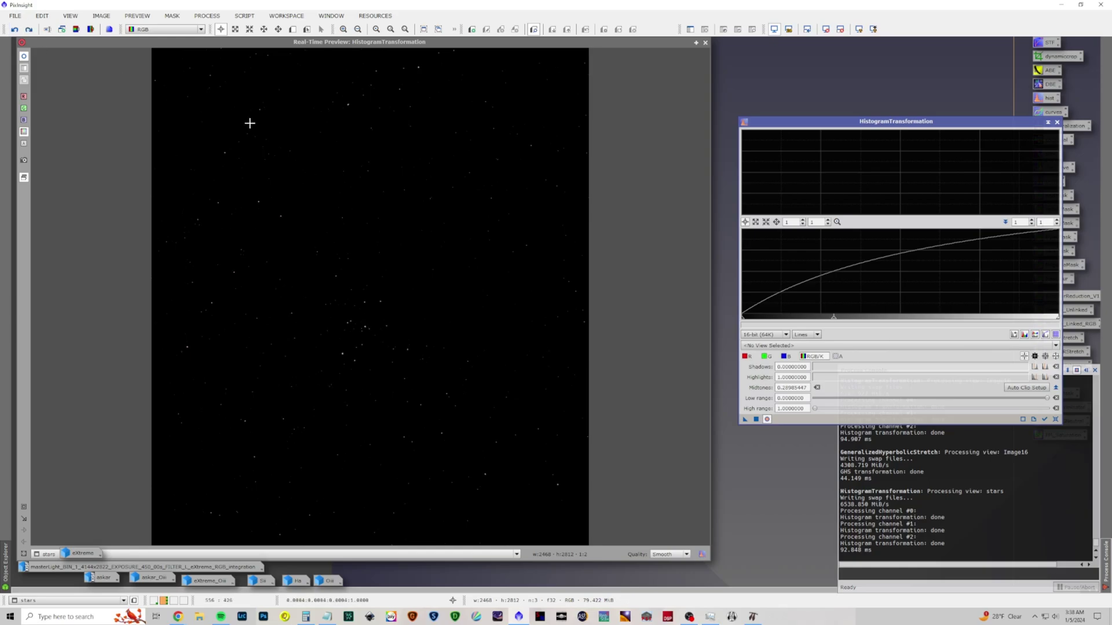
Reset the histogram curve and stretch the stars image again with midtones at about 0.112.
{"action": "left_click", "coordinate": [1055, 419]}
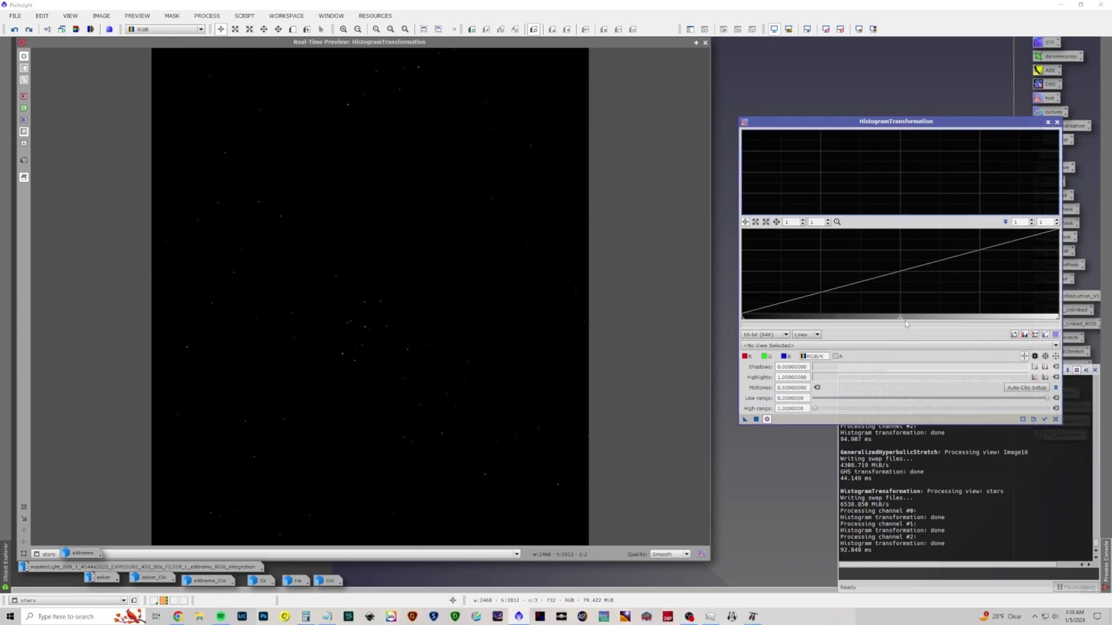
{"action": "left_click_drag", "start_coordinate": [902, 322], "coordinate": [777, 303]}
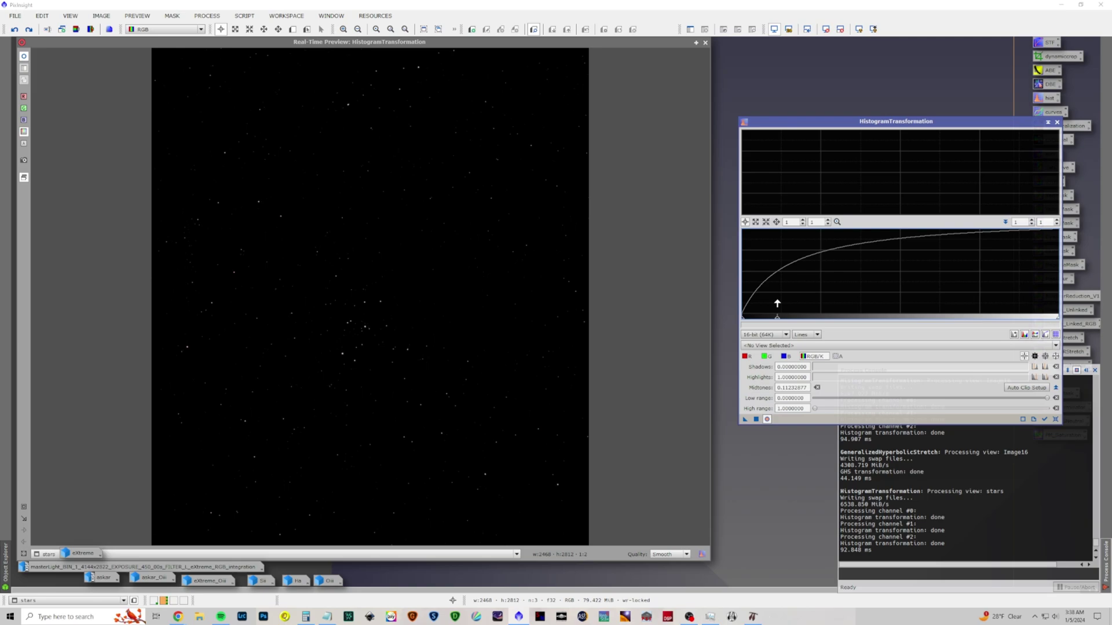
{"action": "left_click", "coordinate": [756, 419]}
Reset the histogram curve and apply another stars stretch with midtones at about 0.10.
{"action": "left_click", "coordinate": [1055, 419]}
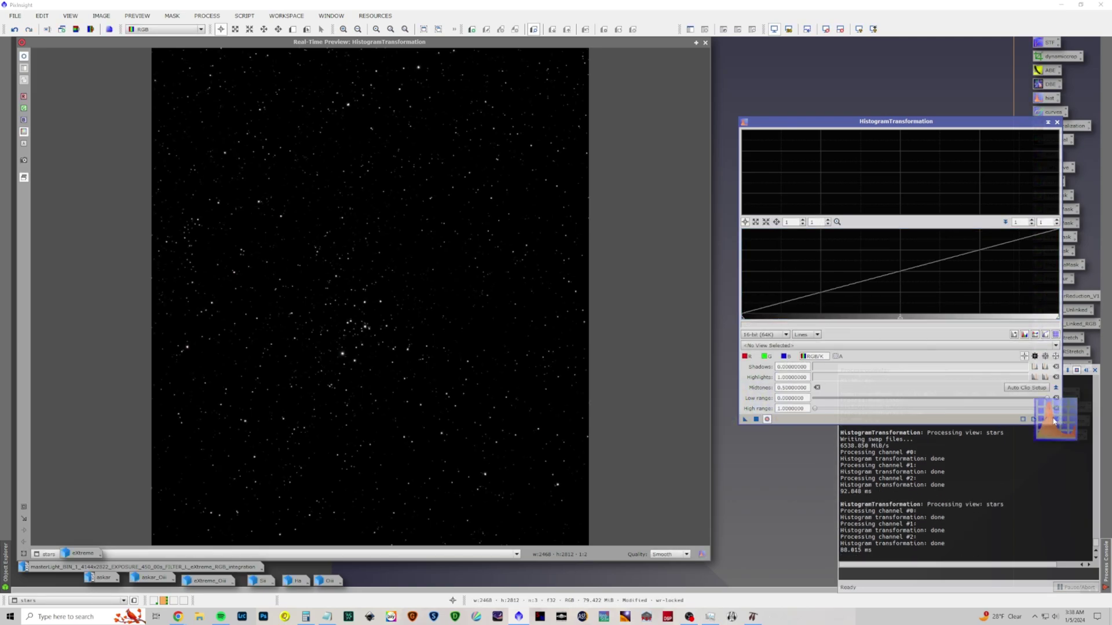
{"action": "left_click", "coordinate": [902, 322]}
{"action": "left_click_drag", "start_coordinate": [903, 322], "coordinate": [774, 301]}
{"action": "left_click", "coordinate": [756, 419]}
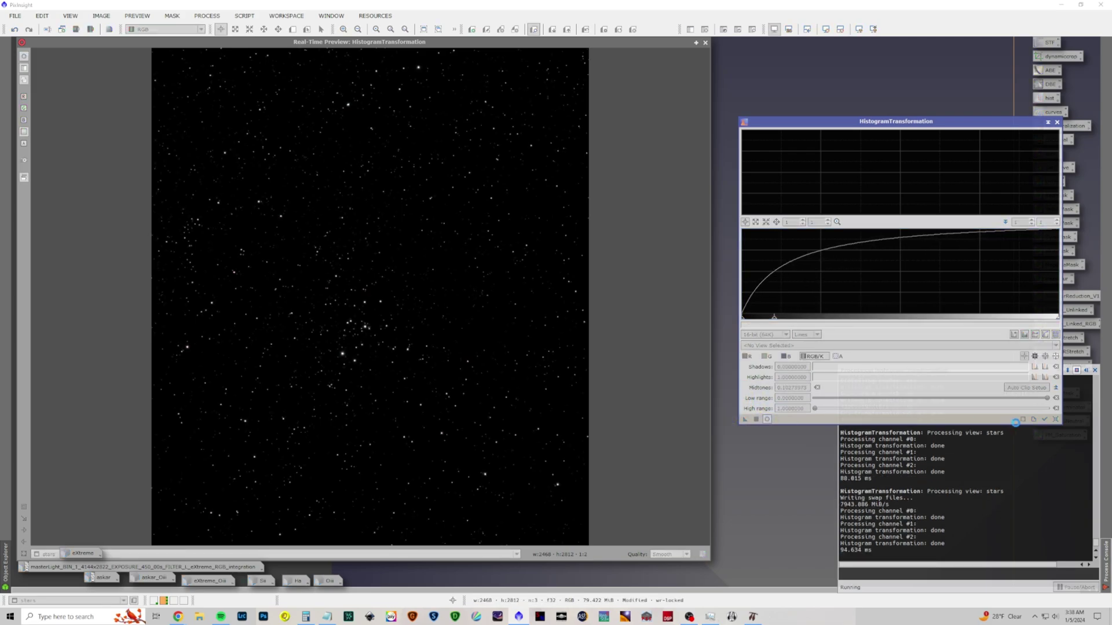
Apply a gentler final stretch to the stars image with midtones at about 0.242, resetting the curve before and after it.
{"action": "left_click", "coordinate": [1055, 419]}
{"action": "left_click_drag", "start_coordinate": [903, 320], "coordinate": [817, 315]}
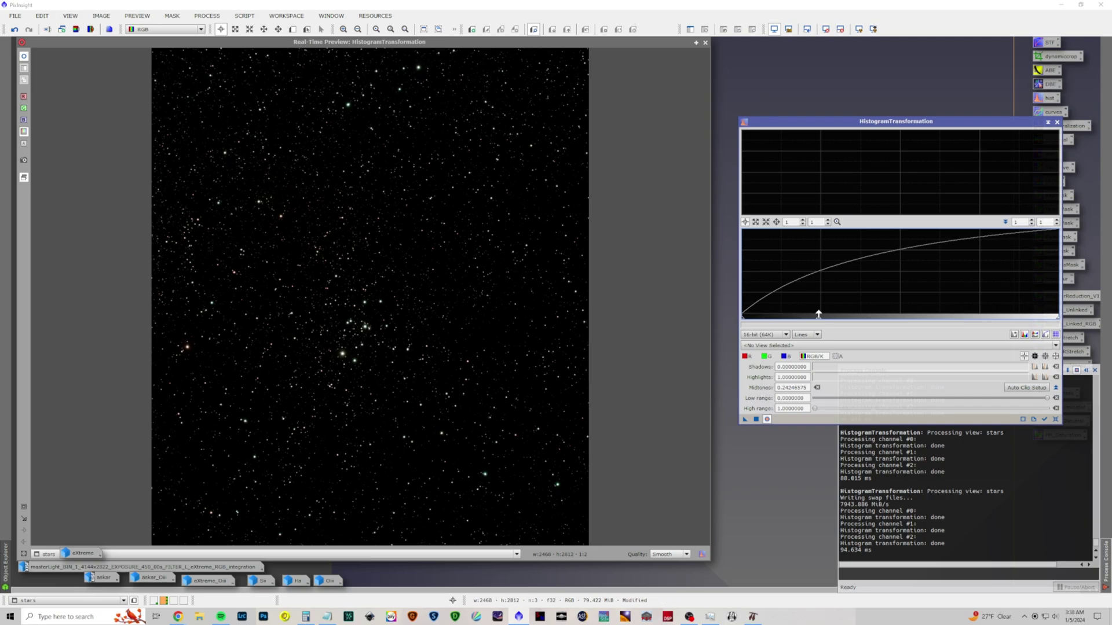
{"action": "left_click", "coordinate": [755, 419]}
{"action": "left_click", "coordinate": [1055, 419]}
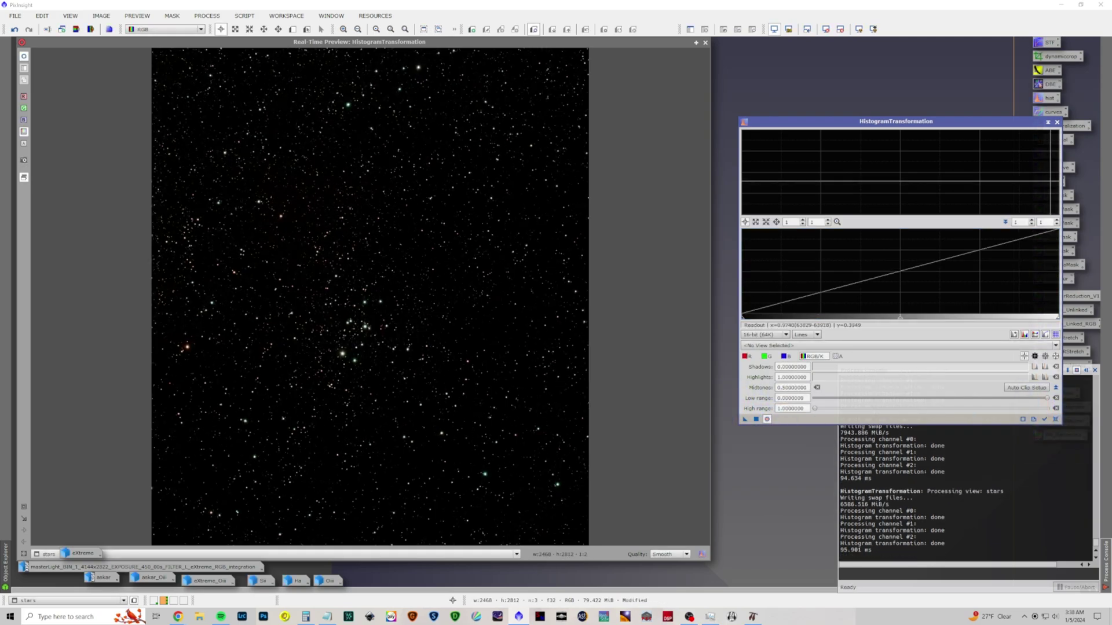
Close HistogramTransformation and its real-time preview, and place the stars image beside the nebula image.
{"action": "left_click", "coordinate": [1057, 122]}
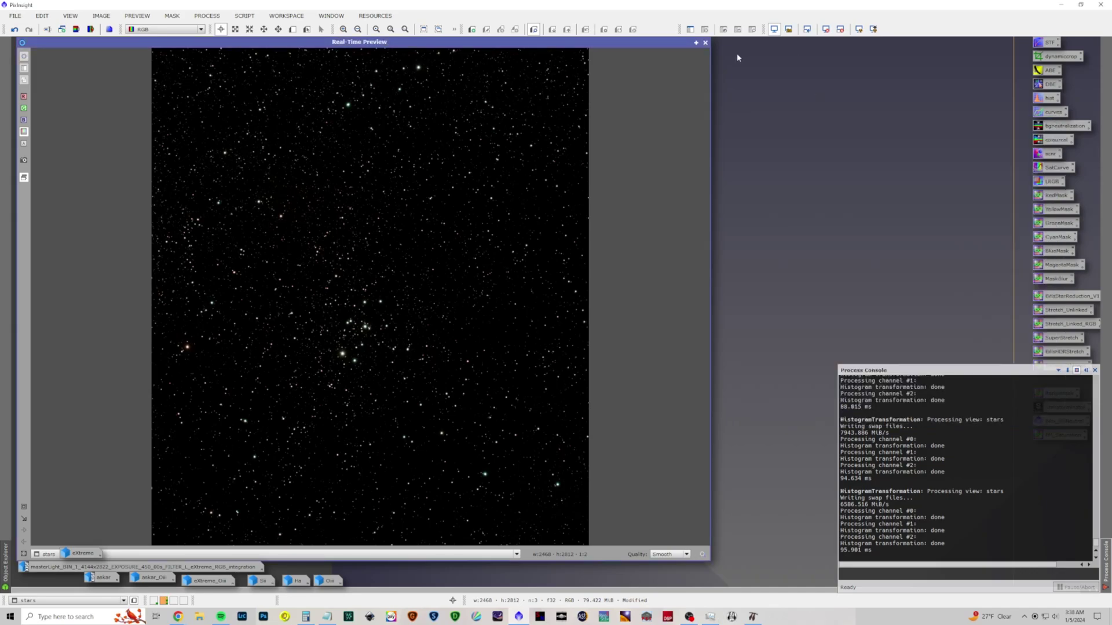
{"action": "left_click", "coordinate": [705, 42]}
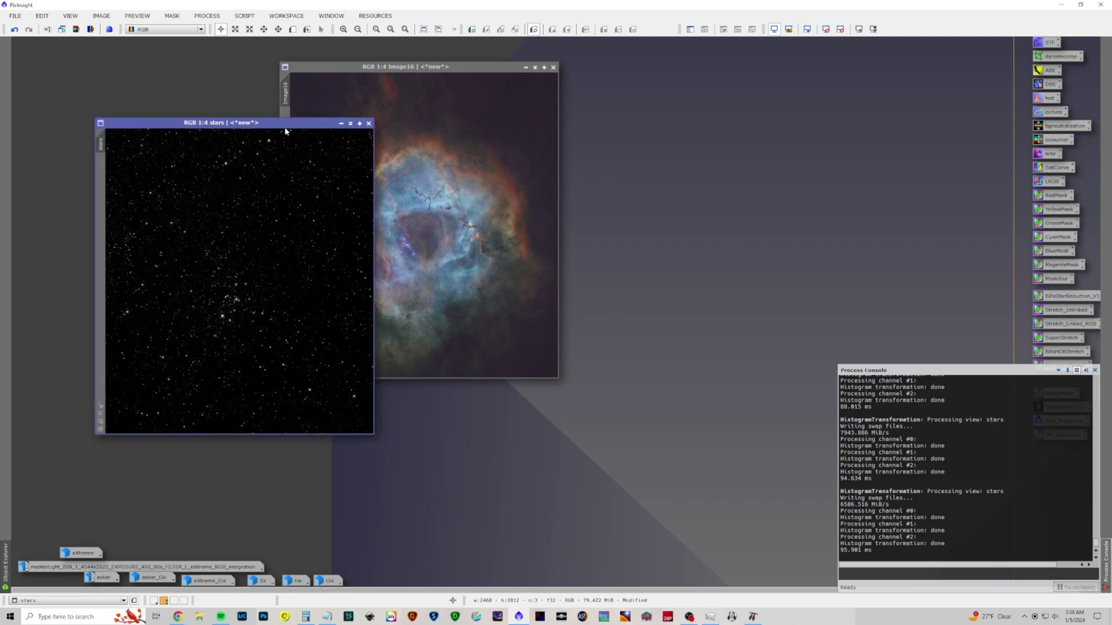
{"action": "left_click_drag", "start_coordinate": [285, 133], "coordinate": [751, 72]}
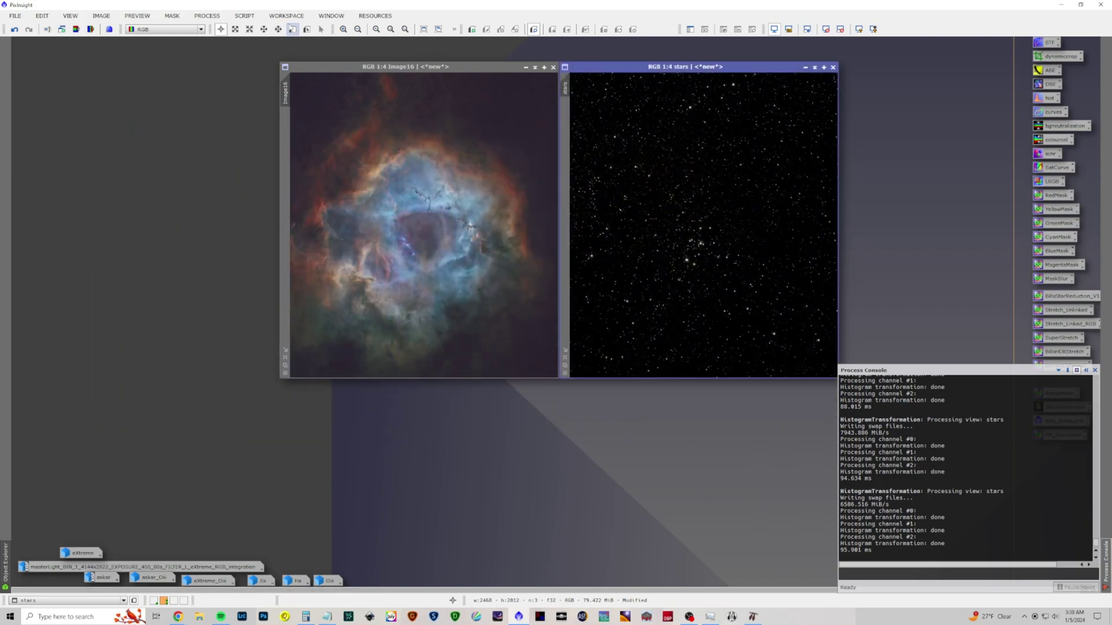
Apply BackgroundNeutralization twice to the nebula image with the target image as reference and an upper limit of 0.1, then close it.
{"action": "left_click", "coordinate": [377, 72]}
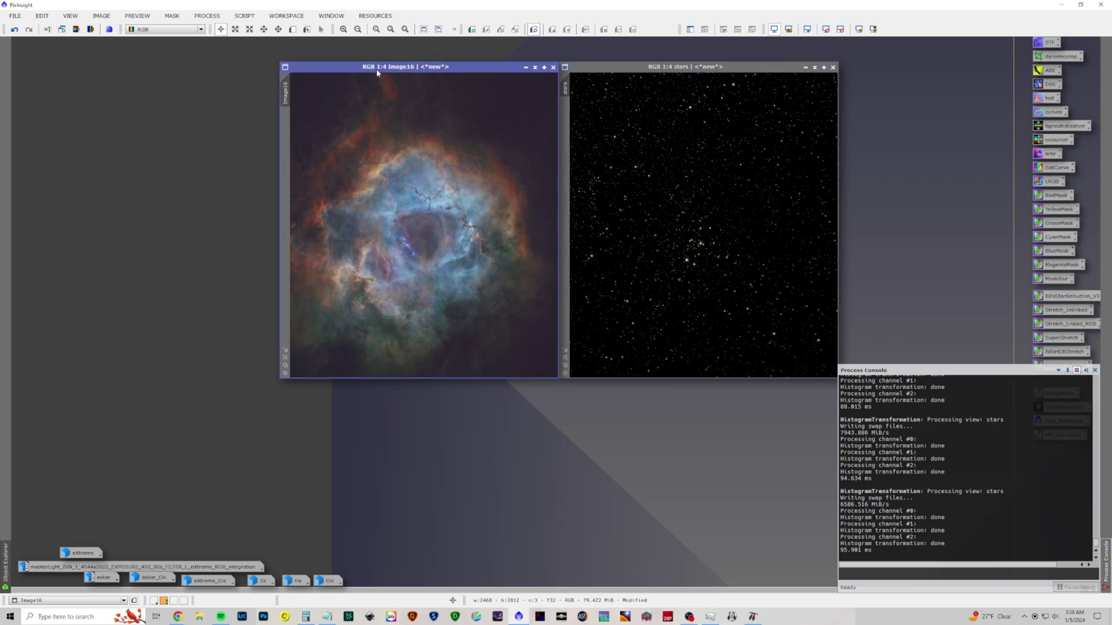
{"action": "left_click", "coordinate": [207, 16]}
{"action": "mouse_move", "coordinate": [232, 29]}
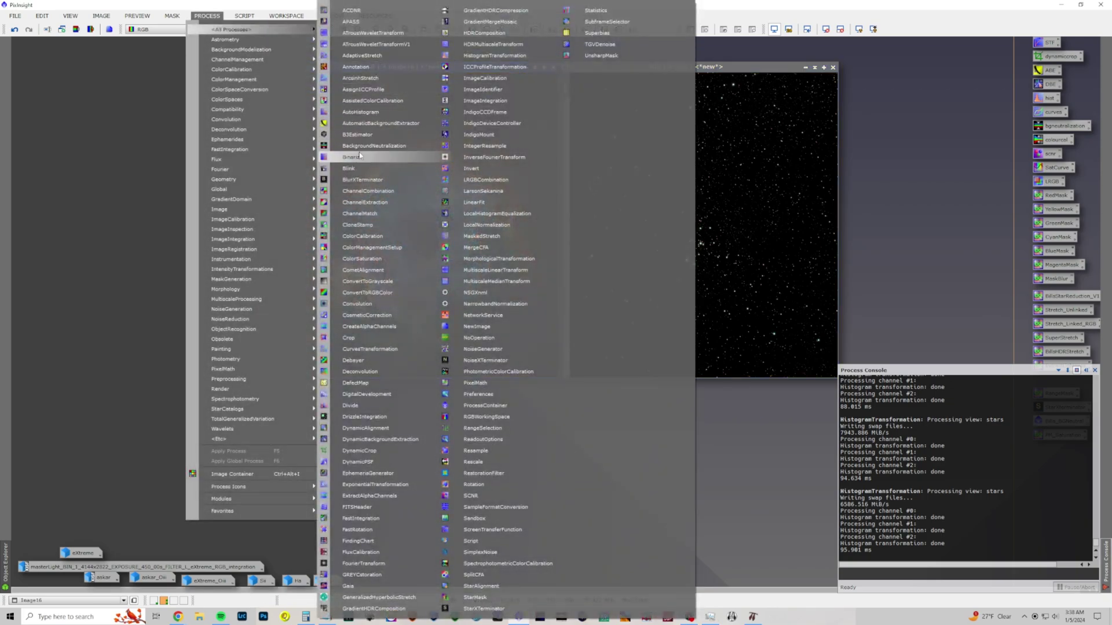
{"action": "left_click", "coordinate": [373, 146]}
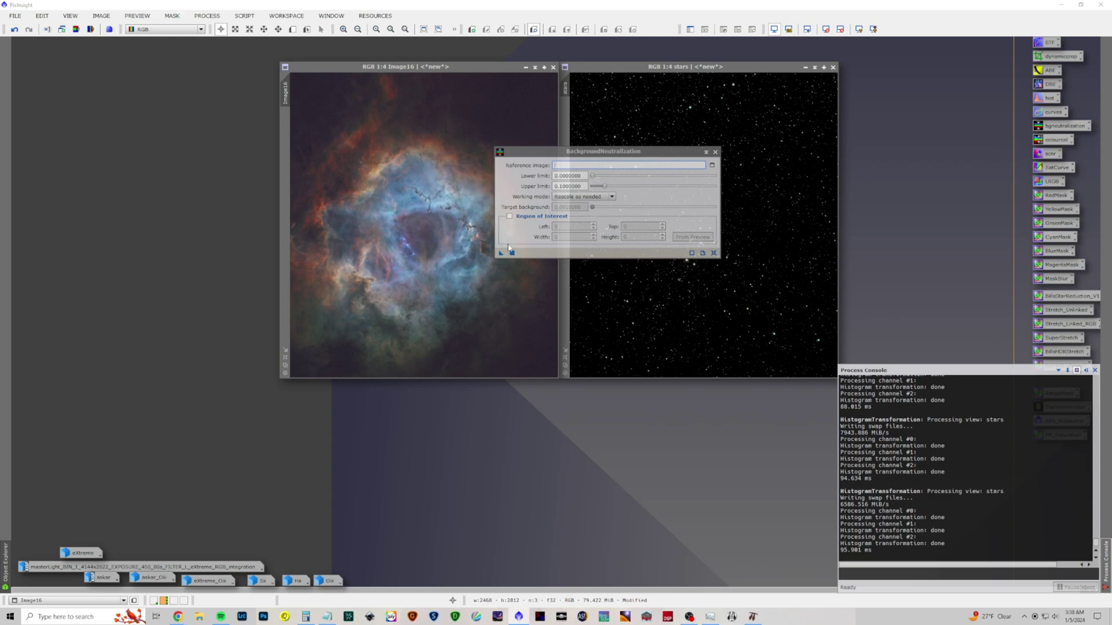
{"action": "left_click_drag", "start_coordinate": [500, 253], "coordinate": [401, 229]}
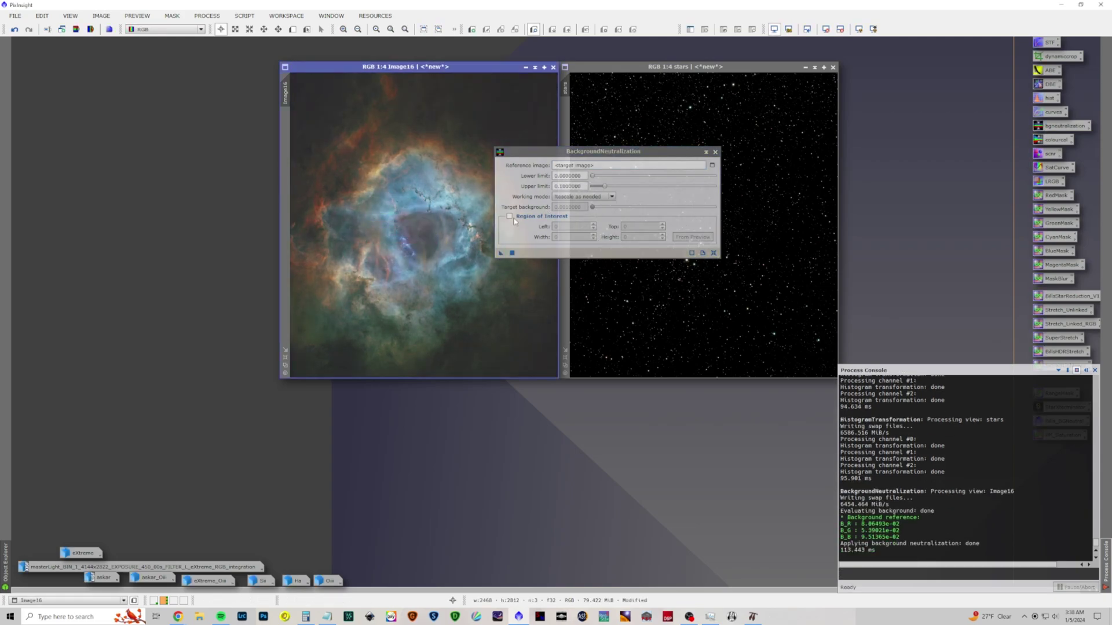
{"action": "left_click_drag", "start_coordinate": [500, 253], "coordinate": [400, 231]}
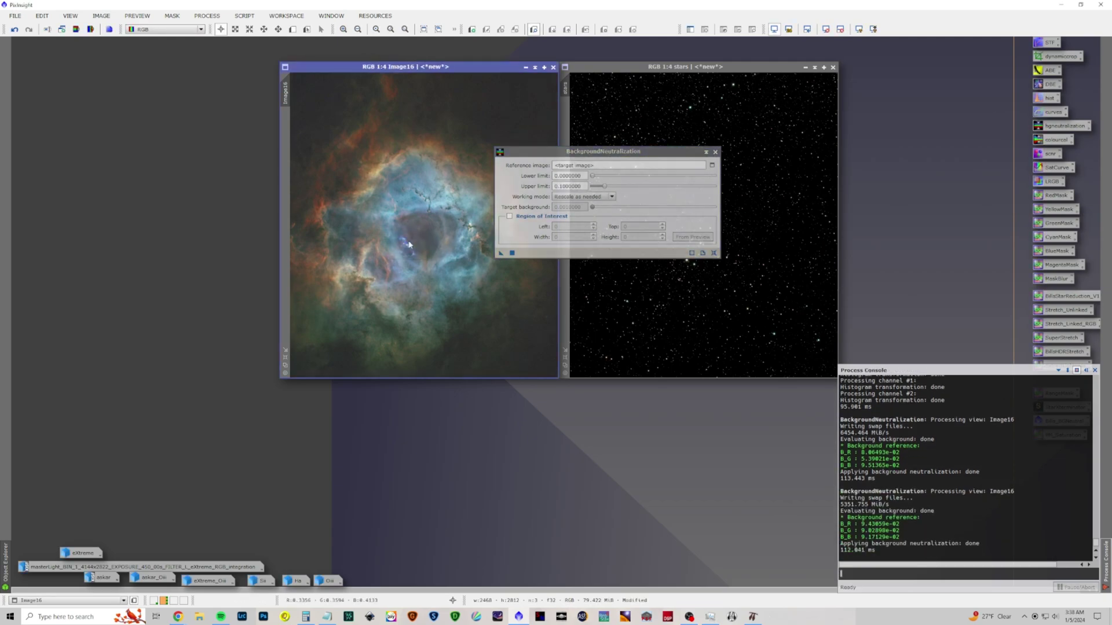
{"action": "left_click", "coordinate": [716, 152]}
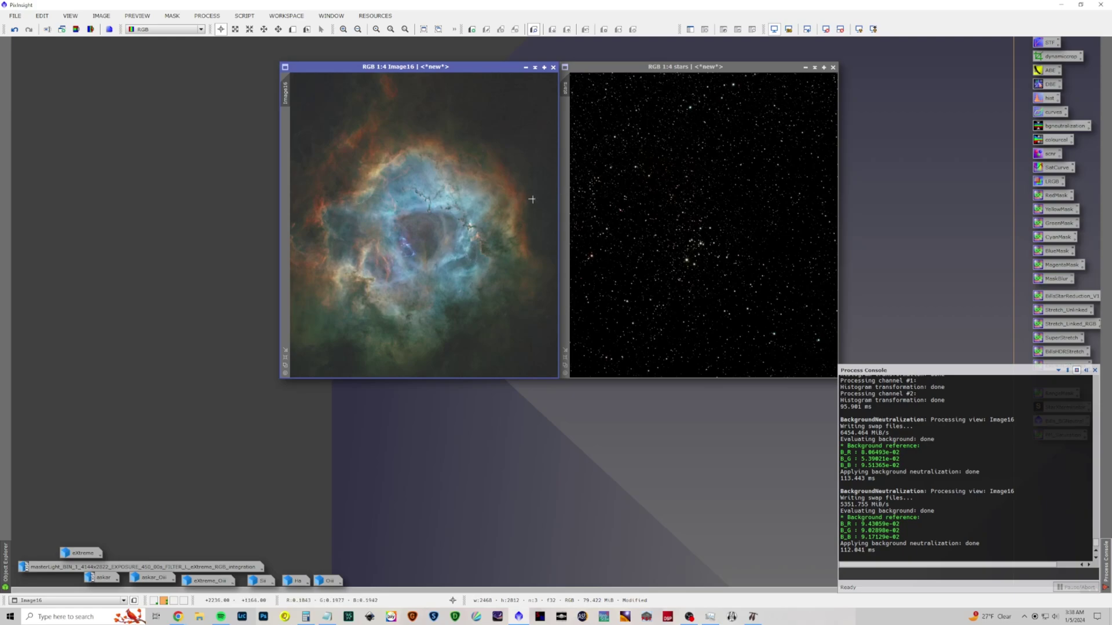
Enter the screen-blend expression ~((~Image16)*(~stars)) in PixelMath, matching the capitalization of the nebula image's identifier.
{"action": "left_click", "coordinate": [204, 16]}
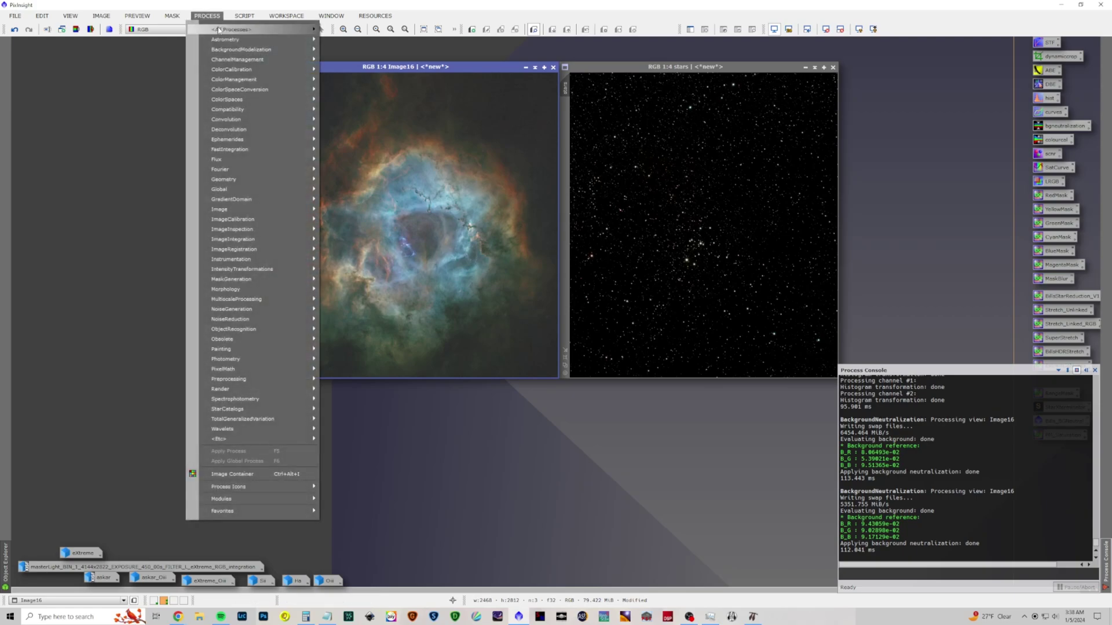
{"action": "mouse_move", "coordinate": [232, 30]}
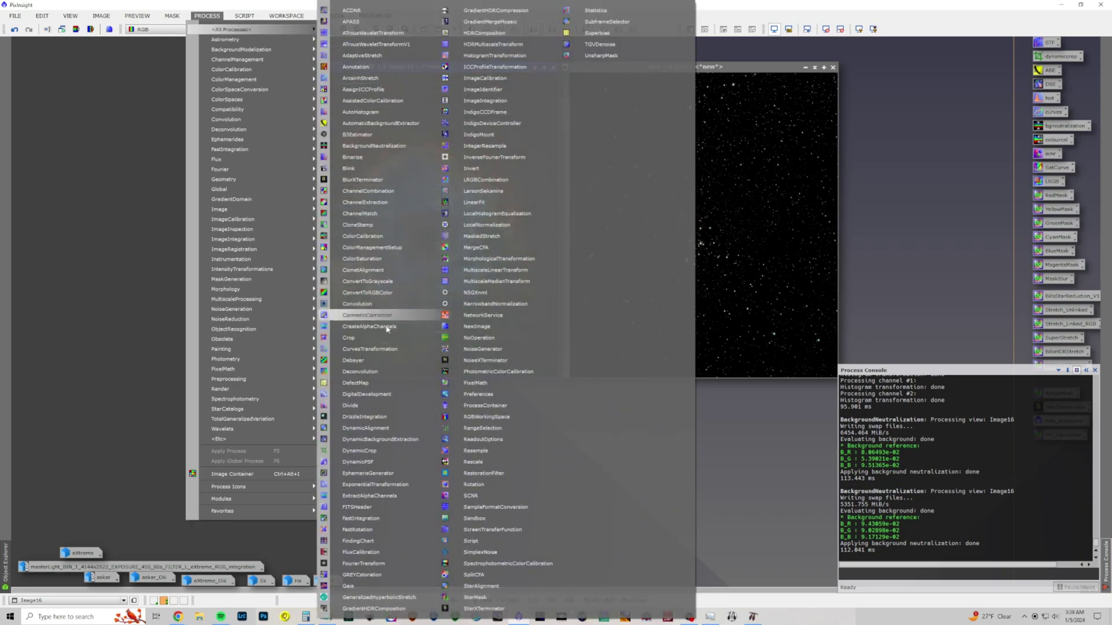
{"action": "left_click", "coordinate": [470, 383]}
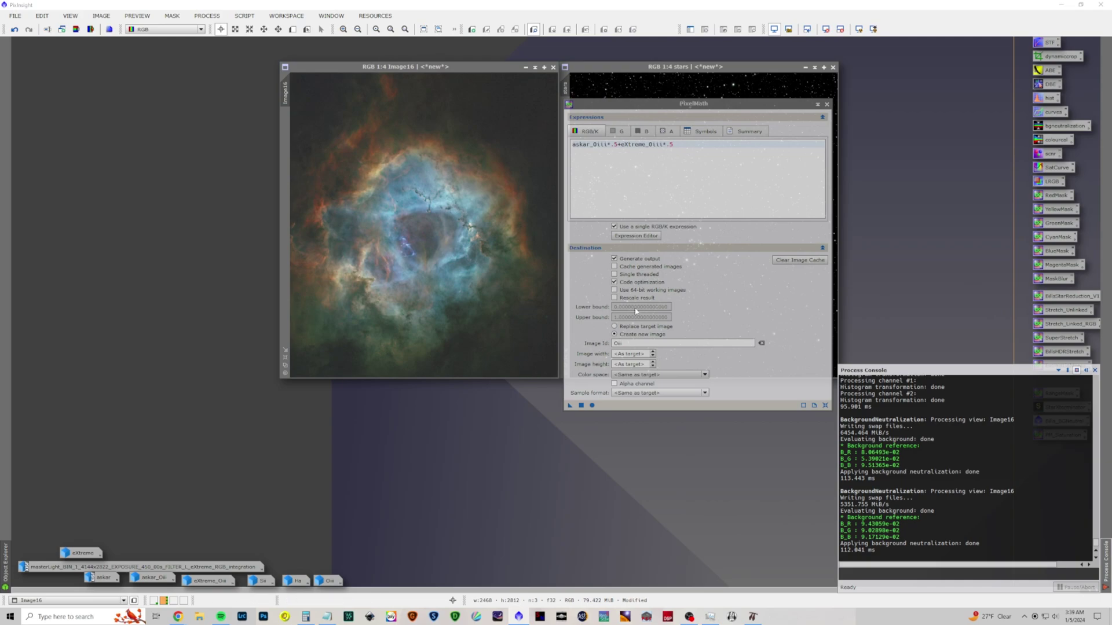
{"action": "left_click_drag", "start_coordinate": [674, 144], "coordinate": [502, 121]}
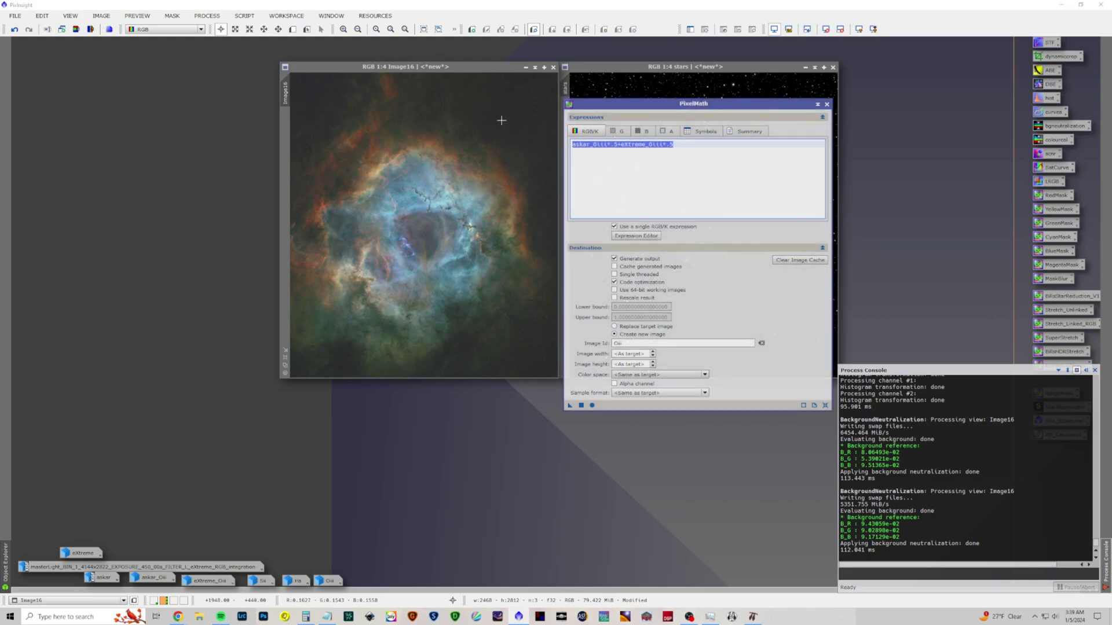
{"action": "type", "text": "age16)*(~stars))"}
{"action": "left_click_drag", "start_coordinate": [569, 406], "coordinate": [447, 281]}
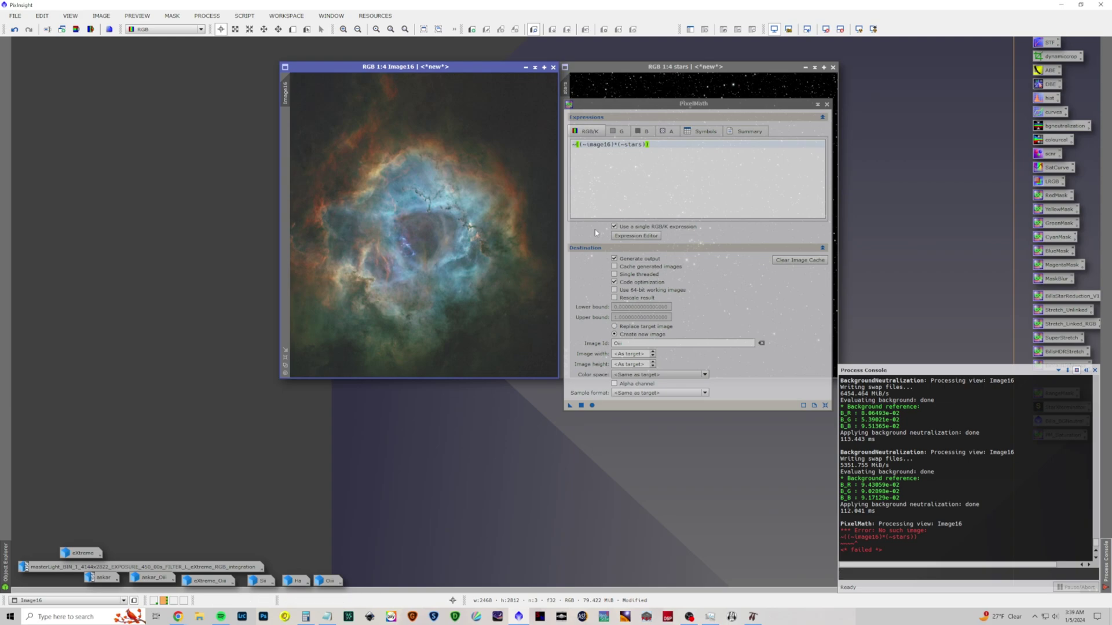
{"action": "left_click", "coordinate": [586, 145]}
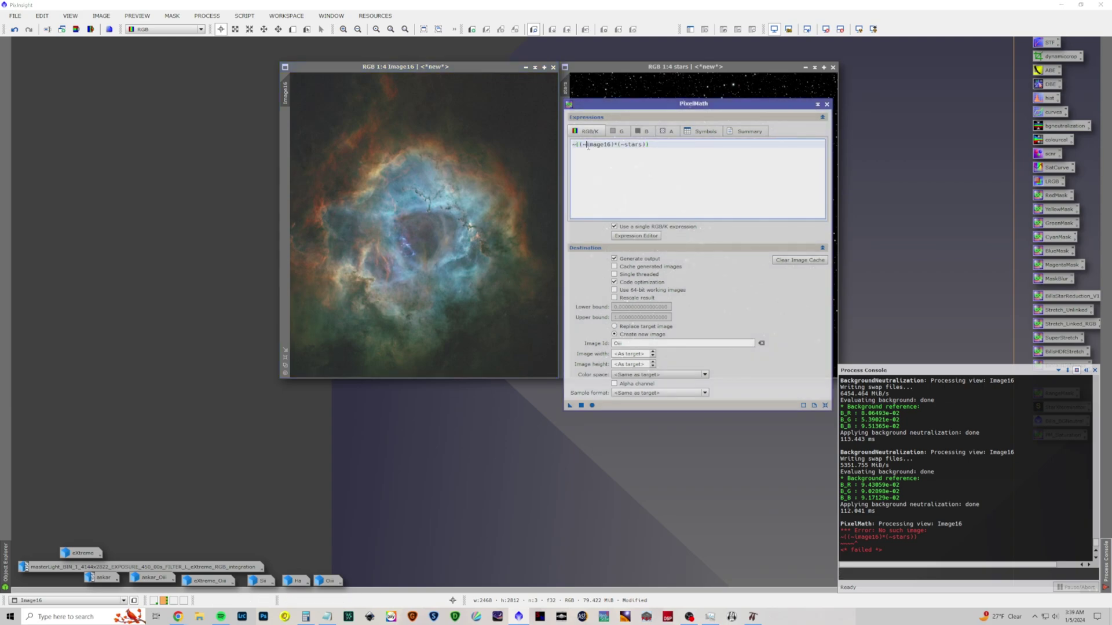
{"action": "key", "text": "Delete"}
{"action": "type", "text": "I"}
Generate the combined nebula and stars picture as a new image, and discard that copy.
{"action": "left_click_drag", "start_coordinate": [567, 408], "coordinate": [473, 316]}
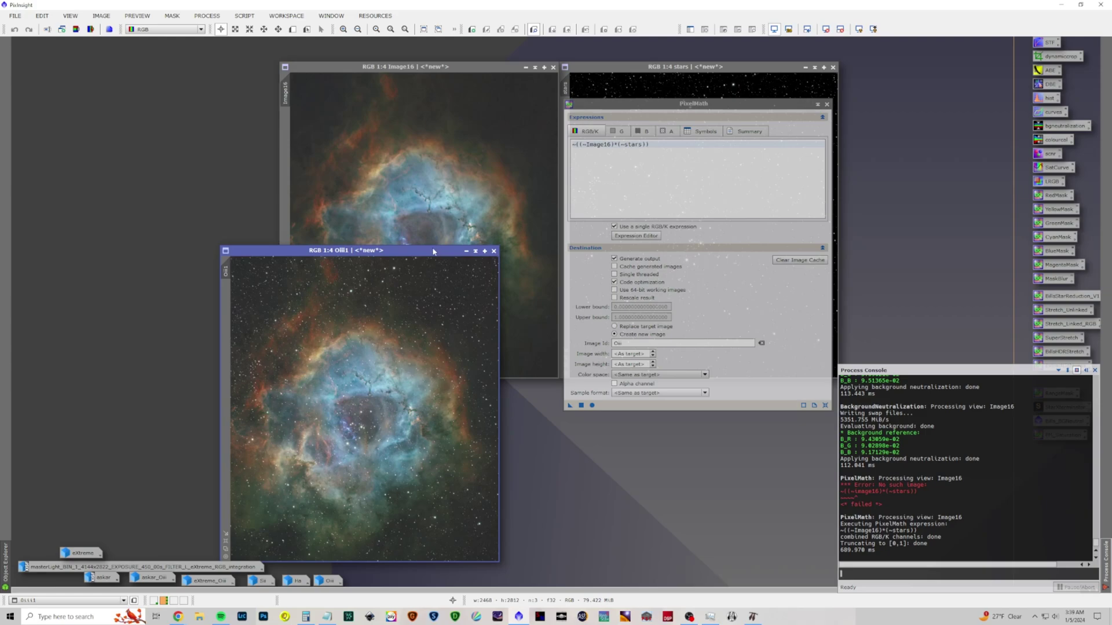
{"action": "left_click_drag", "start_coordinate": [433, 251], "coordinate": [473, 178]}
{"action": "left_click", "coordinate": [533, 178]}
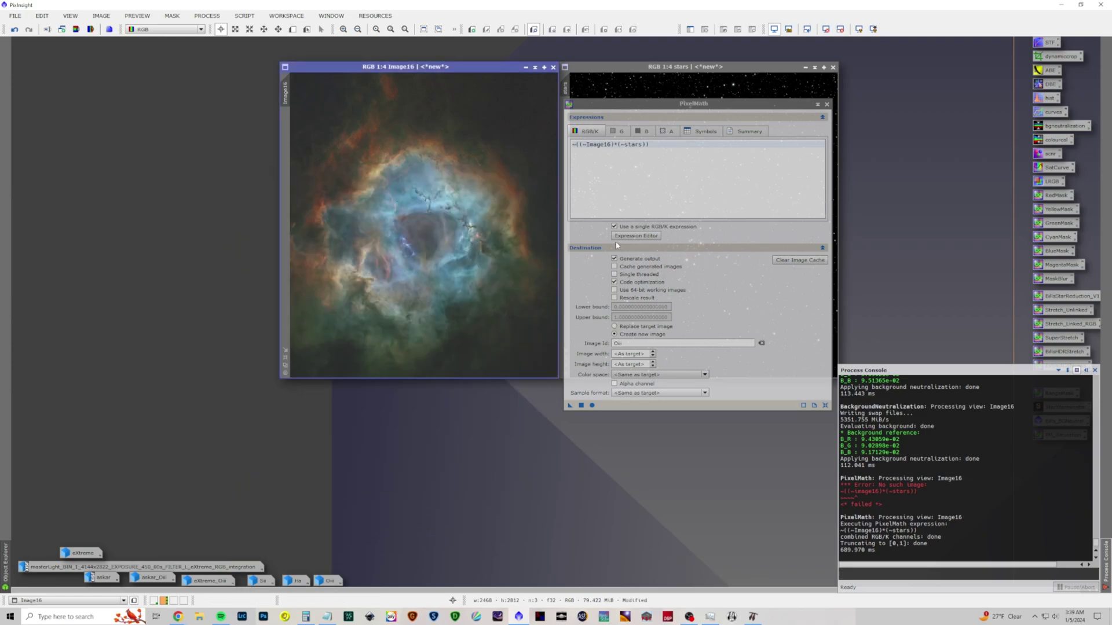
Apply the PixelMath expression to the nebula image with Replace target image, then close PixelMath and minimize the stars image.
{"action": "left_click", "coordinate": [631, 328]}
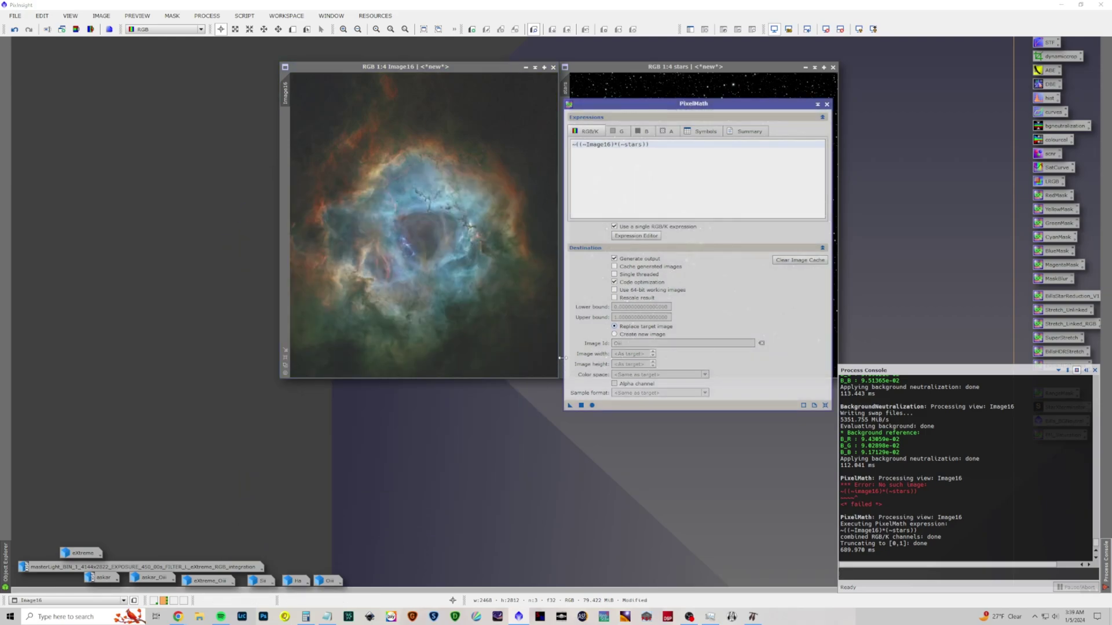
{"action": "left_click_drag", "start_coordinate": [570, 407], "coordinate": [413, 260]}
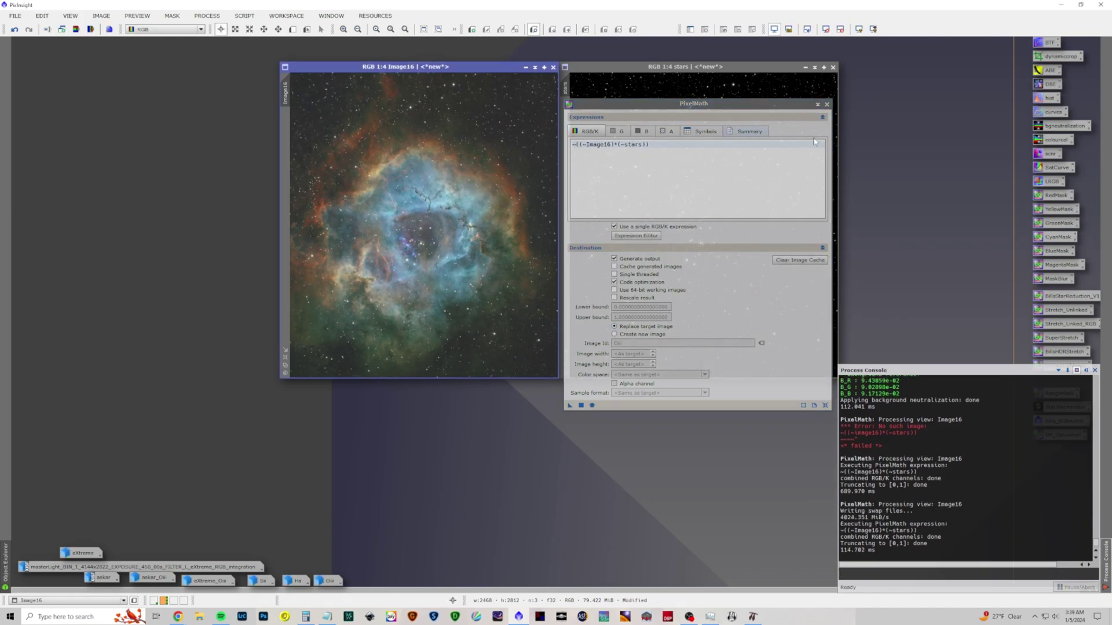
{"action": "left_click", "coordinate": [826, 105]}
{"action": "left_click", "coordinate": [805, 67]}
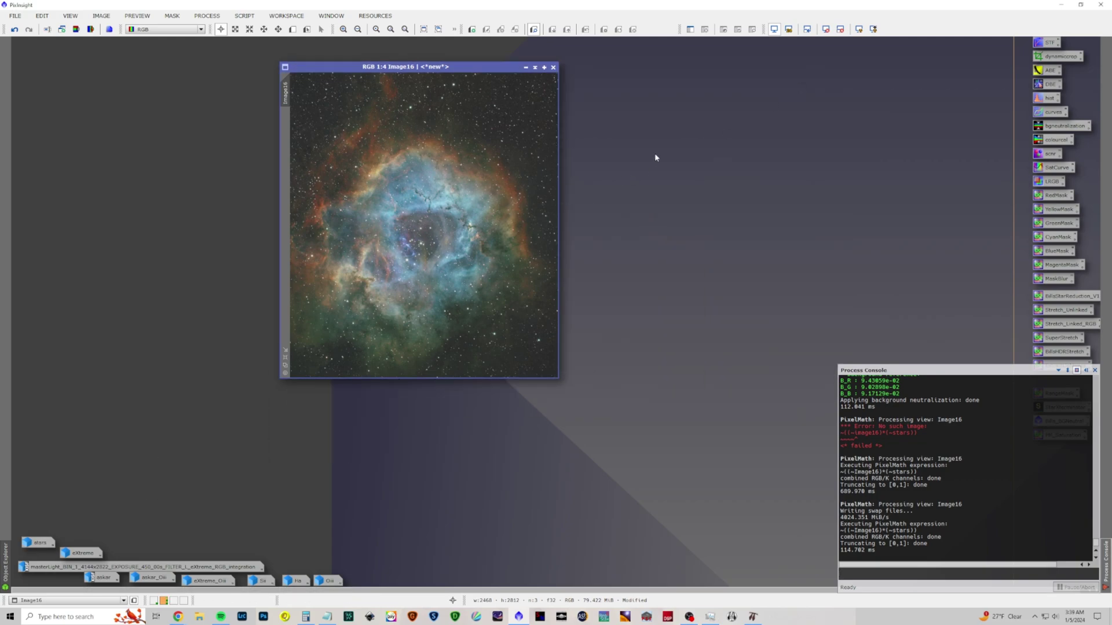
{"action": "left_click_drag", "start_coordinate": [441, 67], "coordinate": [473, 61]}
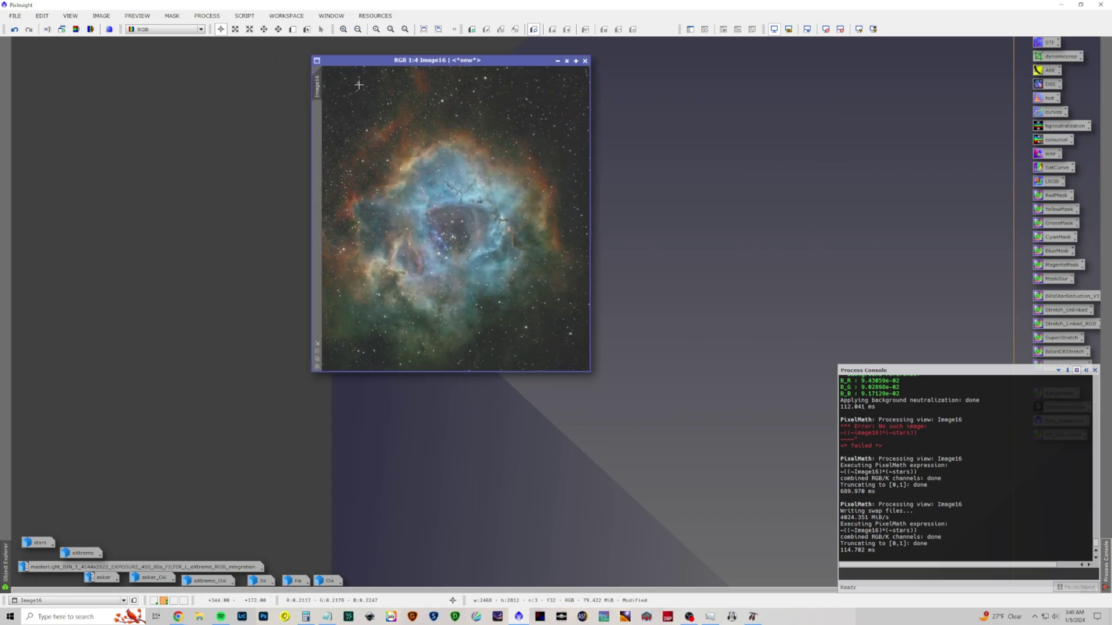
Apply an RGB/K S-curve to the combined image with CurvesTransformation, using points about 0.20/0.14 and 0.63/0.69, and reset the curve.
{"action": "left_click", "coordinate": [207, 16]}
{"action": "mouse_move", "coordinate": [220, 29]}
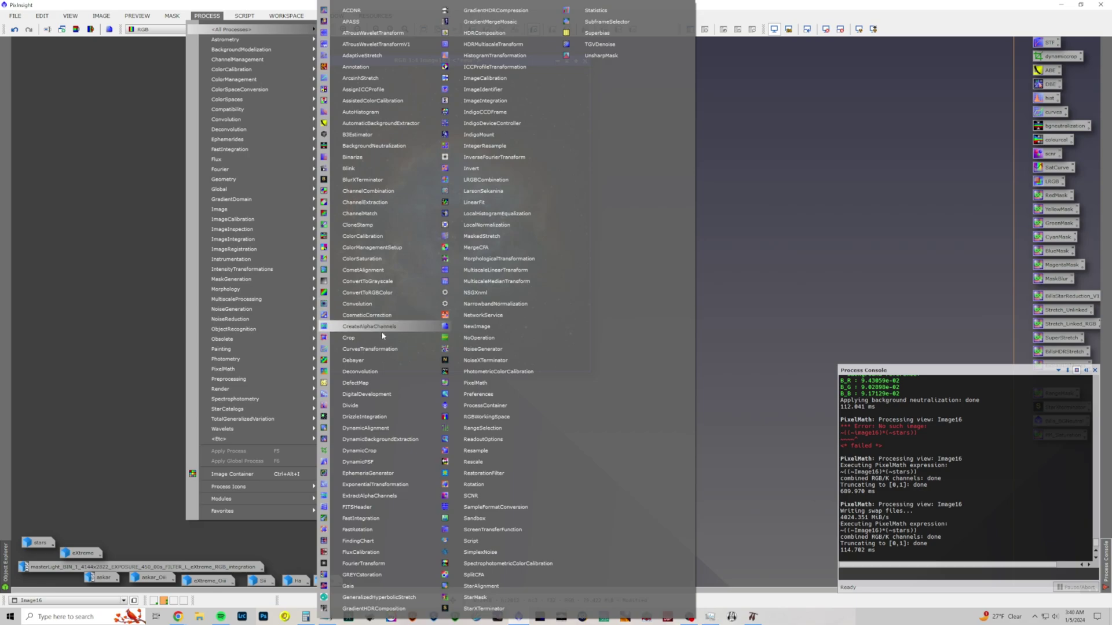
{"action": "left_click", "coordinate": [382, 349]}
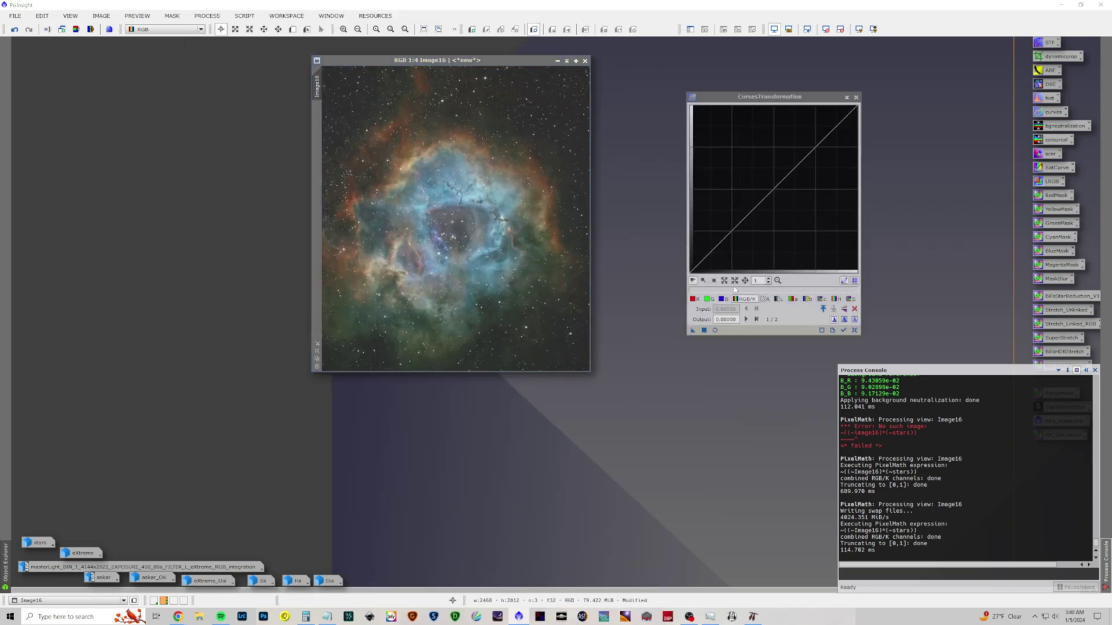
{"action": "left_click", "coordinate": [715, 330]}
{"action": "left_click_drag", "start_coordinate": [723, 240], "coordinate": [724, 249]}
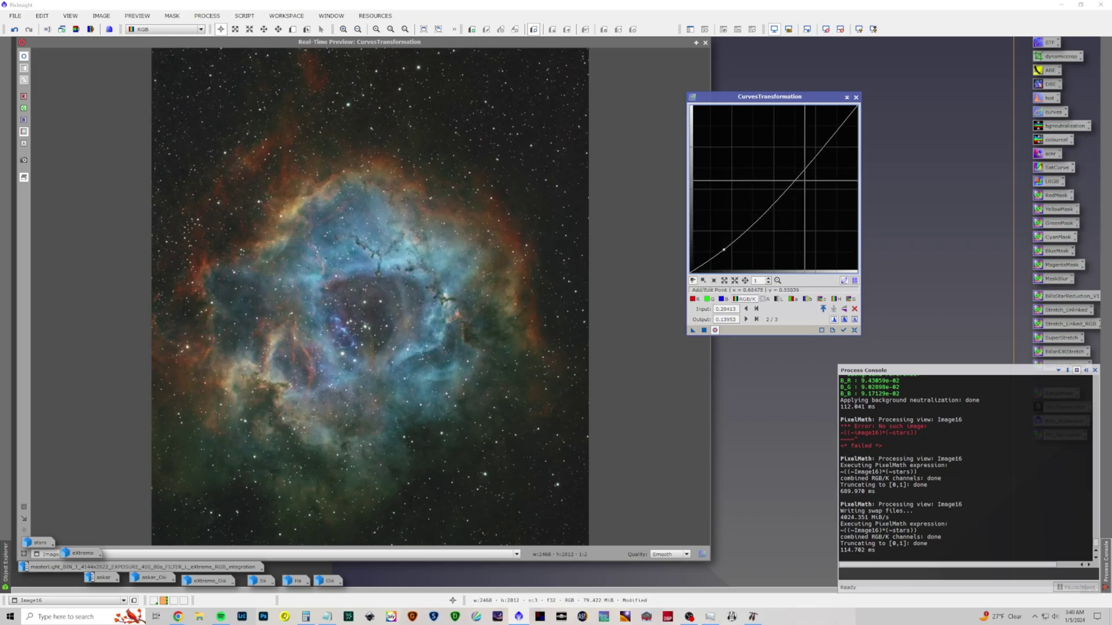
{"action": "left_click_drag", "start_coordinate": [802, 172], "coordinate": [796, 157]}
{"action": "left_click", "coordinate": [703, 330]}
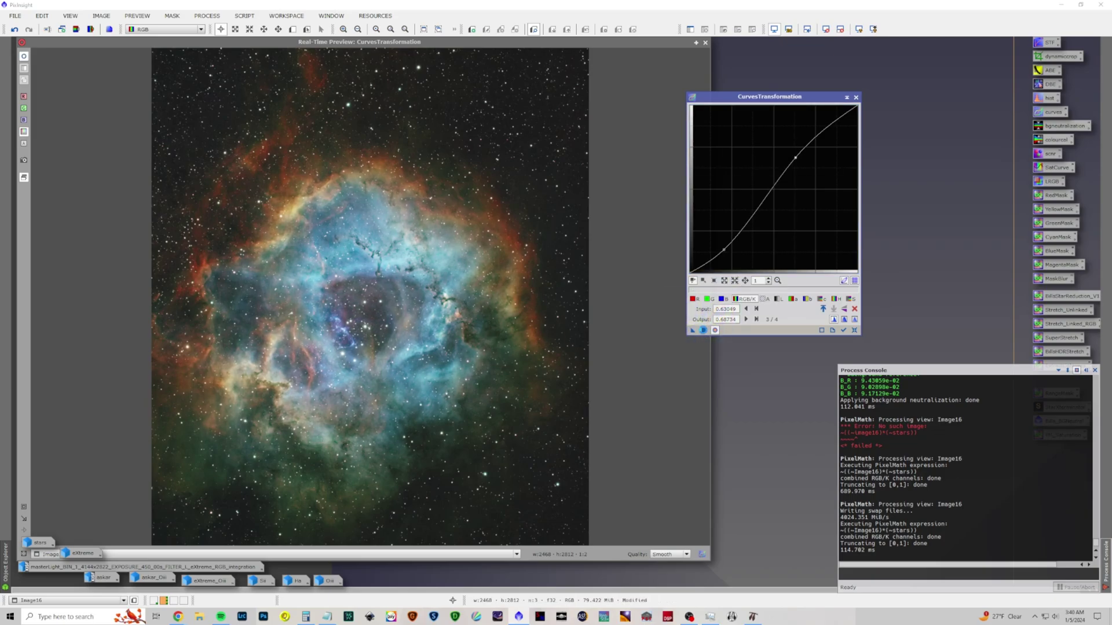
{"action": "left_click", "coordinate": [854, 330]}
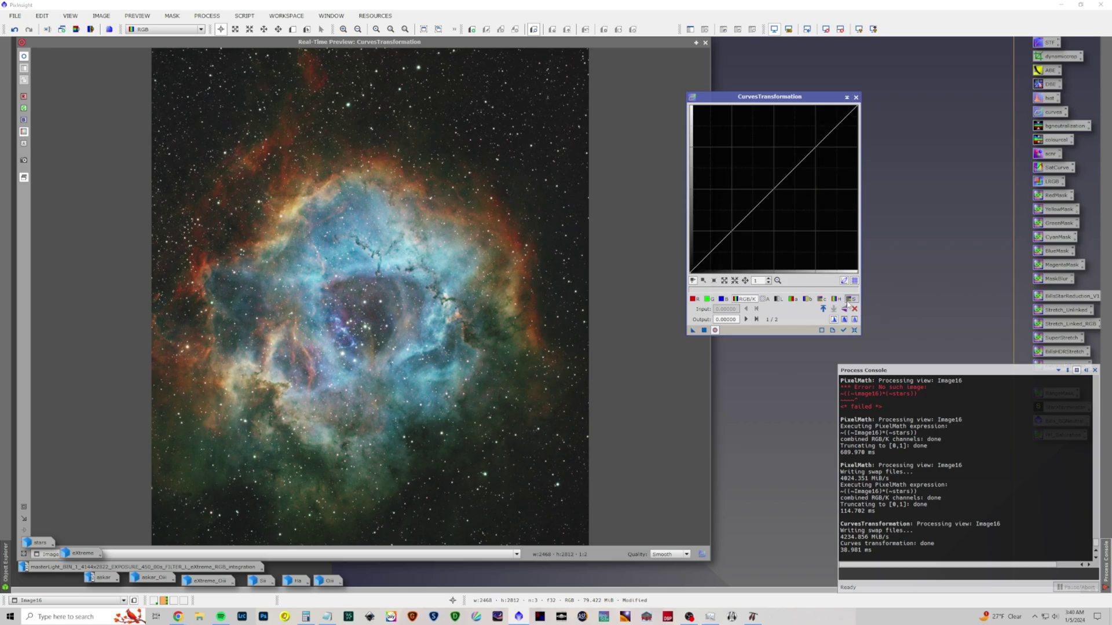
Boost the saturation with a curve point at about 0.35 input and 0.42 output, then close CurvesTransformation and its real-time preview.
{"action": "left_click", "coordinate": [850, 299]}
{"action": "mouse_move", "coordinate": [754, 208]}
{"action": "left_mouse_down"}
{"action": "mouse_move", "coordinate": [743, 193]}
{"action": "mouse_move", "coordinate": [748, 201]}
{"action": "left_mouse_up"}
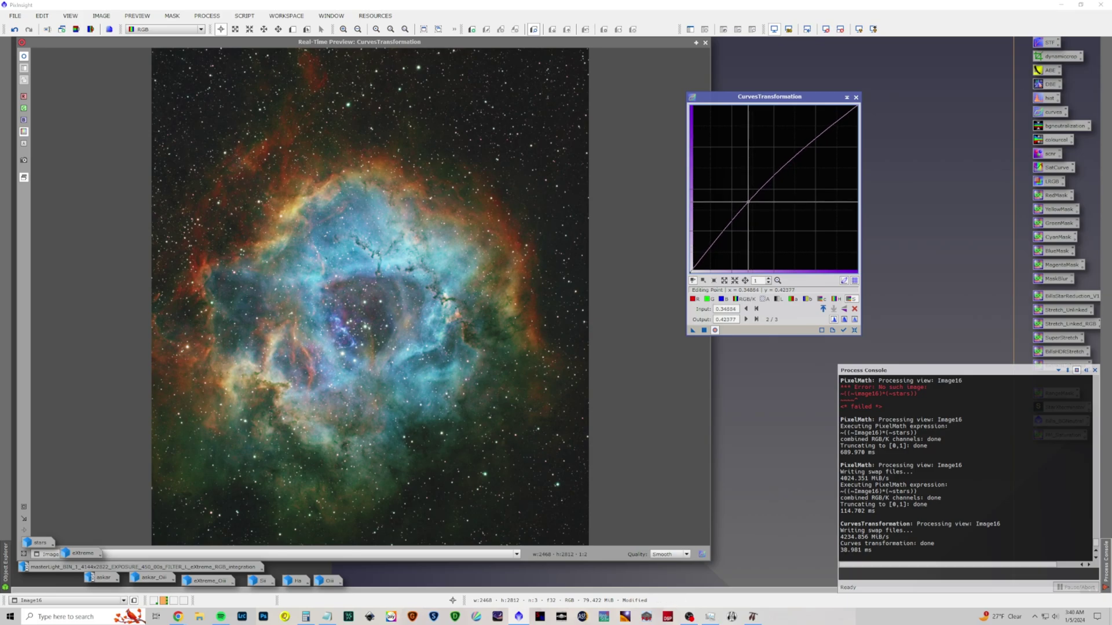
{"action": "left_click", "coordinate": [705, 330]}
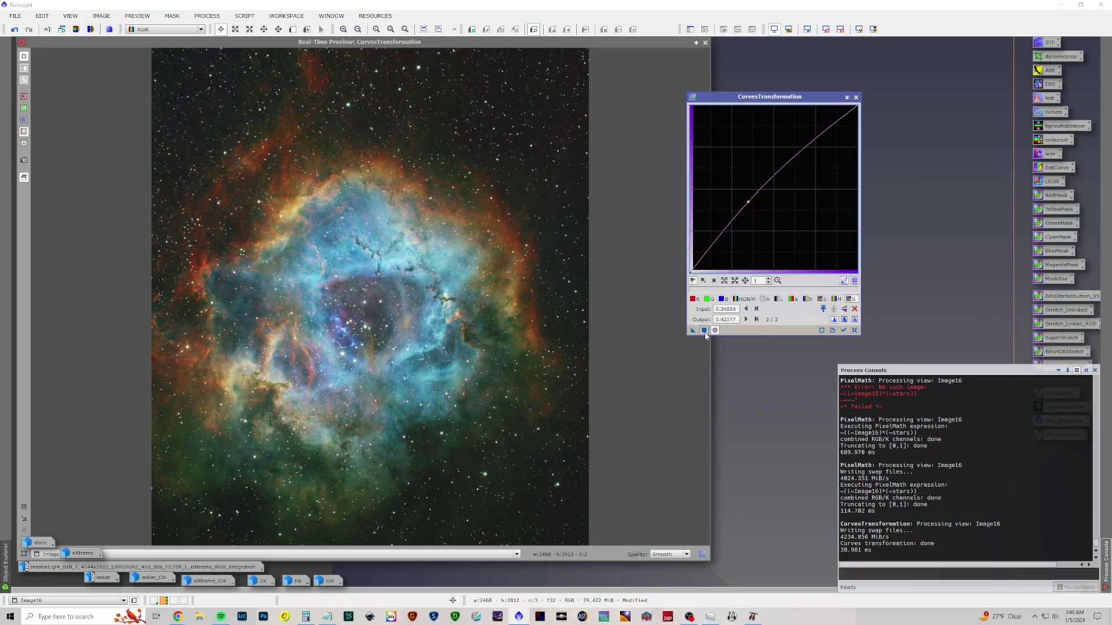
{"action": "left_click", "coordinate": [854, 330]}
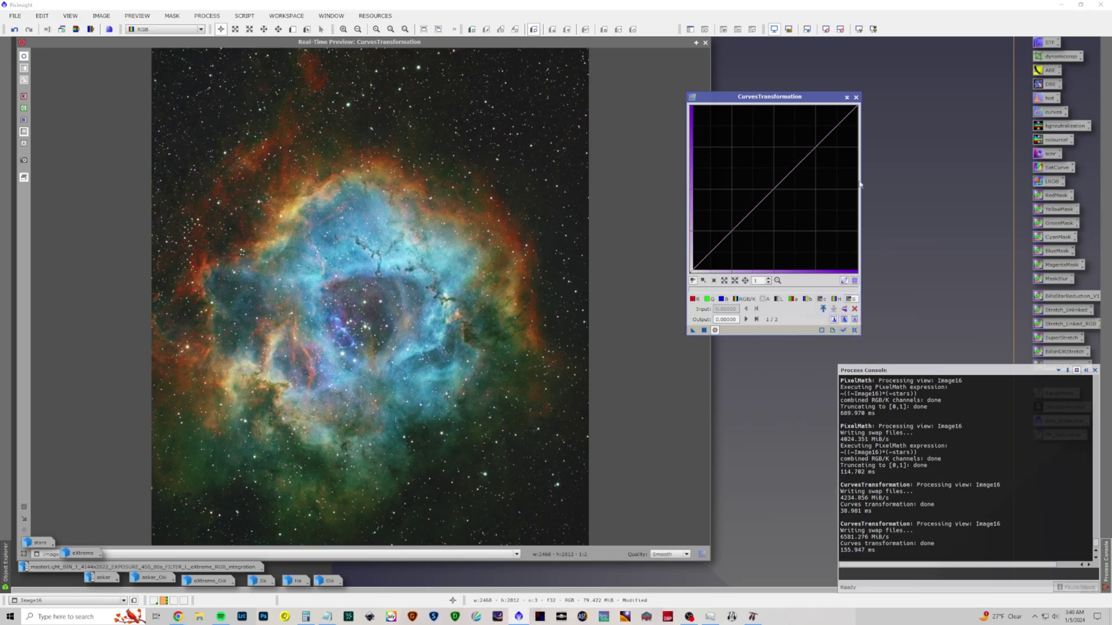
{"action": "left_click", "coordinate": [856, 96]}
{"action": "left_click", "coordinate": [705, 43]}
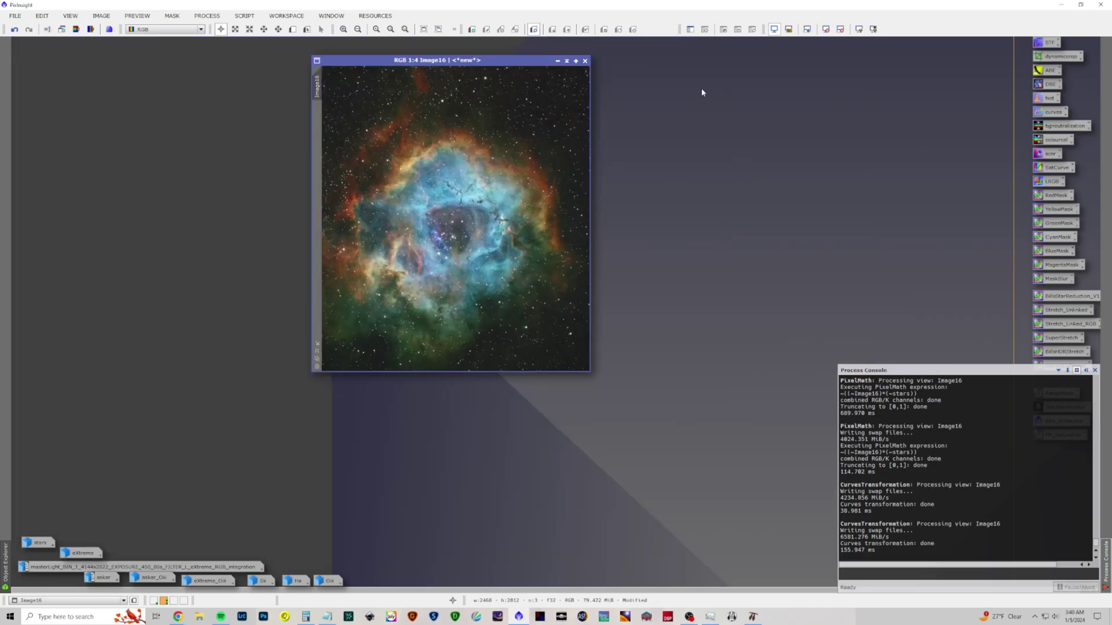
Open BlurXTerminator and reset its settings to the defaults.
{"action": "left_click", "coordinate": [206, 15]}
{"action": "mouse_move", "coordinate": [244, 29]}
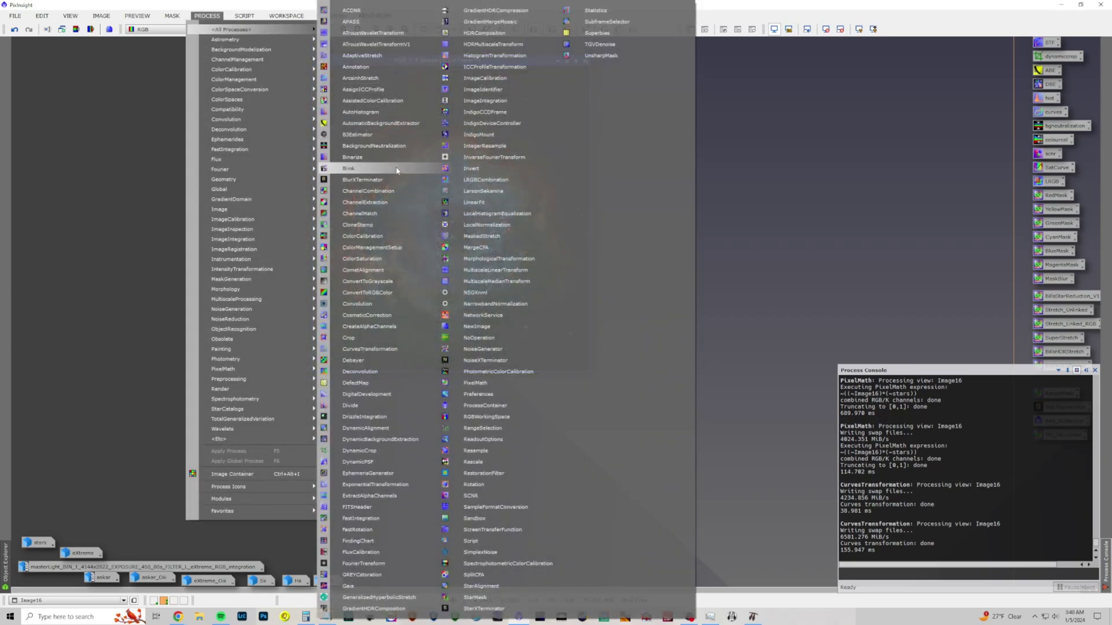
{"action": "left_click", "coordinate": [370, 180]}
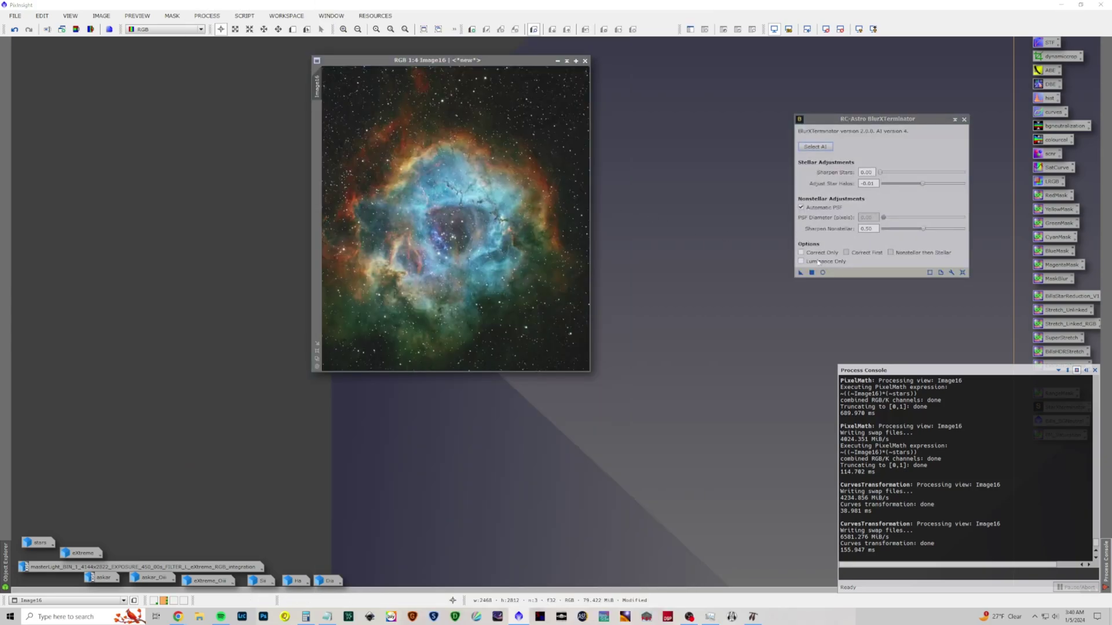
{"action": "left_click", "coordinate": [961, 273]}
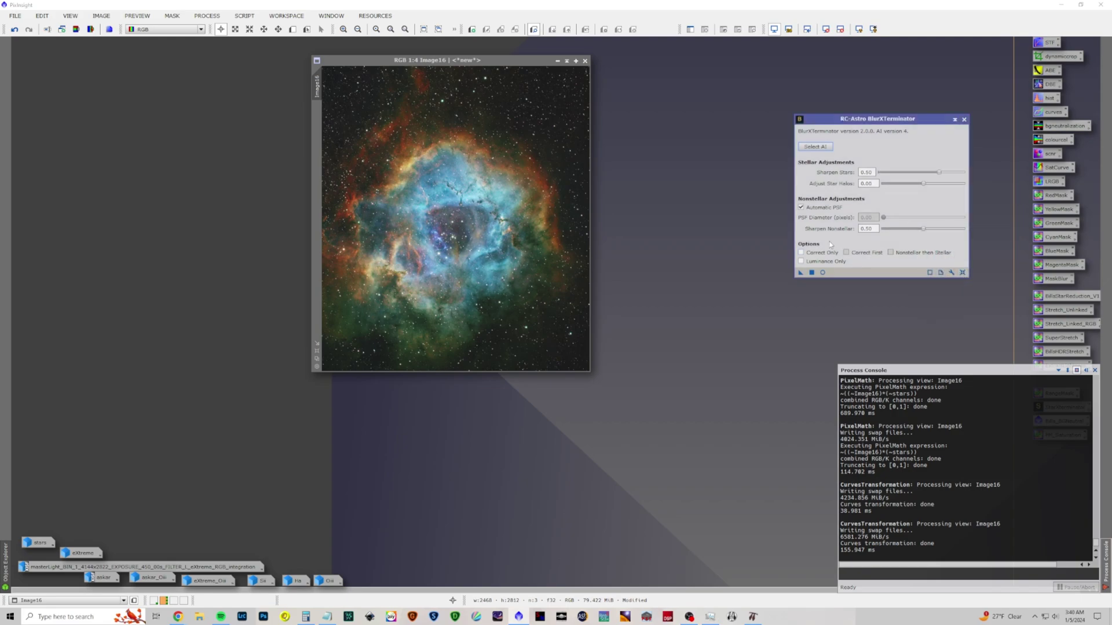
Apply BlurXTerminator with its default settings to the combined image, and undo it.
{"action": "left_click_drag", "start_coordinate": [541, 232], "coordinate": [453, 231]}
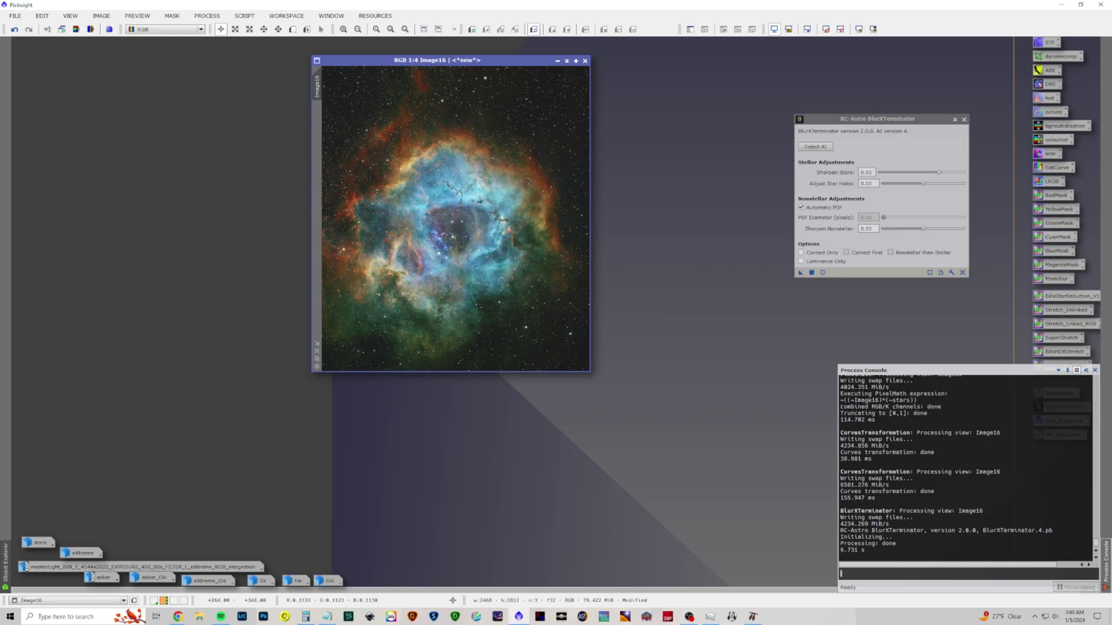
{"action": "left_click", "coordinate": [13, 29]}
Apply BlurXTerminator to the combined image with Sharpen Stars at 0.26 and Adjust Star Halos at -0.26, then close it.
{"action": "left_click_drag", "start_coordinate": [939, 172], "coordinate": [902, 185]}
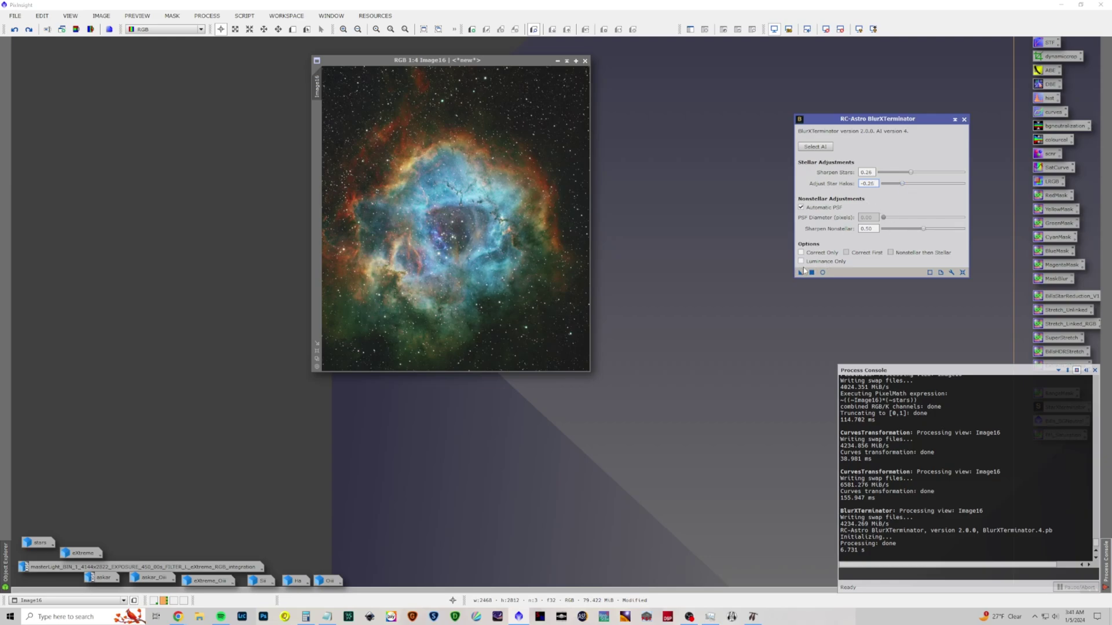
{"action": "left_click_drag", "start_coordinate": [803, 270], "coordinate": [576, 232]}
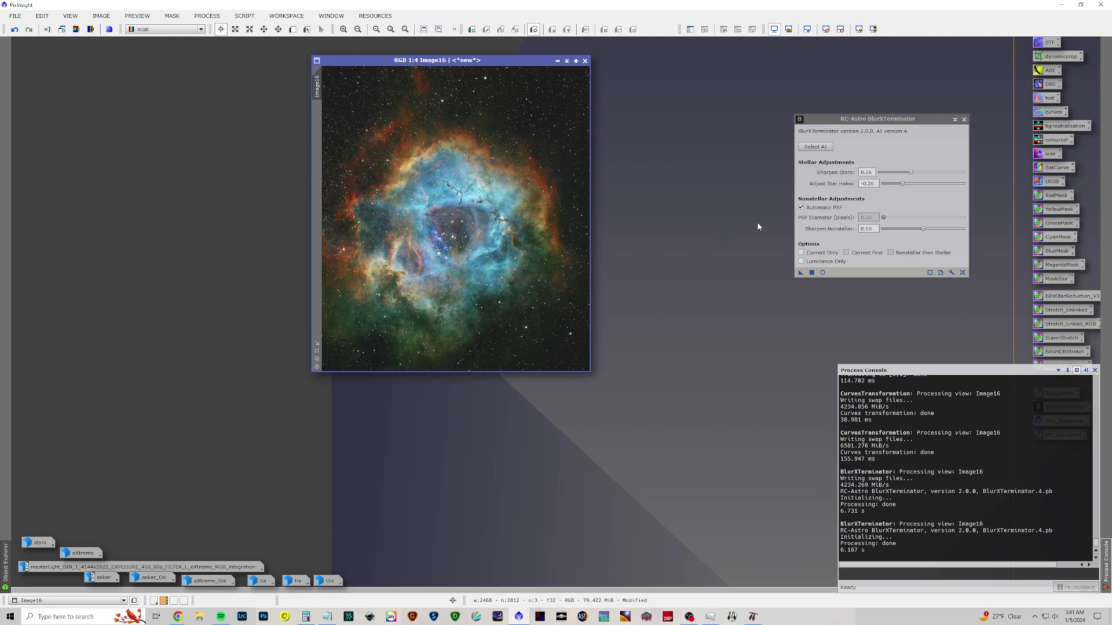
{"action": "left_click", "coordinate": [963, 120]}
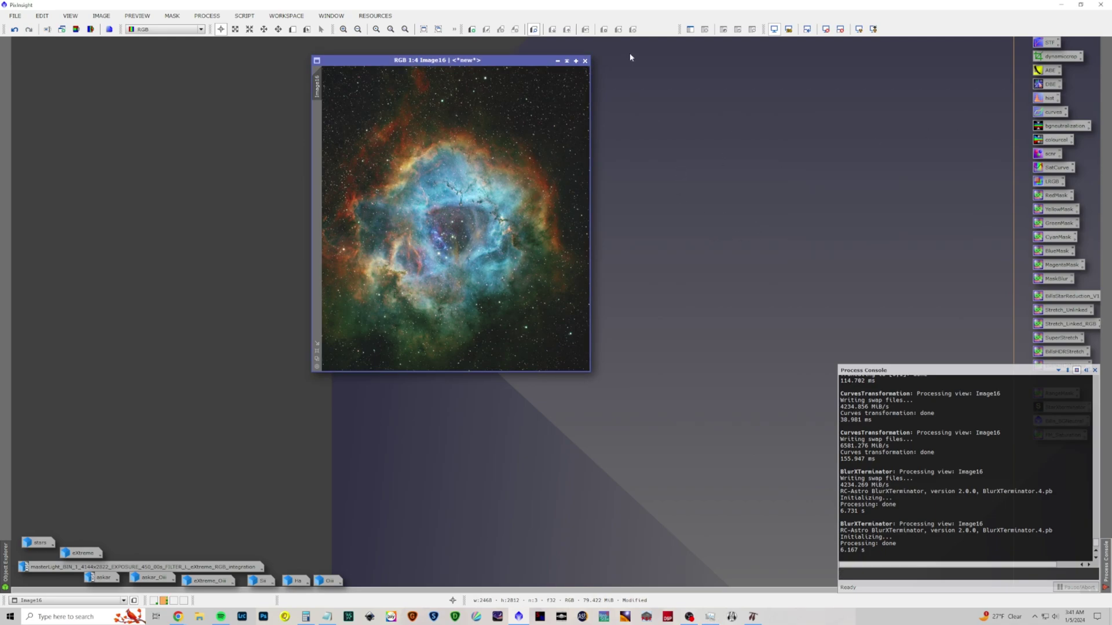
Start a DynamicCrop on the combined image, enlarge the image window, and reset the crop region to the full frame.
{"action": "left_click", "coordinate": [207, 15]}
{"action": "mouse_move", "coordinate": [231, 29]}
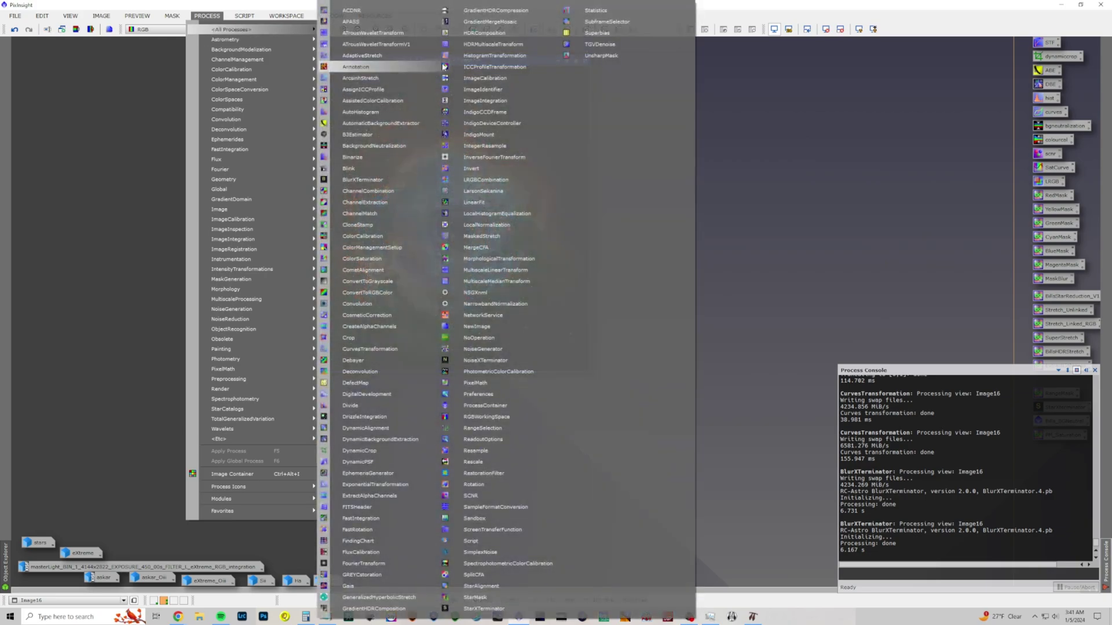
{"action": "left_click", "coordinate": [408, 451]}
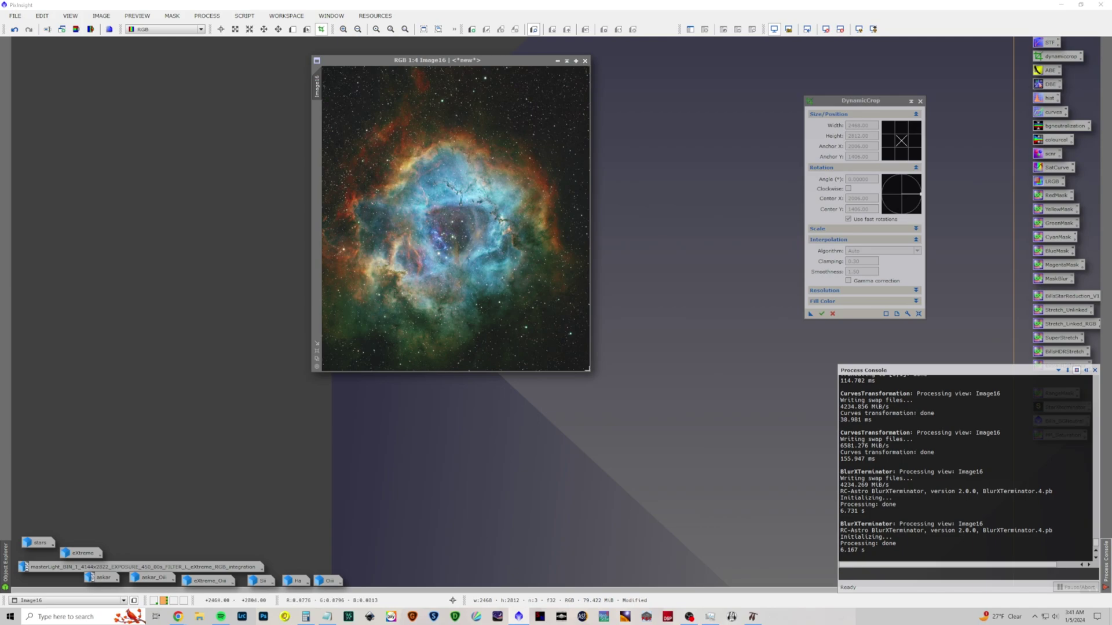
{"action": "left_click_drag", "start_coordinate": [589, 370], "coordinate": [322, 66]}
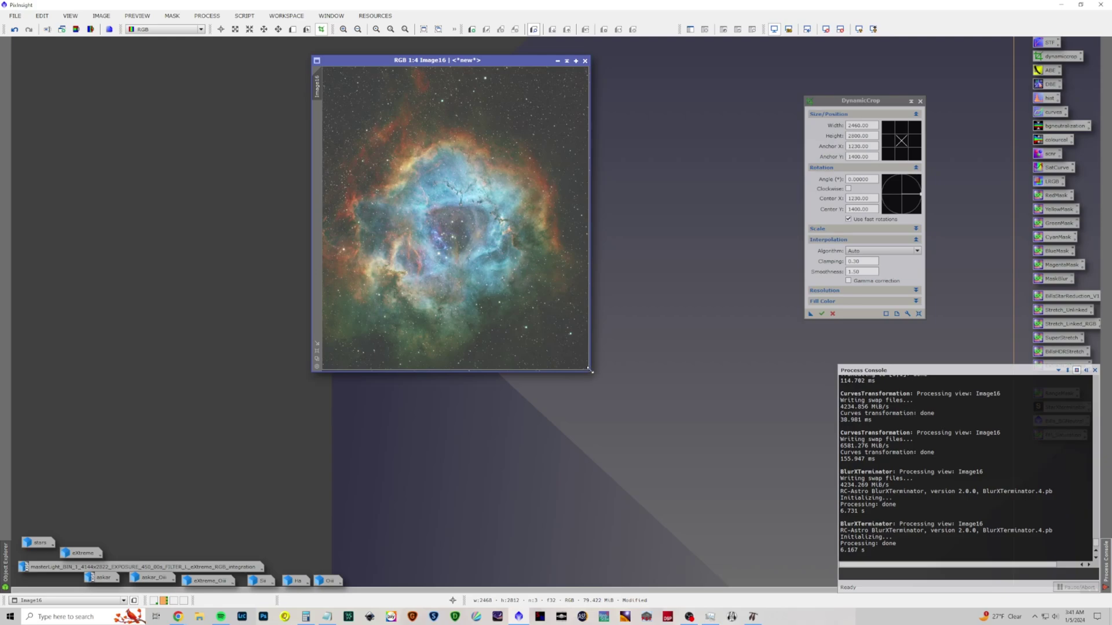
{"action": "left_click_drag", "start_coordinate": [590, 372], "coordinate": [735, 484]}
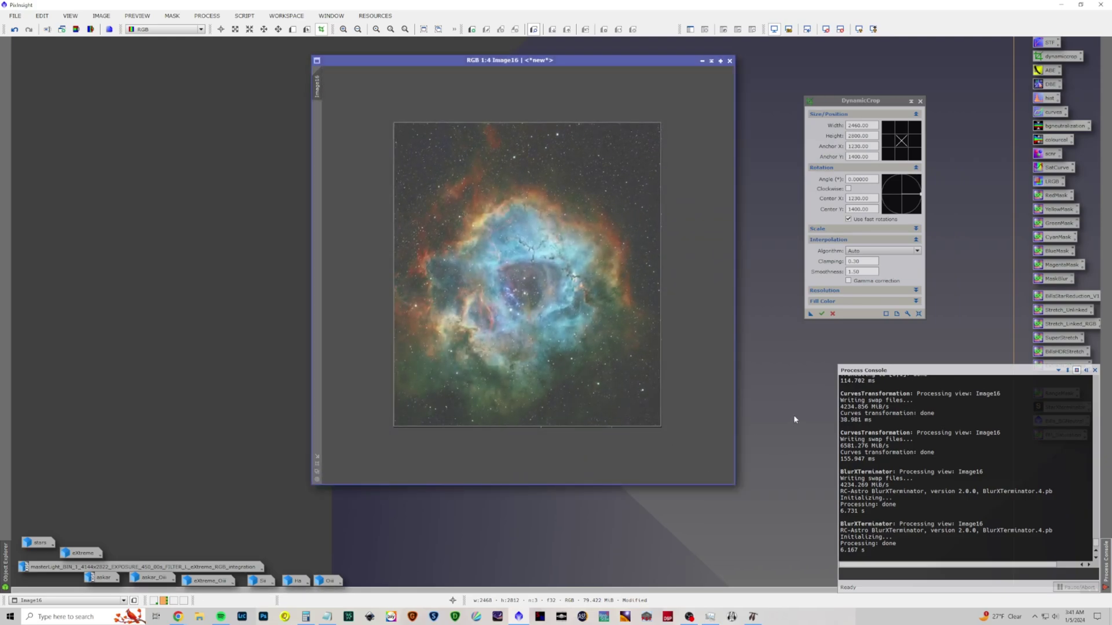
{"action": "left_click", "coordinate": [919, 313]}
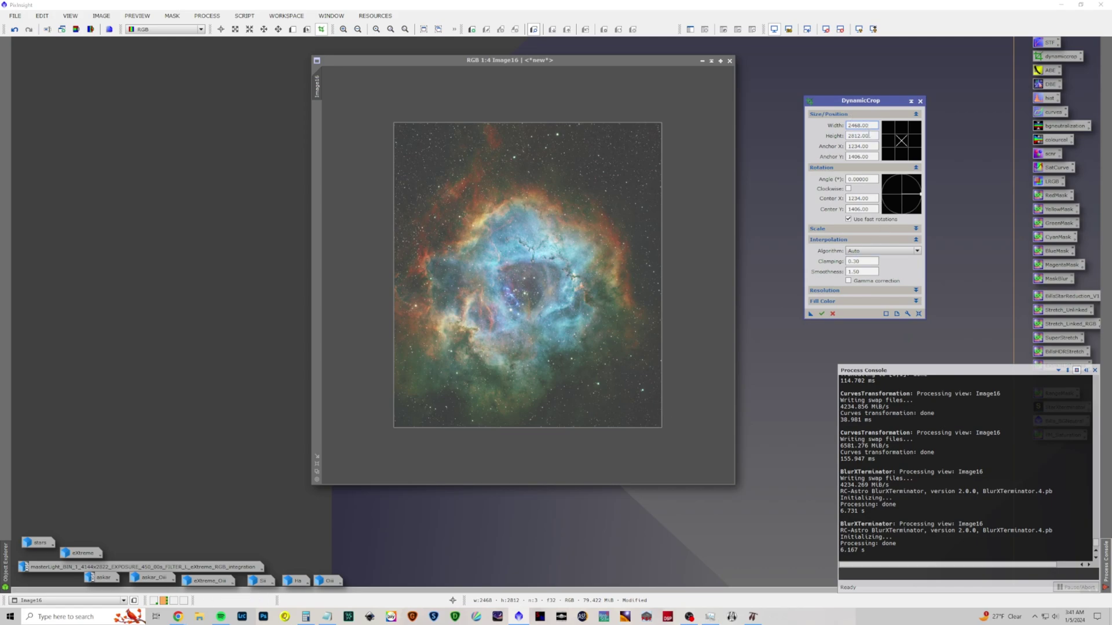
Set the crop height to 2468 px, shift the square region down around the nebula, and execute the crop, accepting the warning.
{"action": "double_click", "coordinate": [869, 135]}
{"action": "type", "text": "2468"}
{"action": "key", "text": "Return"}
{"action": "left_click_drag", "start_coordinate": [530, 277], "coordinate": [542, 300]}
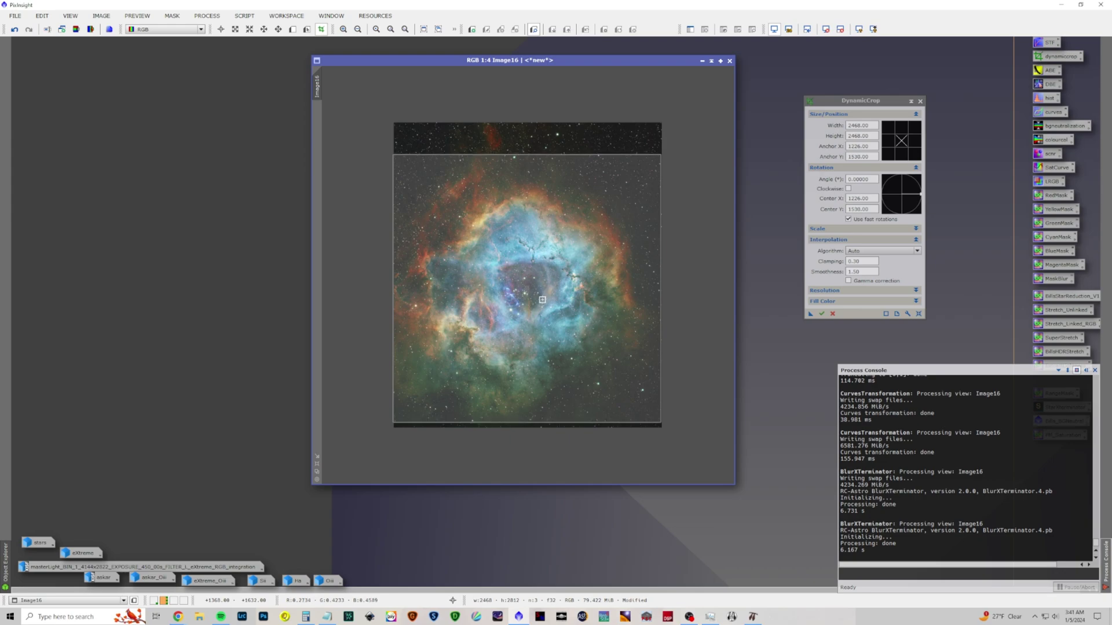
{"action": "left_click", "coordinate": [821, 314]}
{"action": "left_click", "coordinate": [568, 336]}
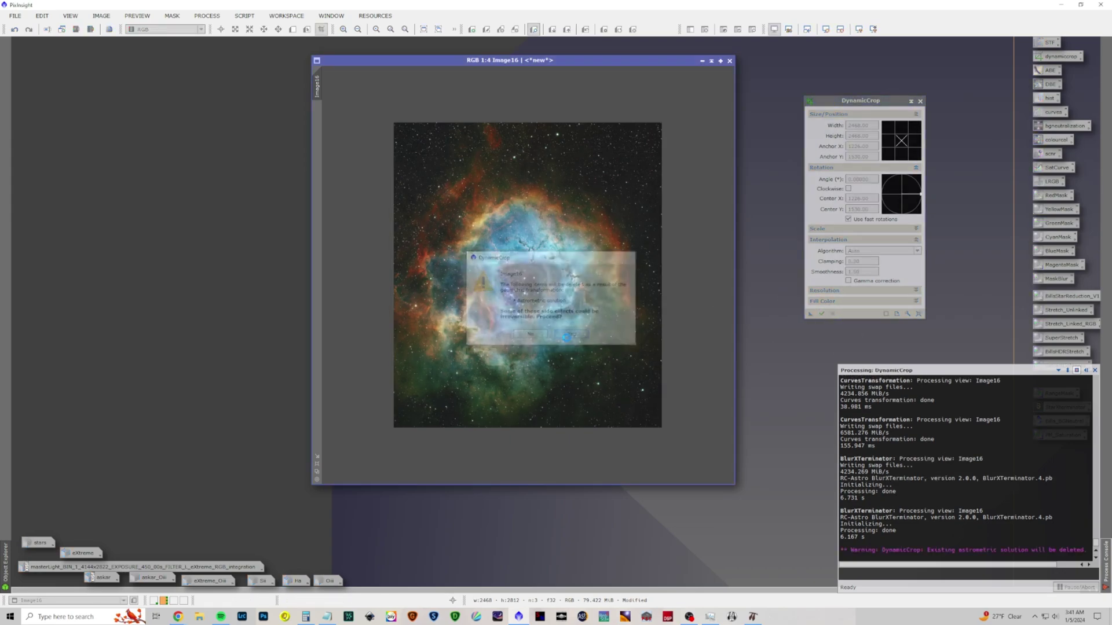
Close DynamicCrop, move the cropped image's window to a clear area, and inspect its edges at 1:3 zoom.
{"action": "left_click", "coordinate": [921, 101]}
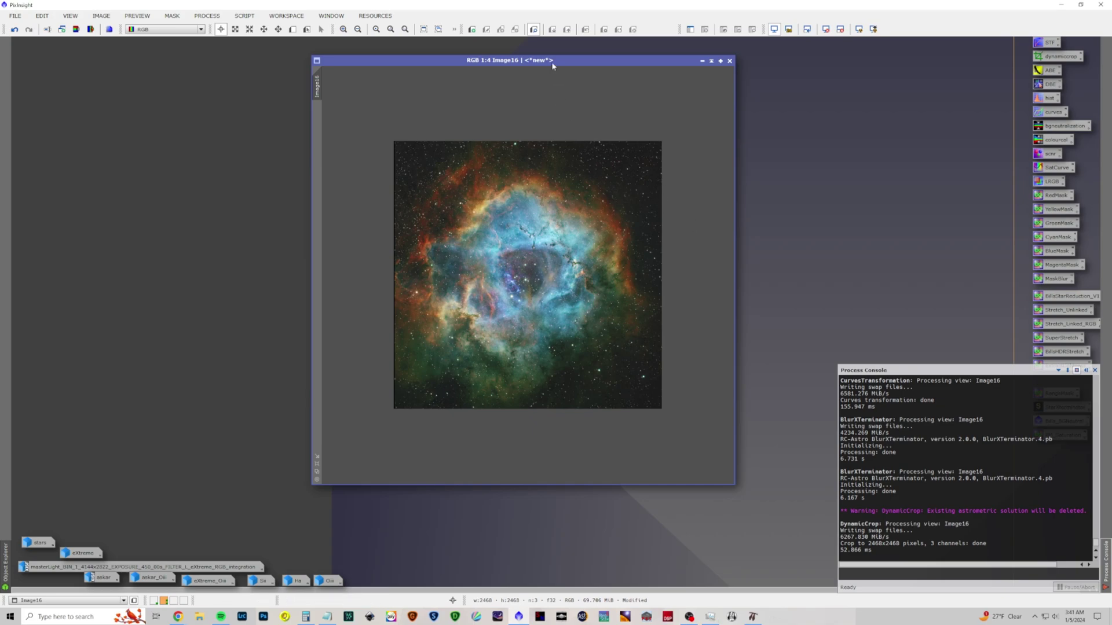
{"action": "left_click_drag", "start_coordinate": [552, 66], "coordinate": [377, 56]}
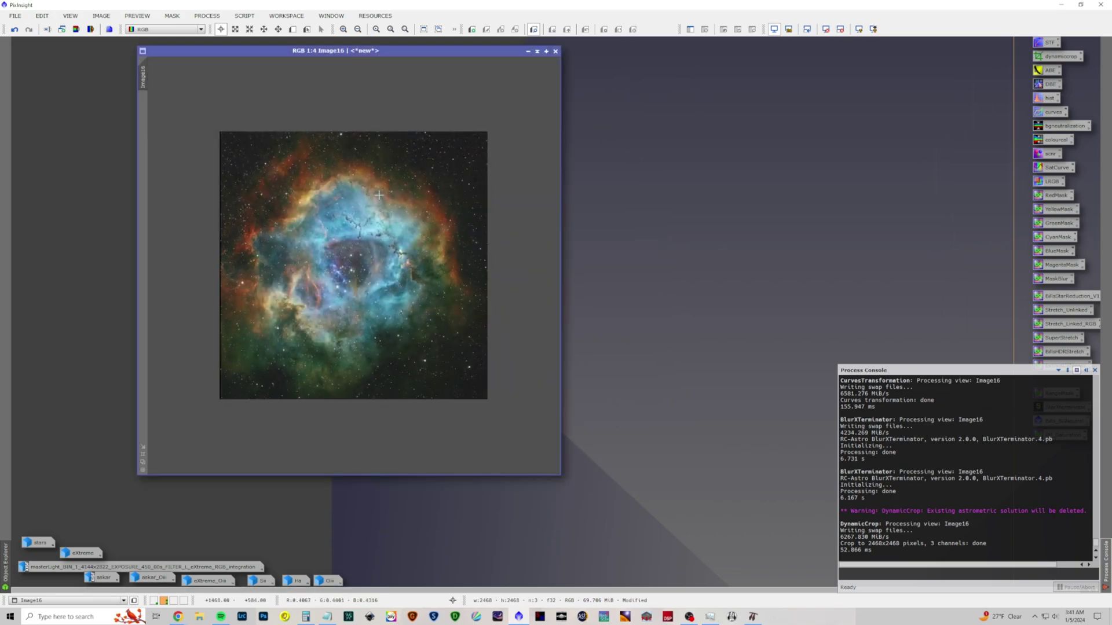
{"action": "scroll", "coordinate": [378, 195], "scroll_direction": "up", "scroll_amount": 1}
{"action": "scroll", "coordinate": [379, 196], "scroll_direction": "up", "scroll_amount": 1}
{"action": "scroll", "coordinate": [379, 195], "scroll_direction": "down", "scroll_amount": 1}
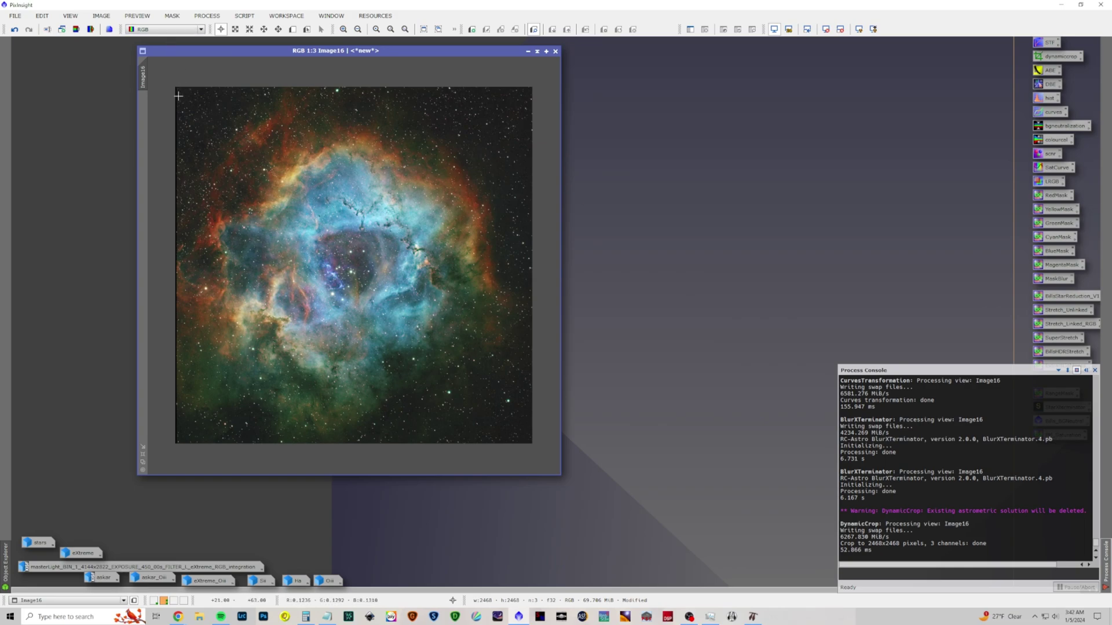
Trim the thin strip off the combined image's left edge with a new DynamicCrop of 2465 × 2465 px.
{"action": "left_click", "coordinate": [206, 16]}
{"action": "mouse_move", "coordinate": [243, 29]}
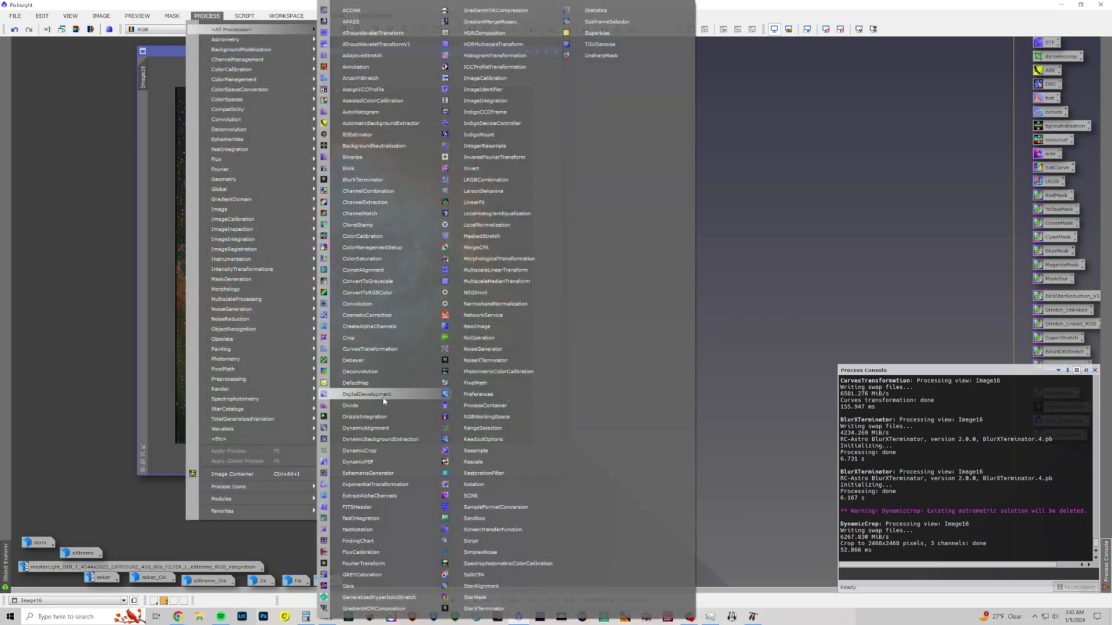
{"action": "left_click", "coordinate": [370, 450]}
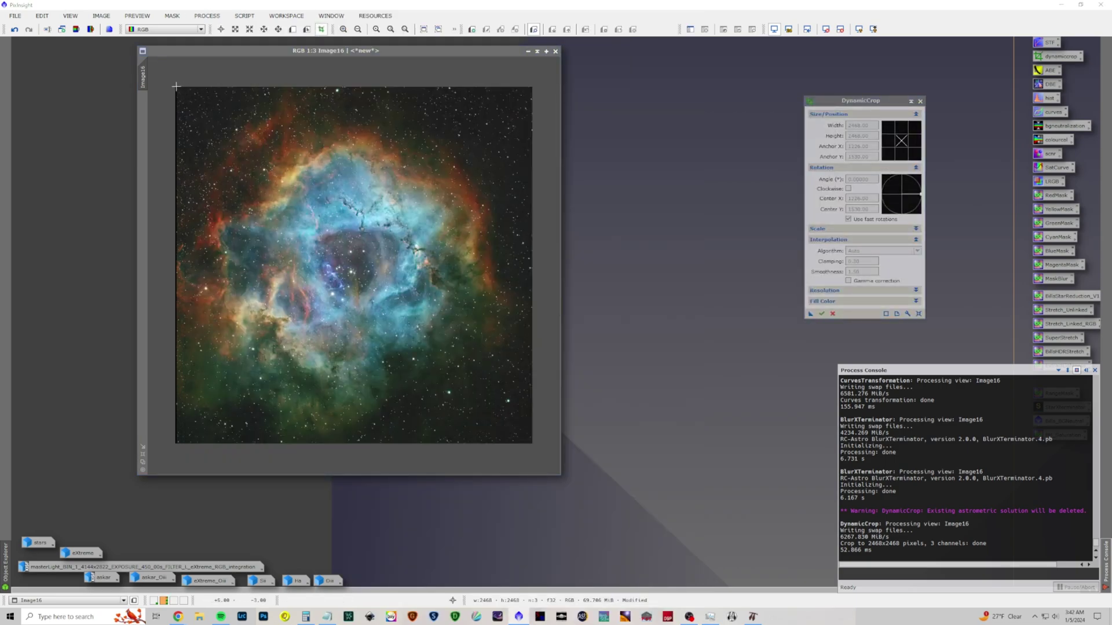
{"action": "left_click_drag", "start_coordinate": [175, 86], "coordinate": [547, 460]}
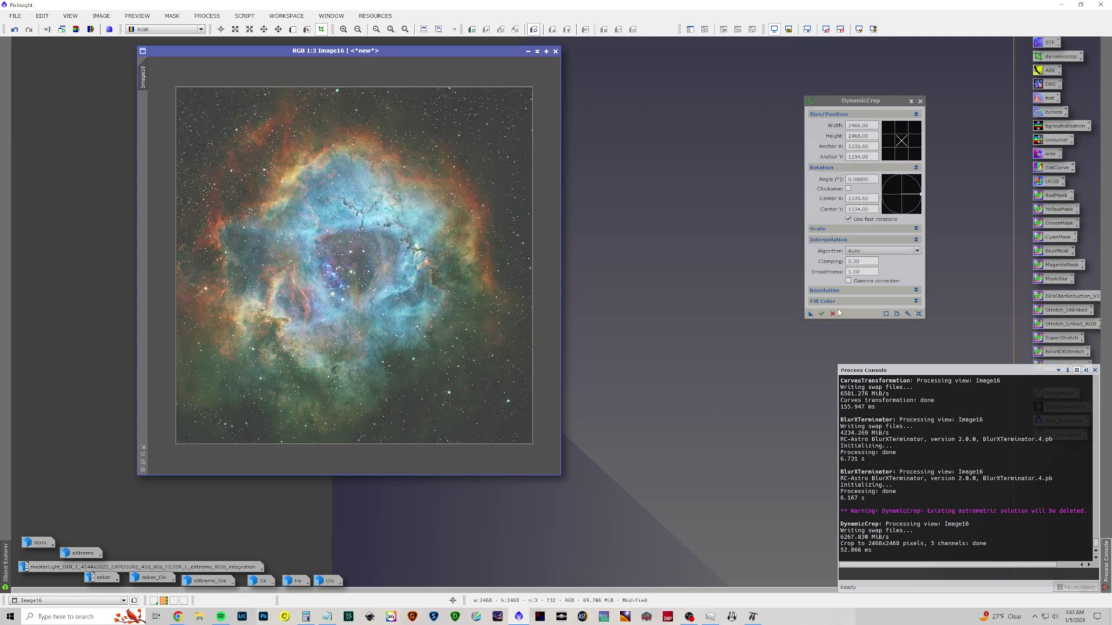
{"action": "left_click", "coordinate": [858, 135]}
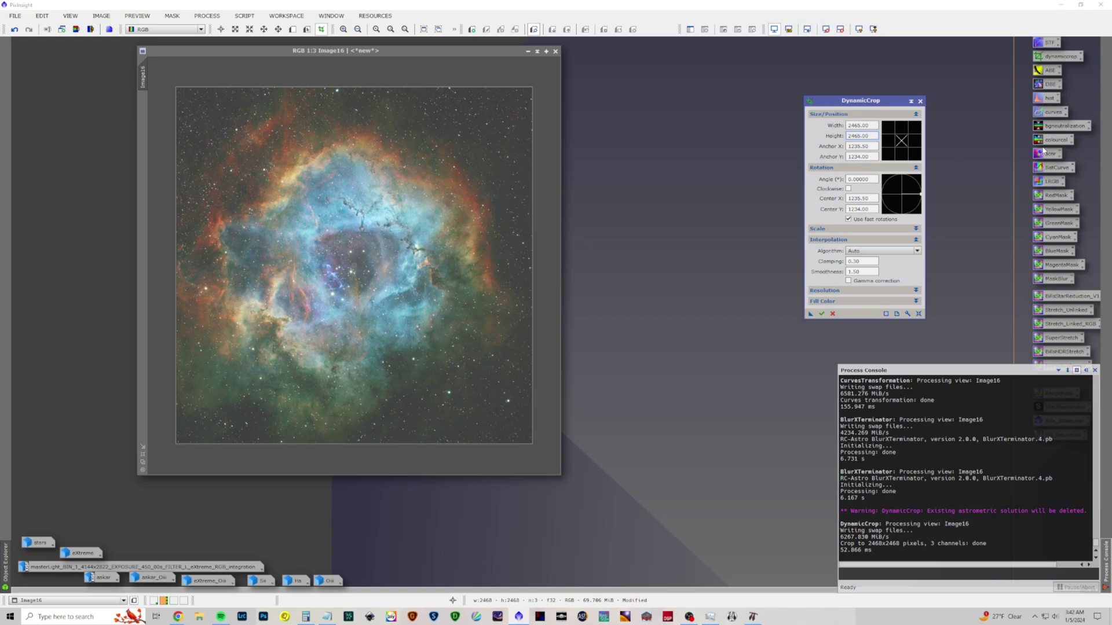
{"action": "left_click", "coordinate": [821, 314]}
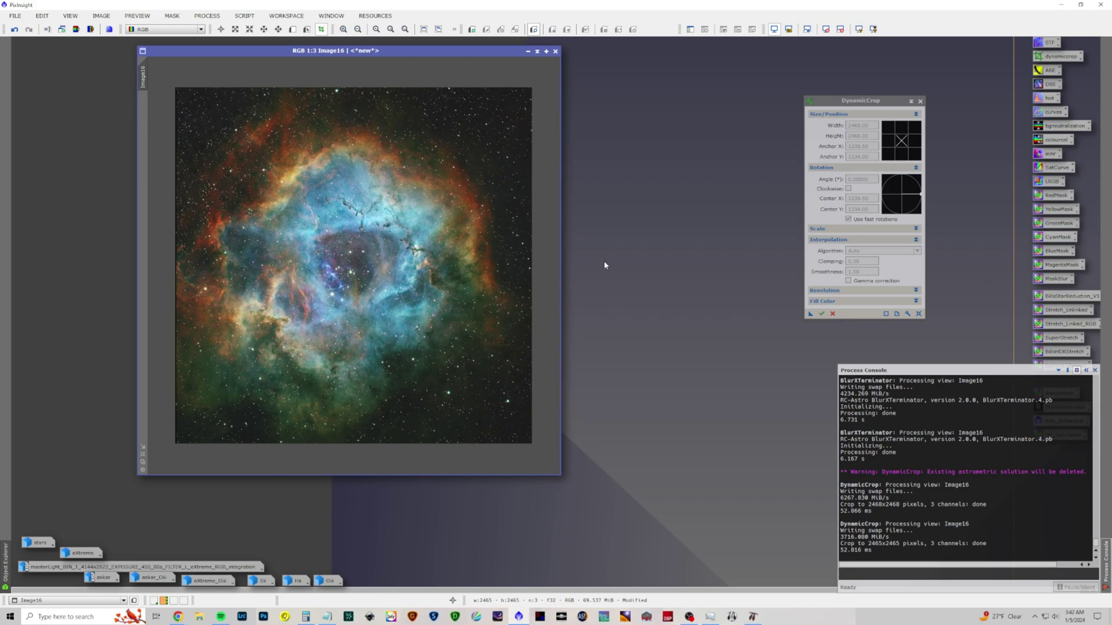
Crop slightly further in from the left edge to a width of 2450 px, set the height to 2450 px, and execute the crop.
{"action": "left_click_drag", "start_coordinate": [536, 450], "coordinate": [177, 79]}
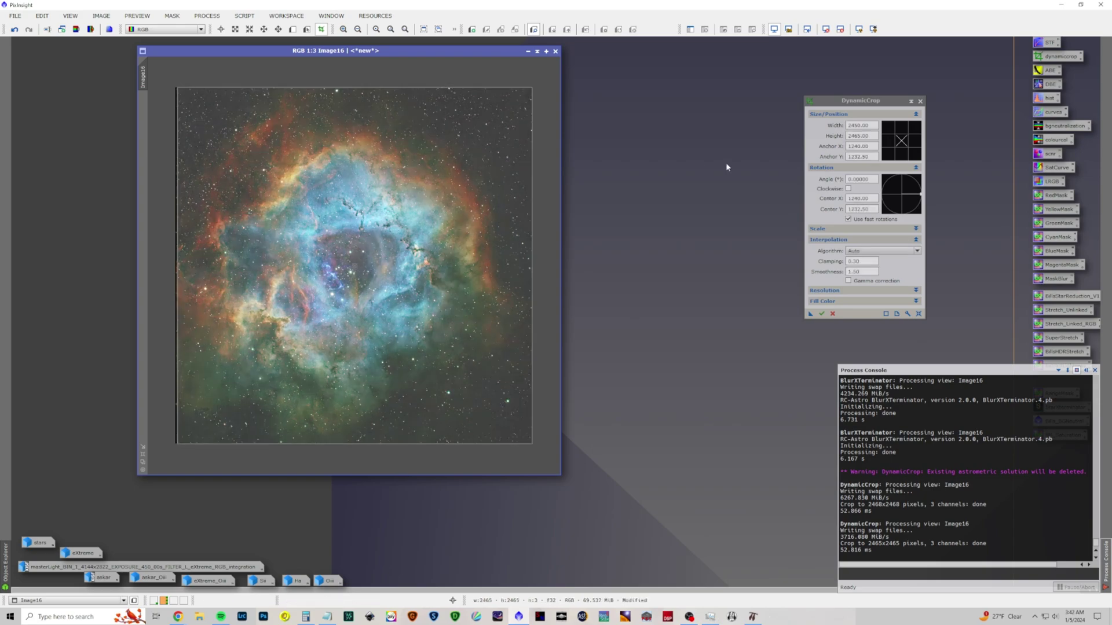
{"action": "double_click", "coordinate": [875, 135]}
{"action": "type", "text": "245"}
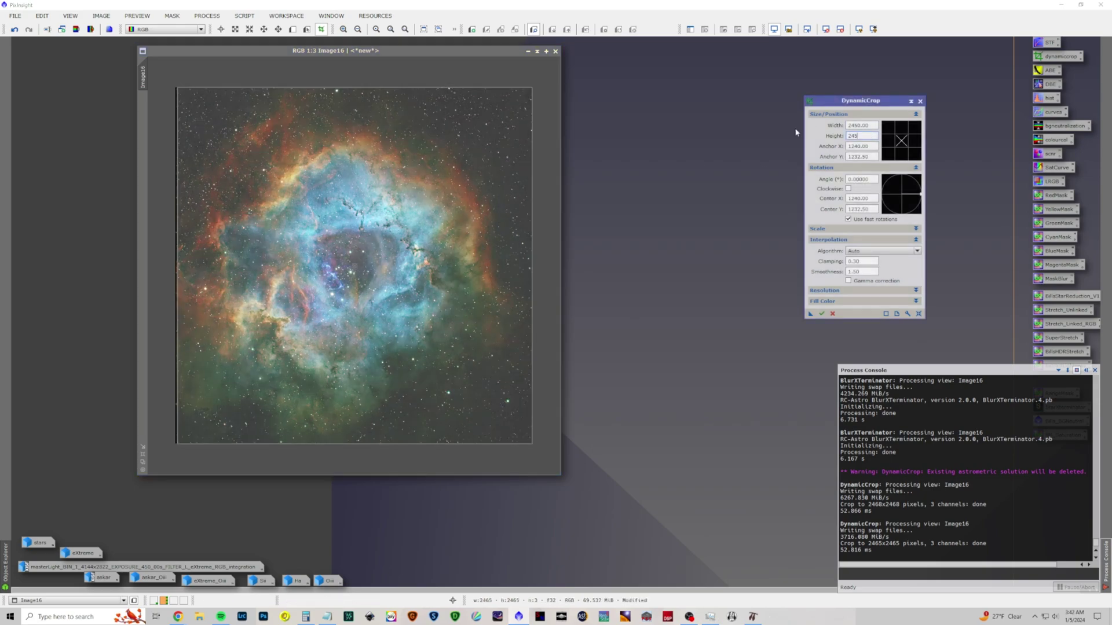
{"action": "type", "text": "0"}
{"action": "key", "text": "Return"}
{"action": "left_click", "coordinate": [821, 314]}
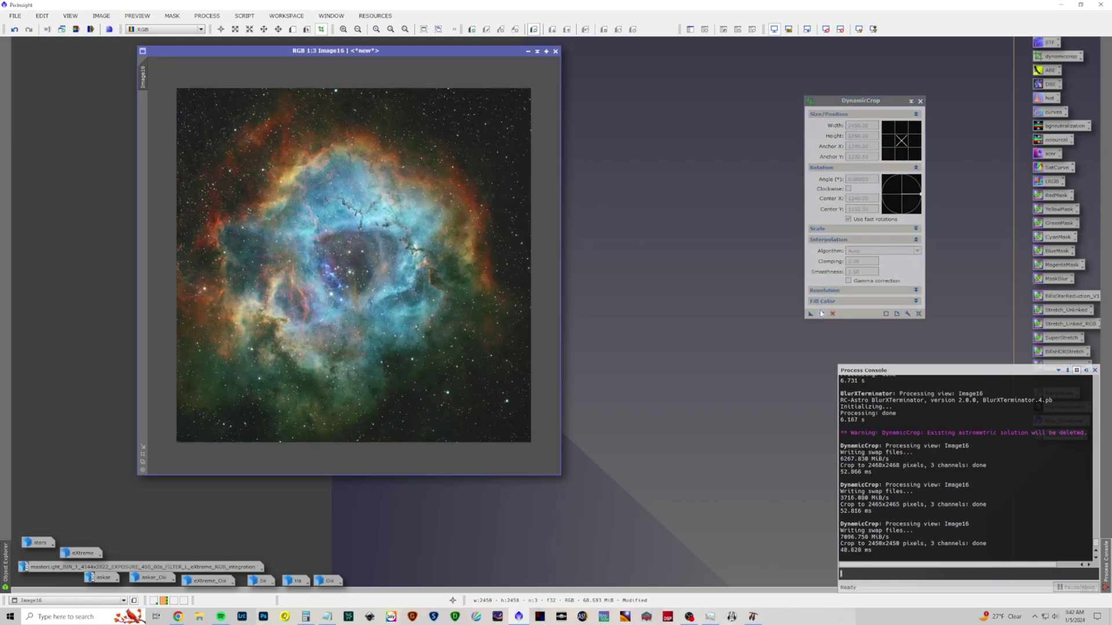